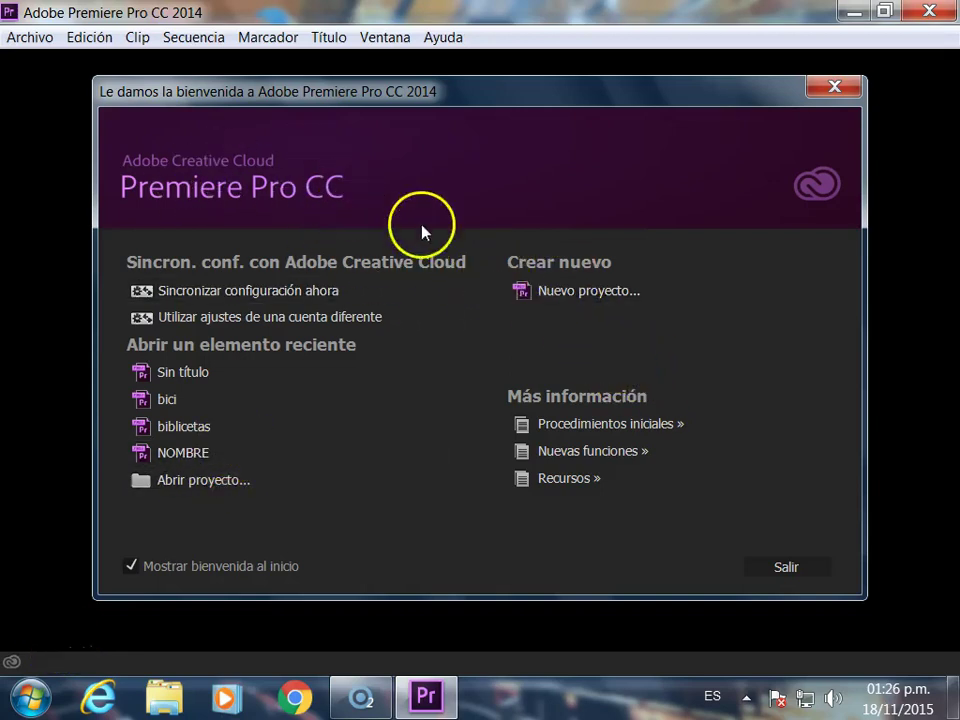
- Create a new project named 'bicicletas' in Sample Folder
left_click(561, 297)
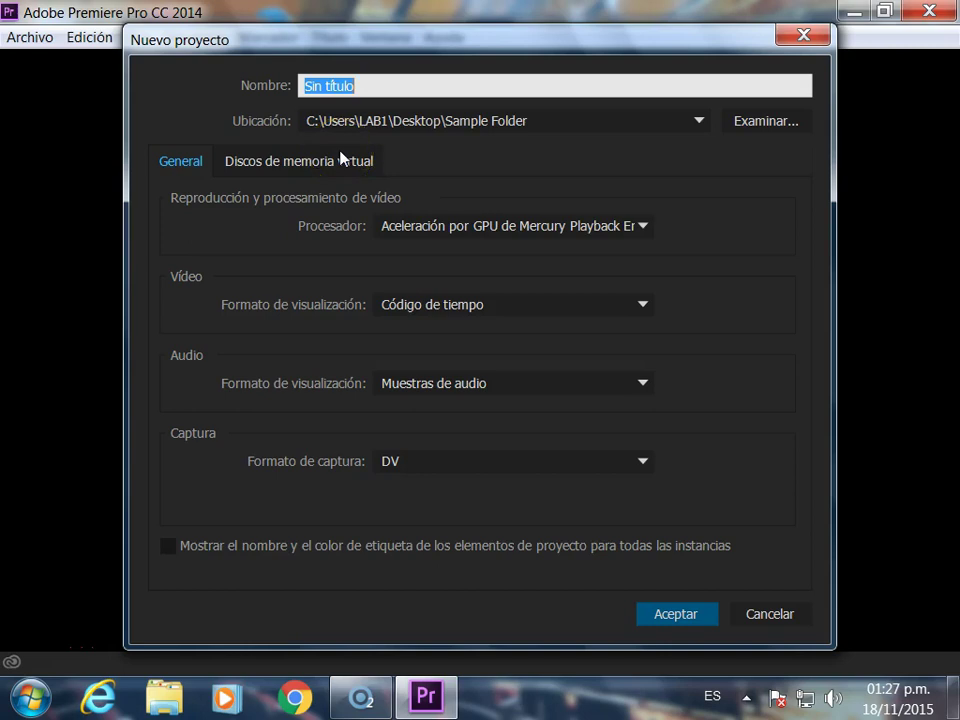
type("bicicletas")
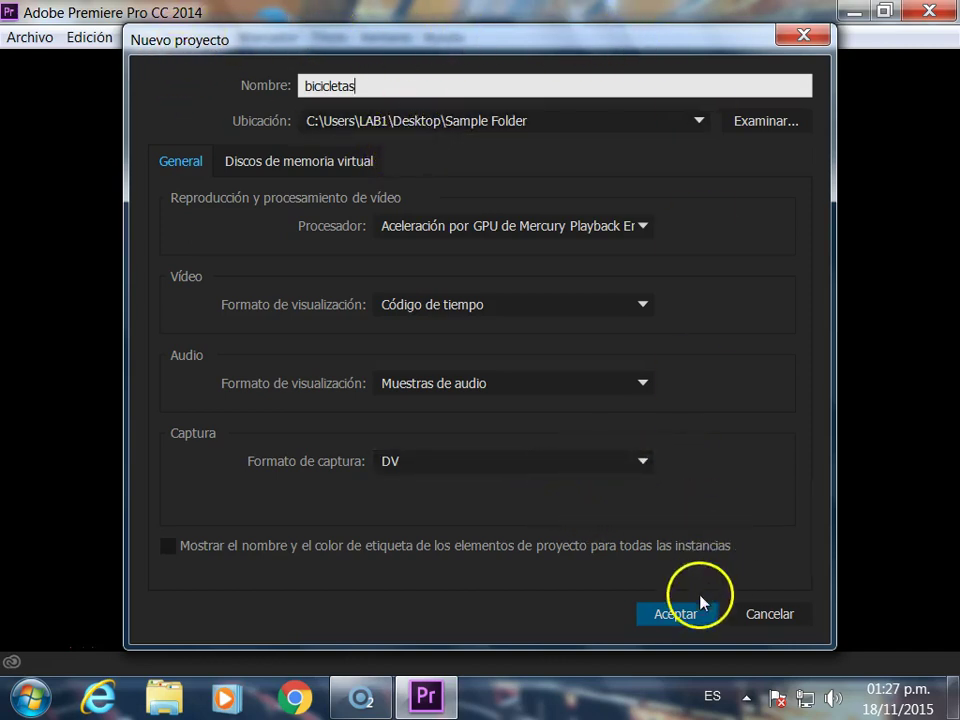
left_click(679, 617)
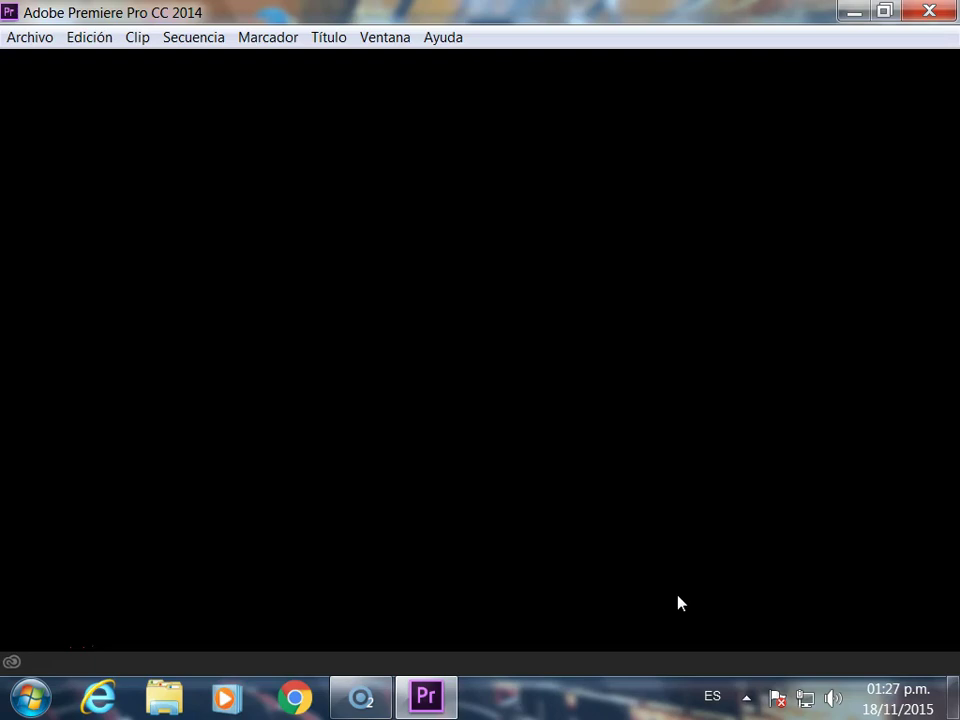
- Look through the Sequence menu, then close it without choosing a command
left_click(677, 594)
left_click(354, 431)
left_click(266, 138)
left_click(191, 37)
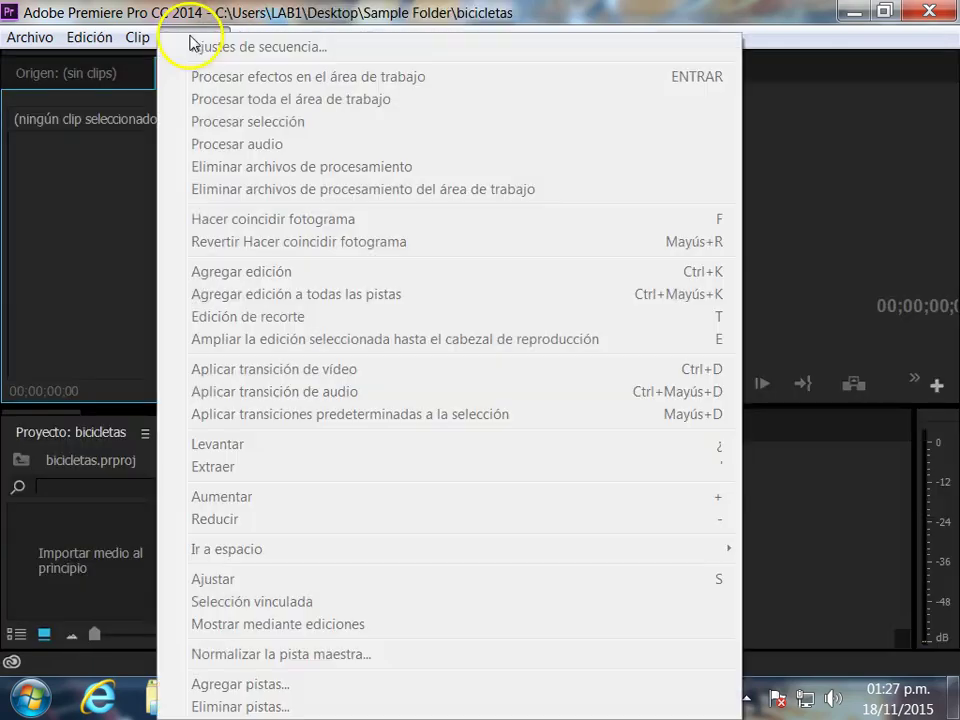
left_click(811, 56)
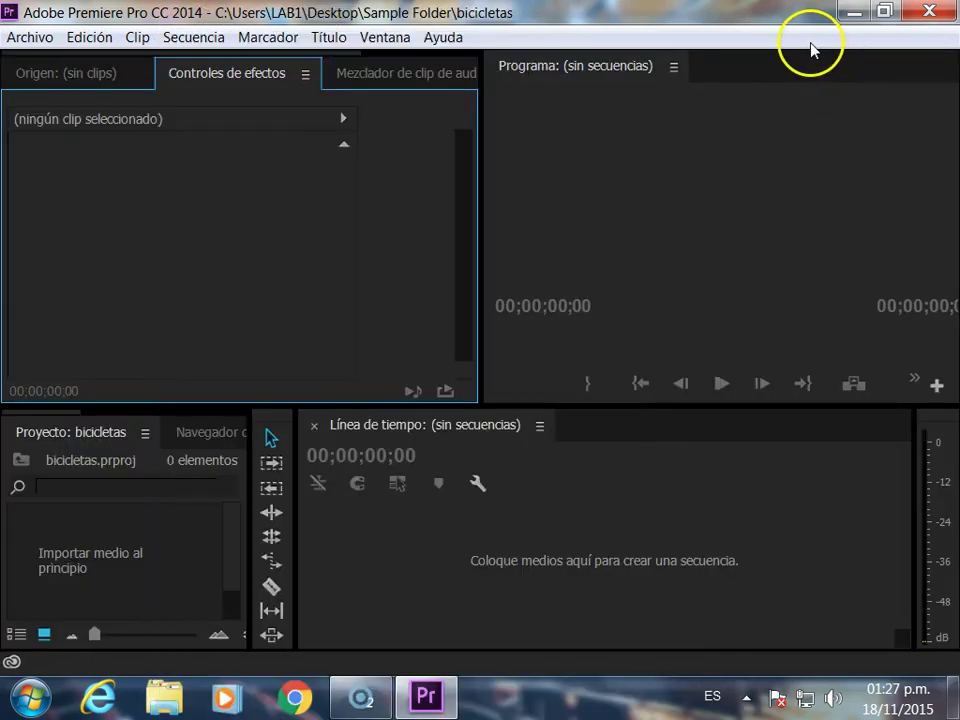
- Create Secuencia 01 with the DV-NTSC Estándar a 48 kHz preset
left_click(24, 42)
mouse_move(113, 60)
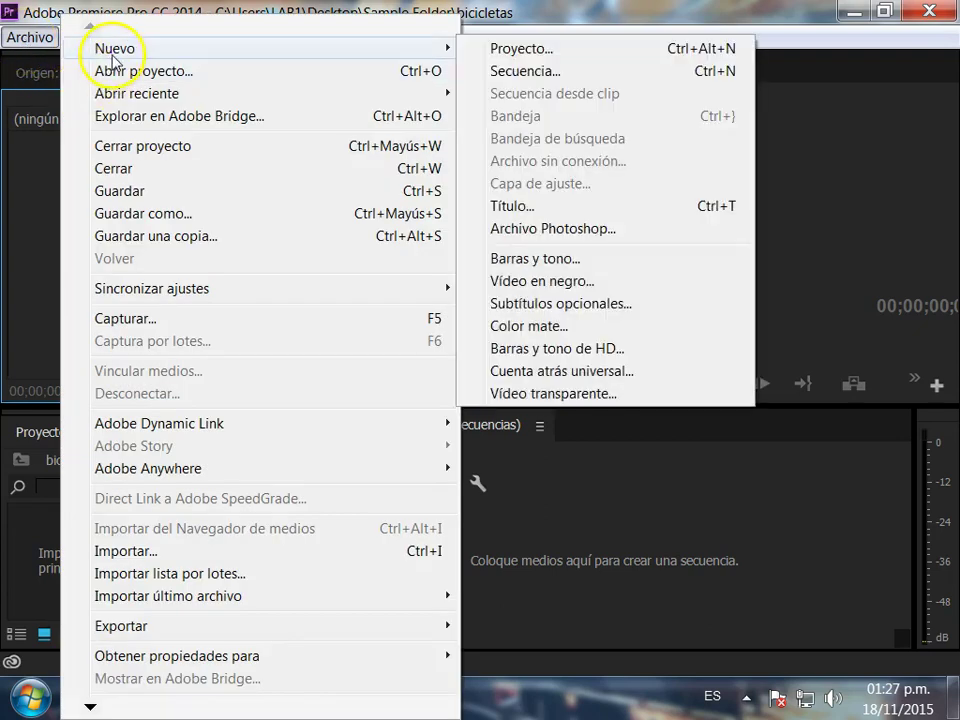
left_click(522, 72)
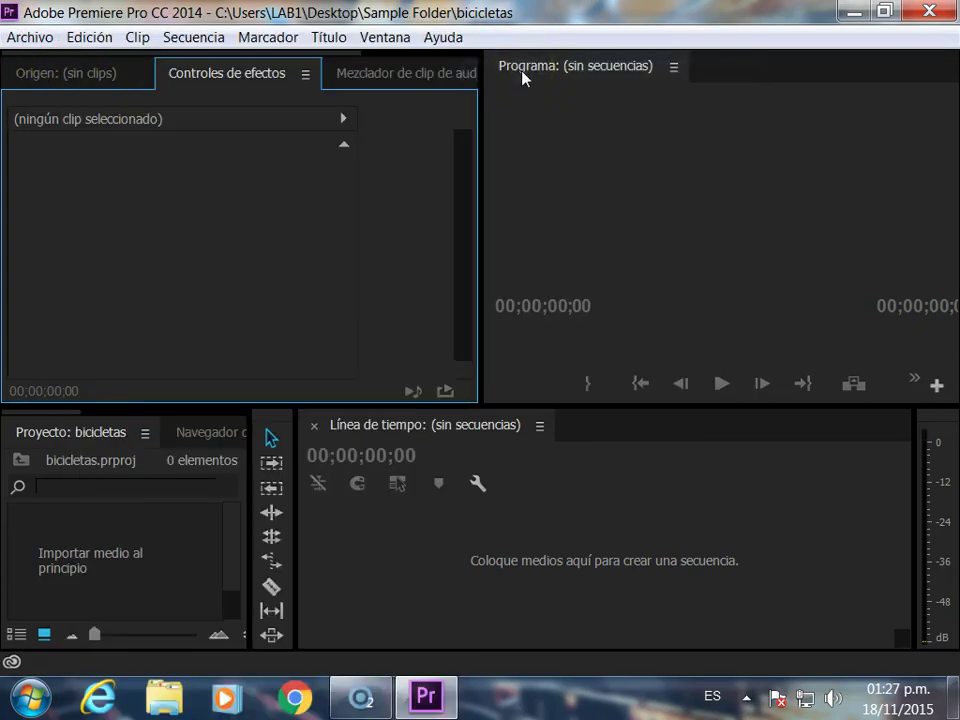
left_click_drag(467, 100, 475, 24)
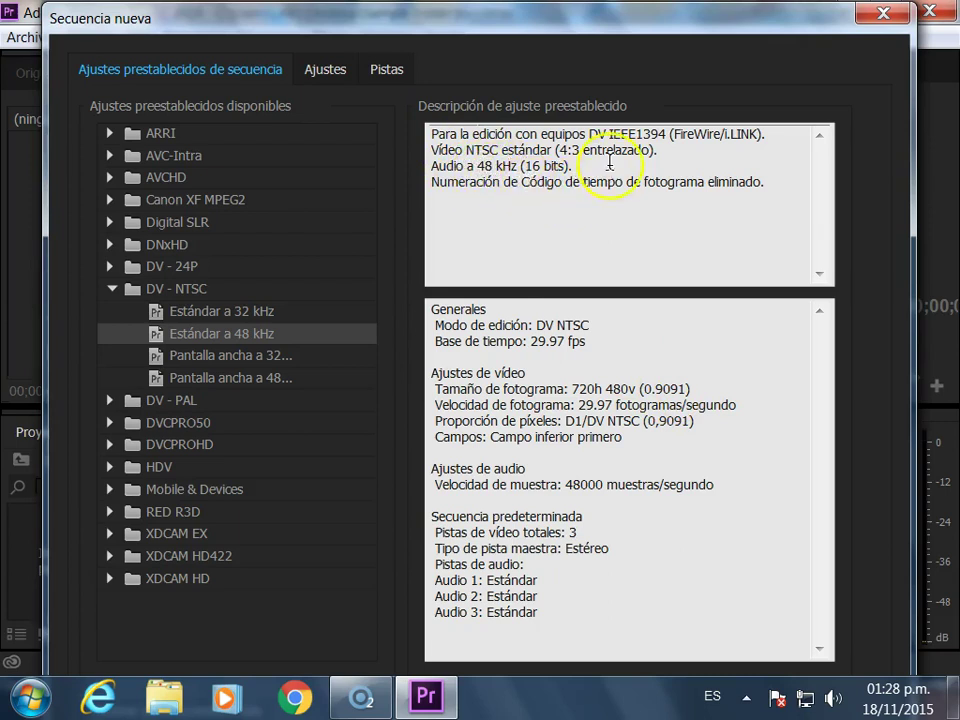
mouse_move(762, 17)
left_mouse_down()
mouse_move(762, 102)
mouse_move(780, 16)
left_mouse_up()
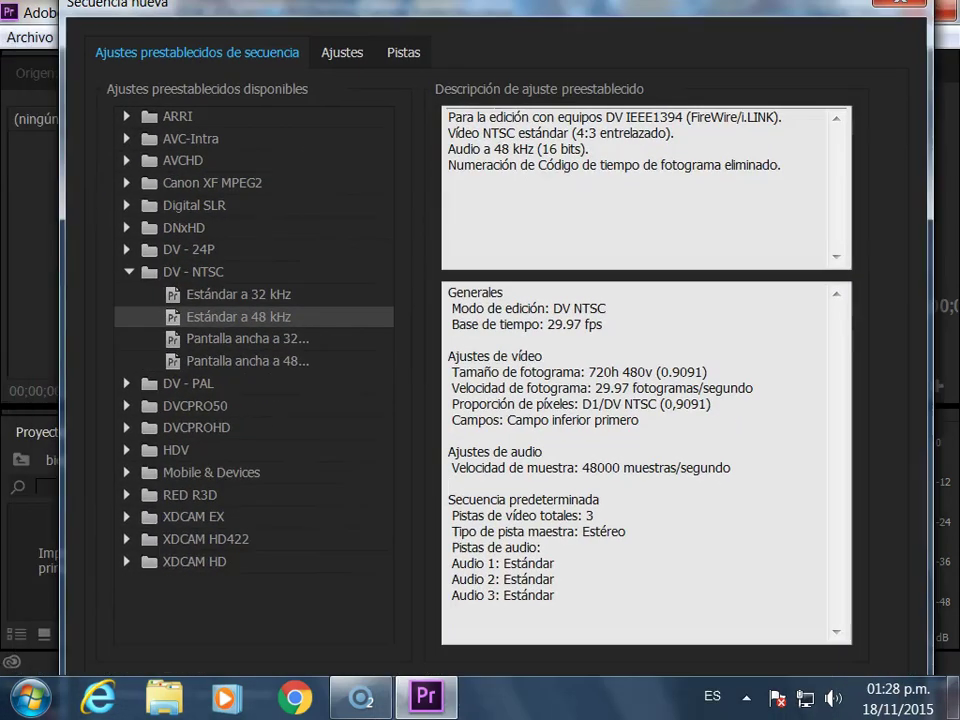
key("Return")
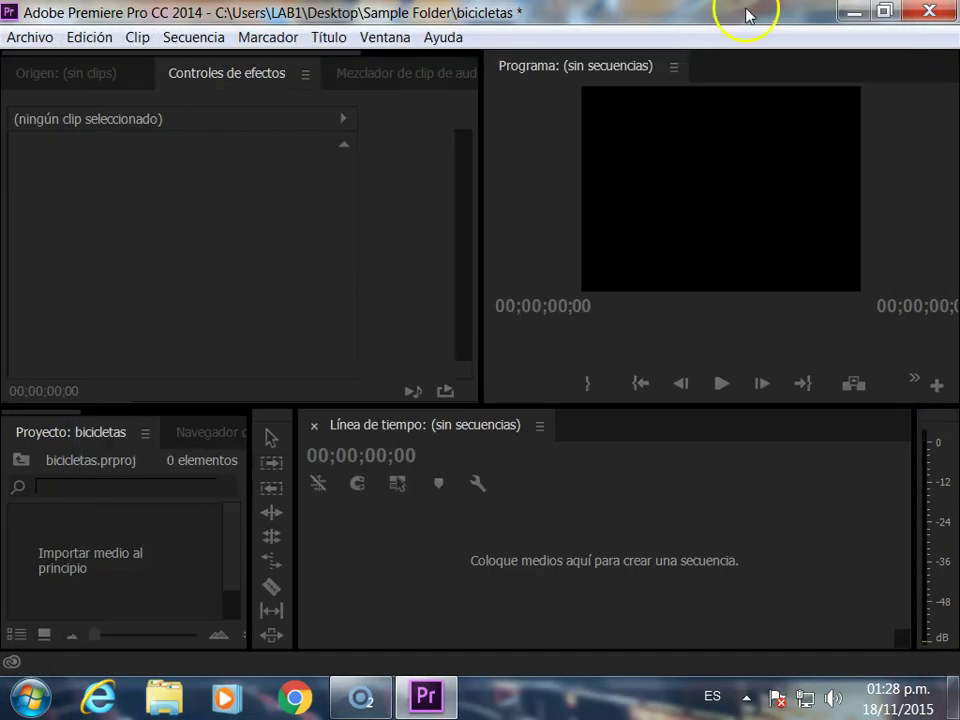
- Drag Secuencia 01 toward the timeline tracks, then widen the Project panel
left_click(96, 527)
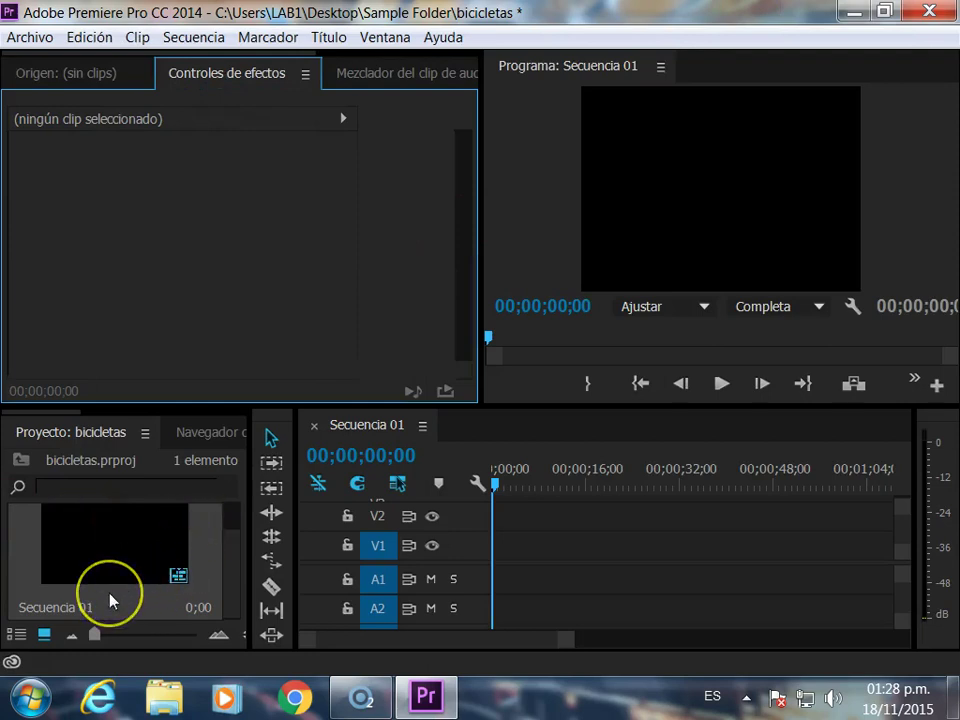
left_click_drag(105, 604, 422, 432)
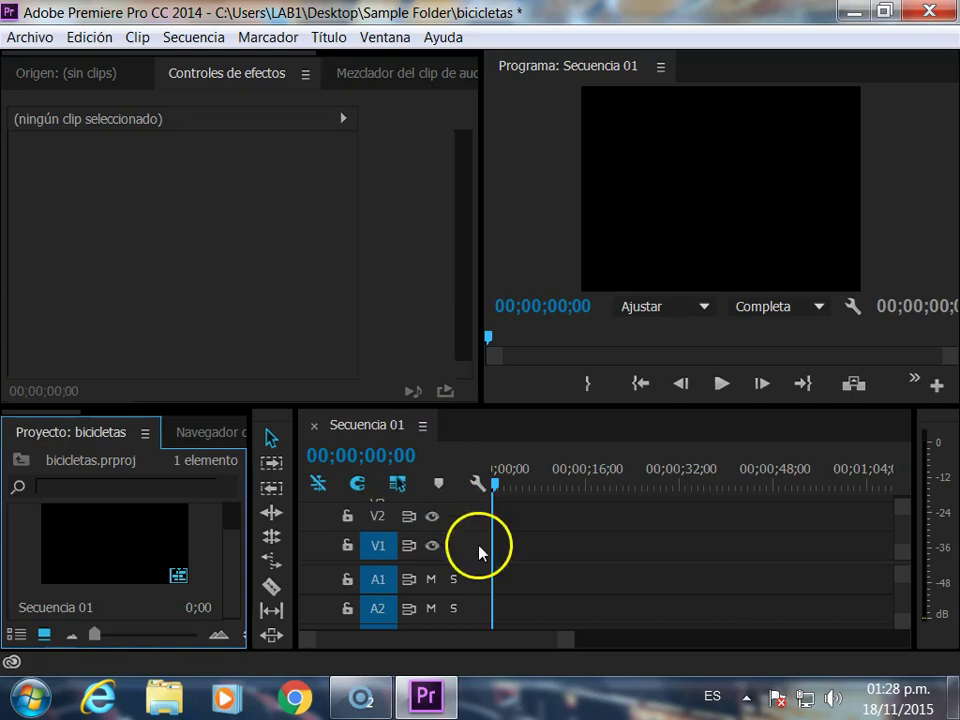
left_click_drag(422, 432, 509, 520)
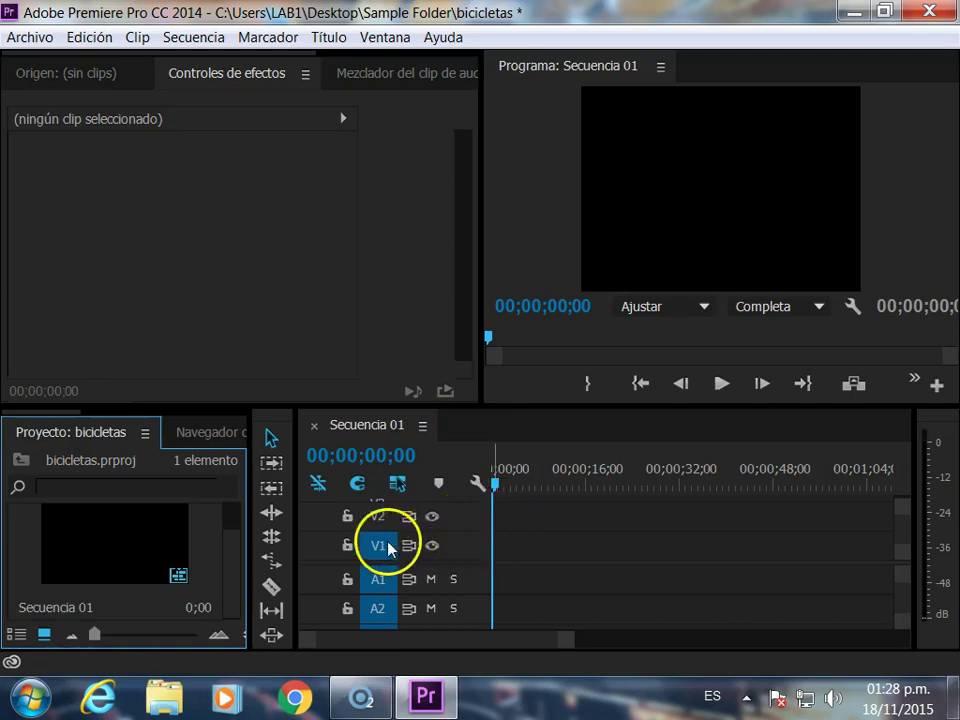
left_click_drag(900, 557, 897, 552)
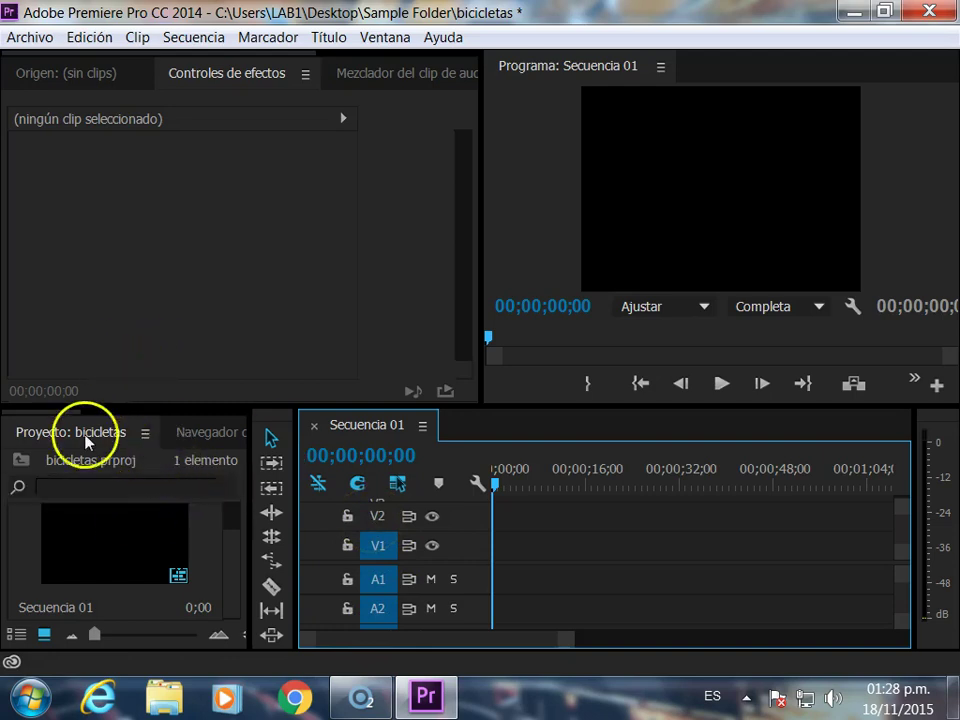
left_click_drag(251, 516, 332, 522)
- Open the Import dialog on the Desktop's Sample Folder
double_click(261, 538)
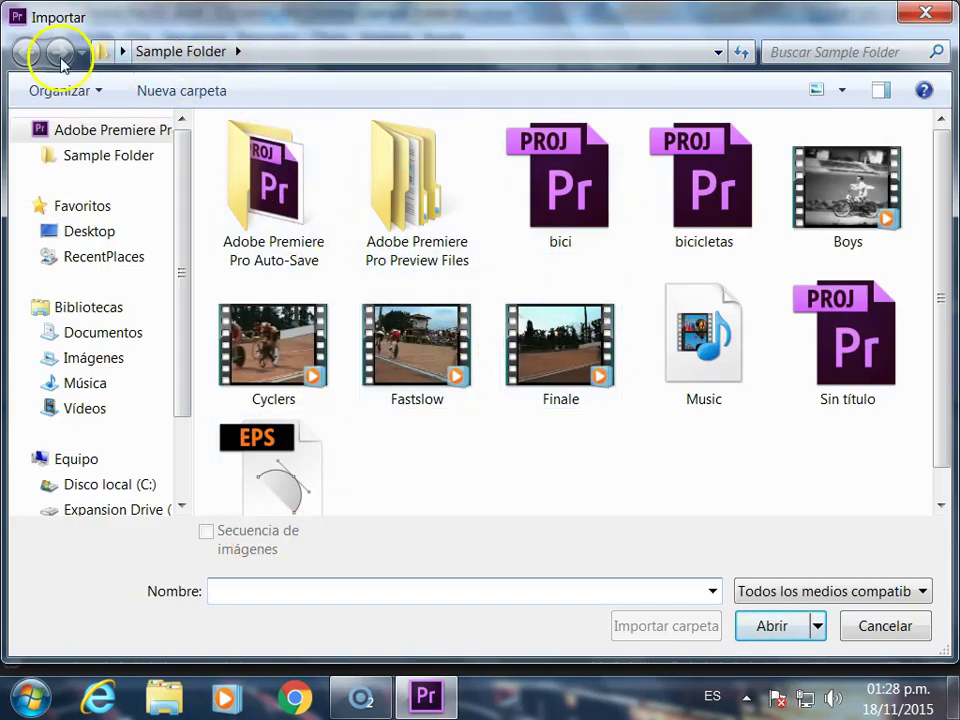
left_click(97, 233)
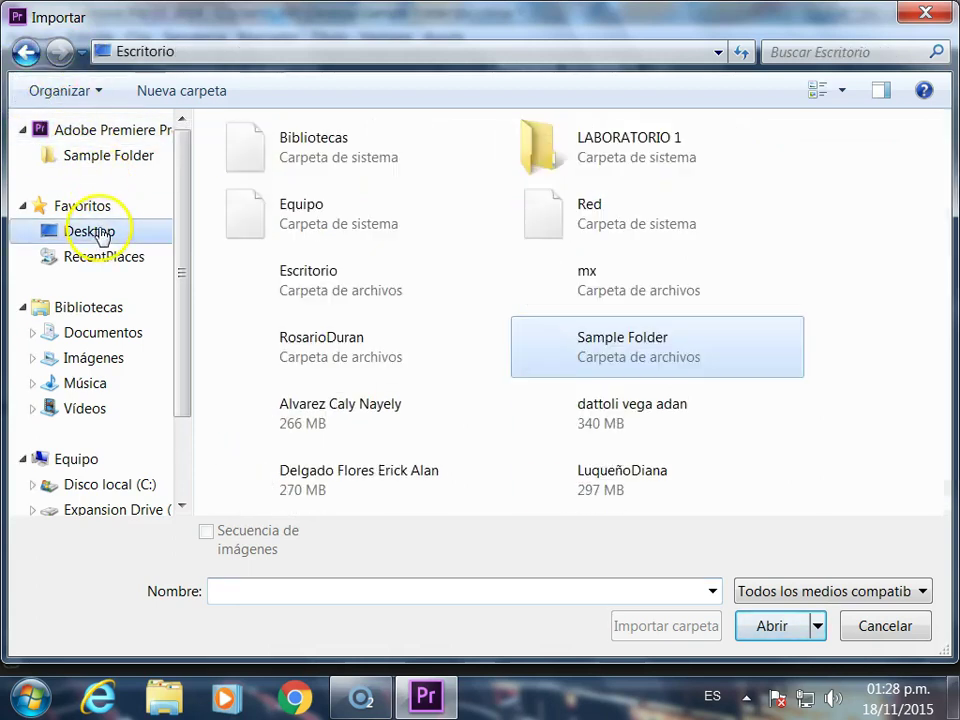
double_click(636, 360)
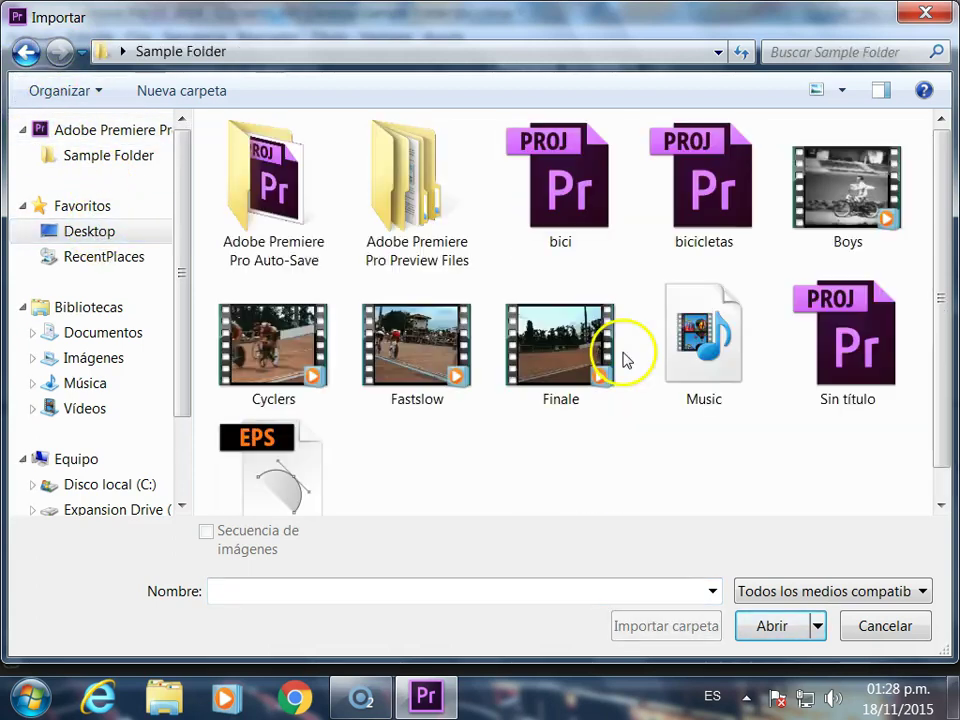
- Select Boys, Cyclers, Fastslow, Finale, Music and the Veloman logo, and import them
left_click(865, 197)
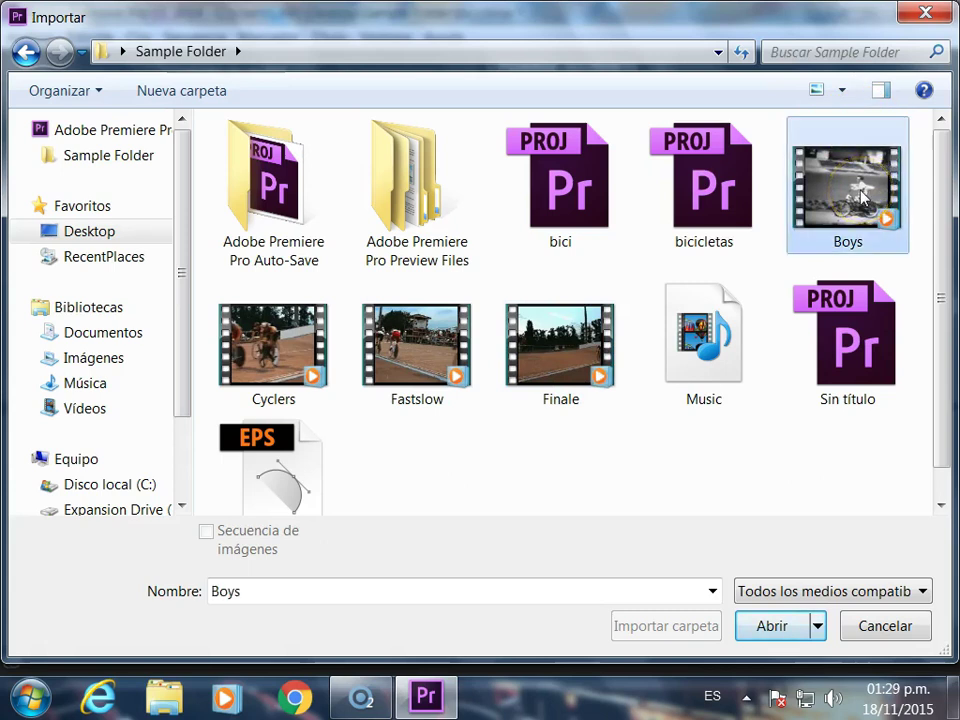
left_click(290, 333, "ctrl")
left_click(450, 338, "ctrl")
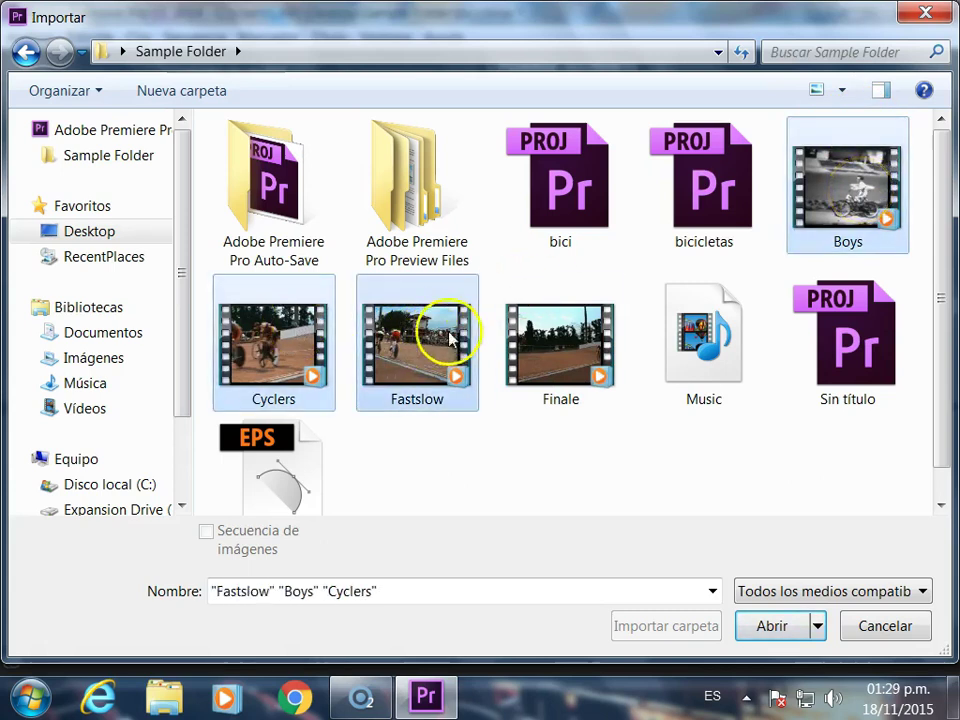
left_click(553, 321, "ctrl")
left_click(754, 349, "ctrl")
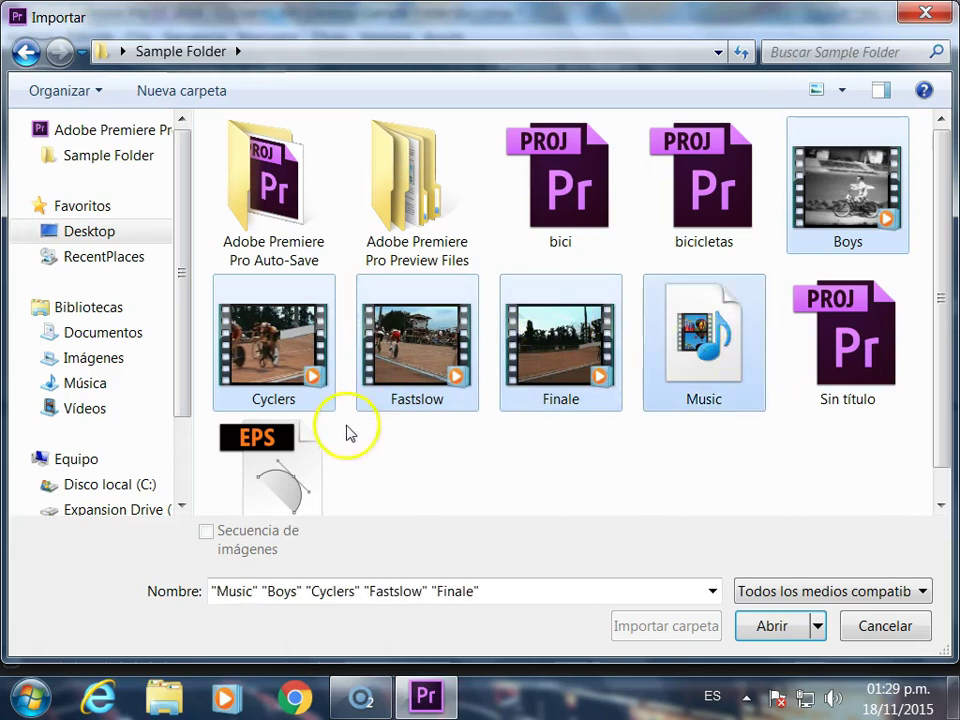
left_click(276, 450, "ctrl")
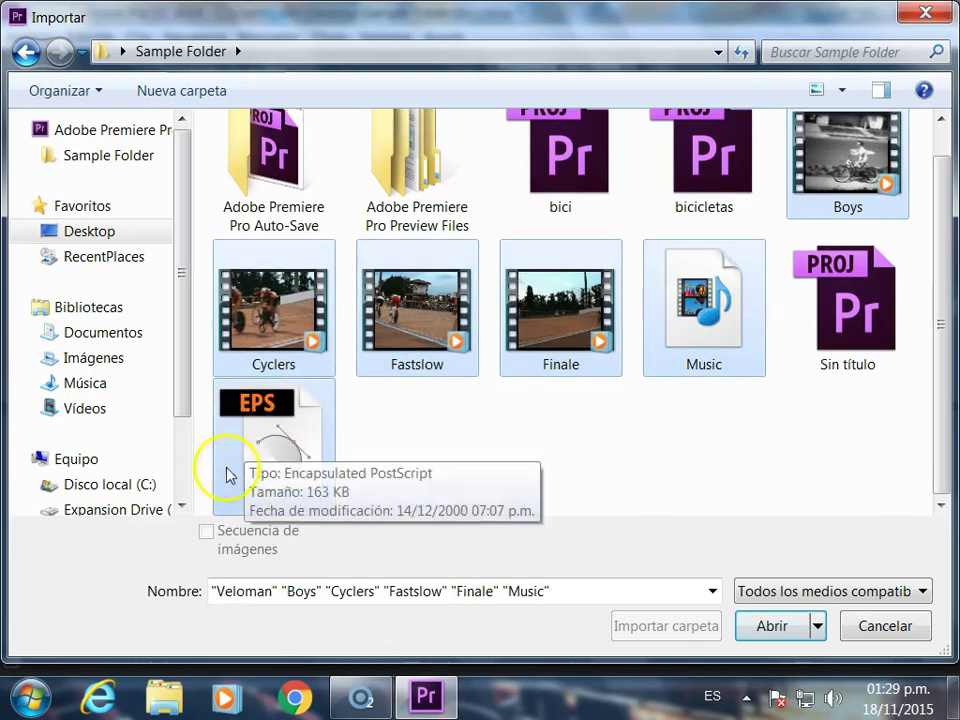
left_click(784, 629)
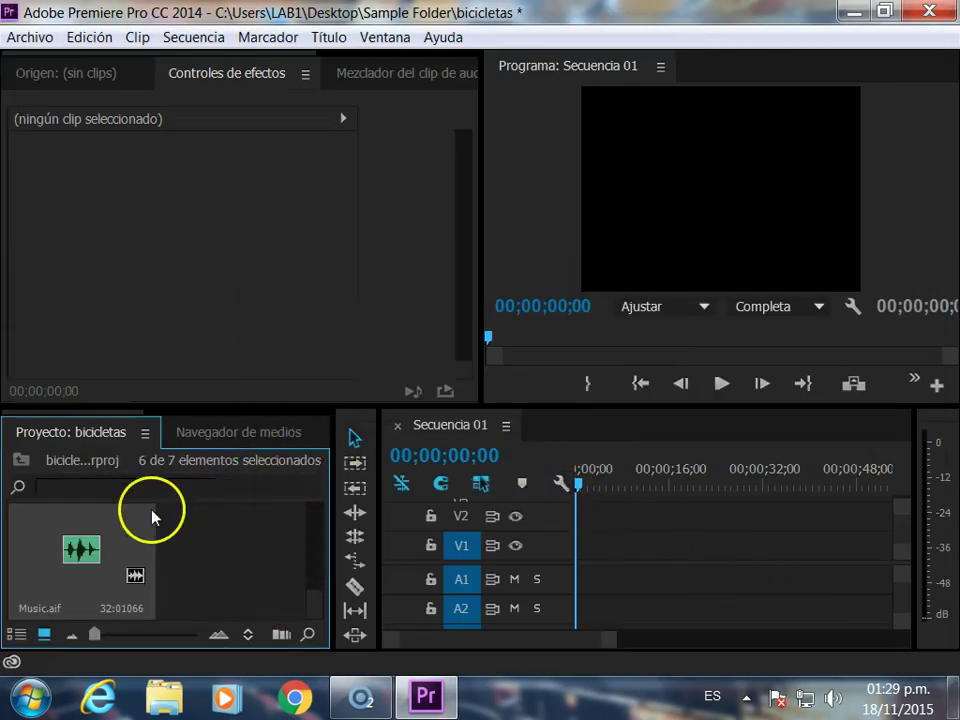
- Drag the imported clips toward the timeline, then cancel and return them to the project
scroll(199, 521, "up", 2)
scroll(240, 546, "up", 2)
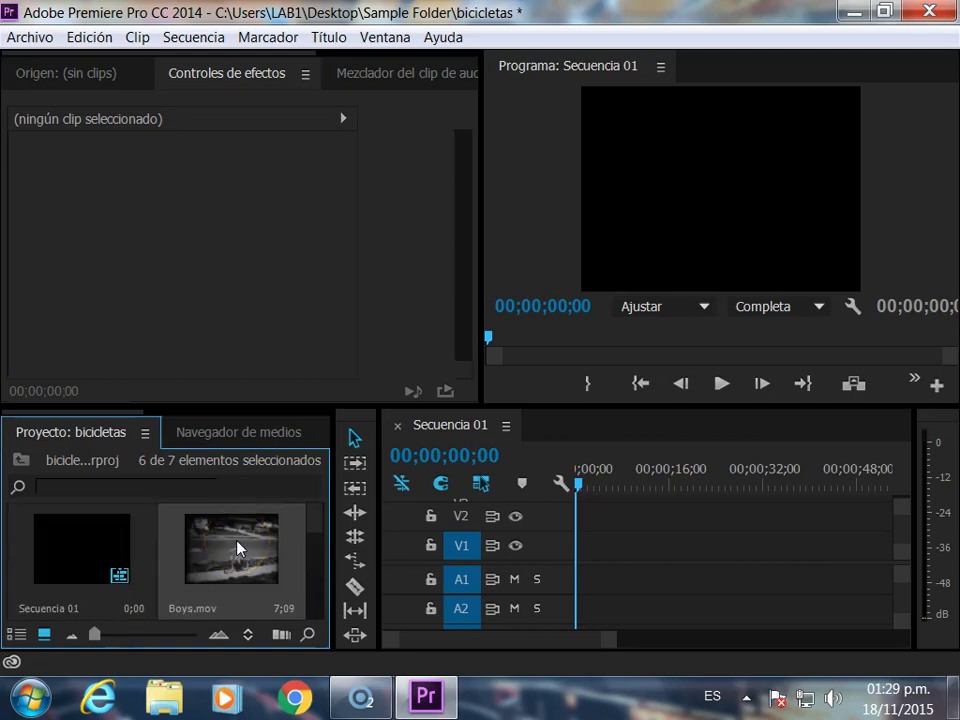
scroll(238, 548, "down", 1)
scroll(244, 547, "up", 1)
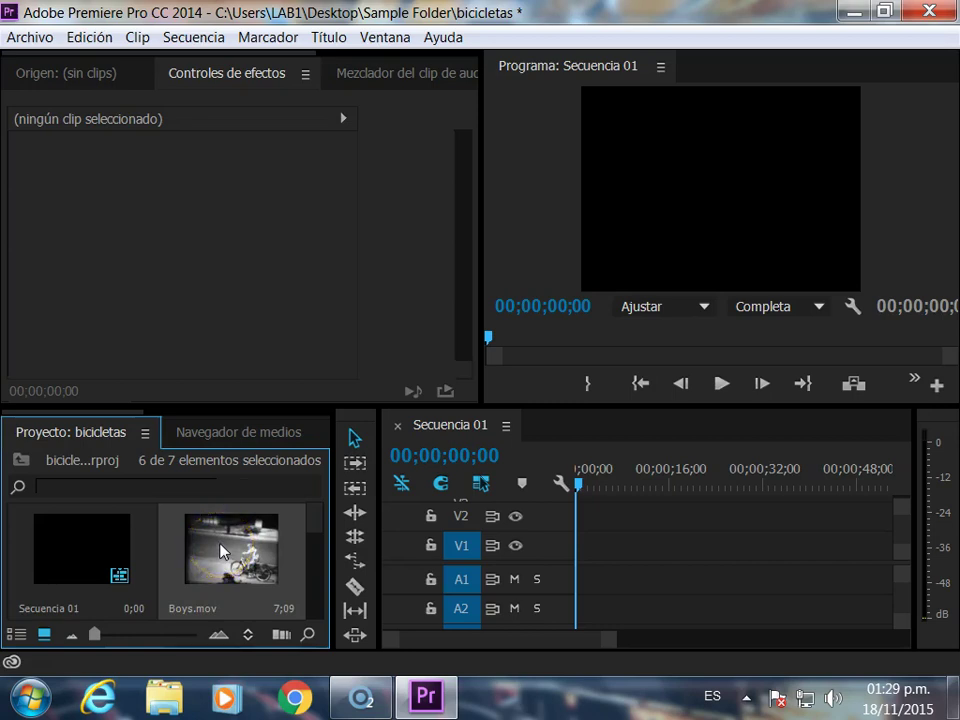
left_click_drag(222, 551, 576, 540)
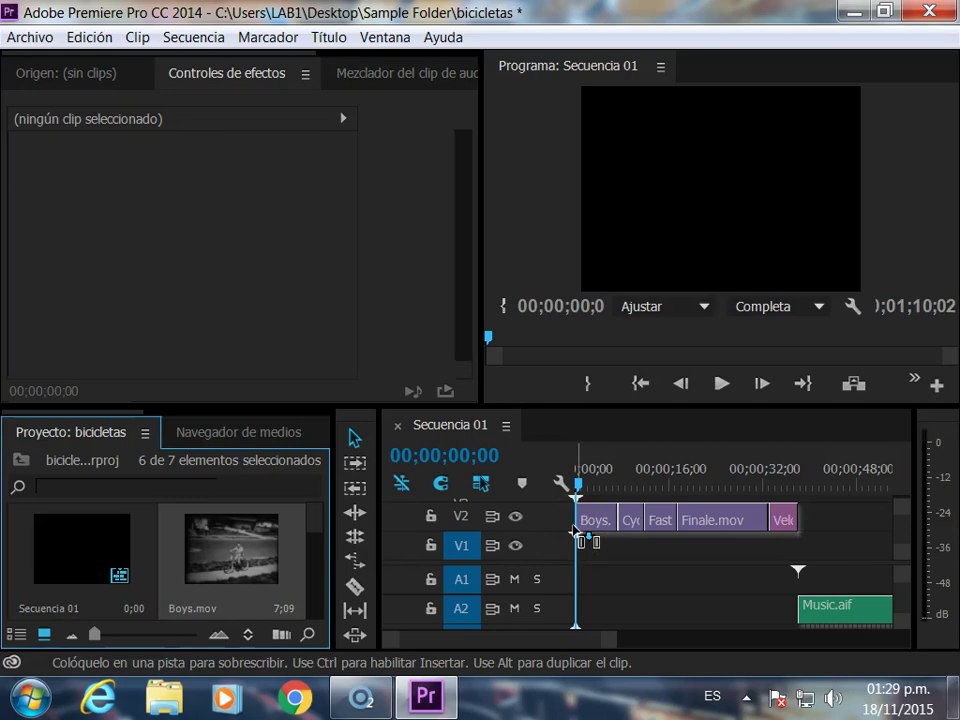
left_click_drag(576, 540, 246, 542)
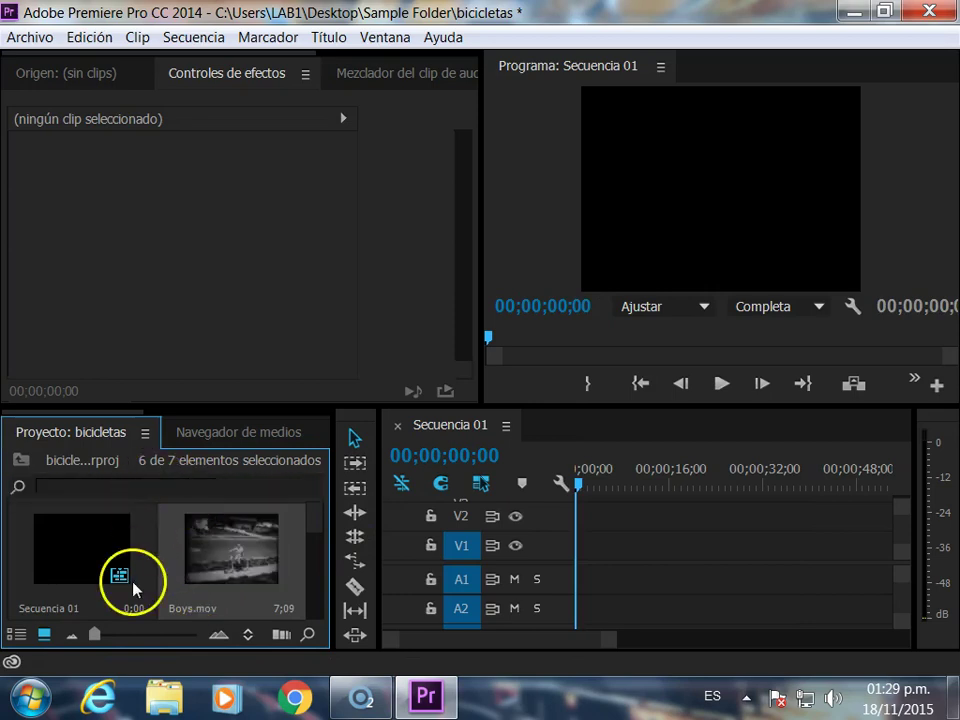
- Clear the selection and load Boys.mov in the Source monitor
scroll(321, 563, "down", 2)
left_click(288, 571)
scroll(300, 565, "up", 2)
left_click(232, 566)
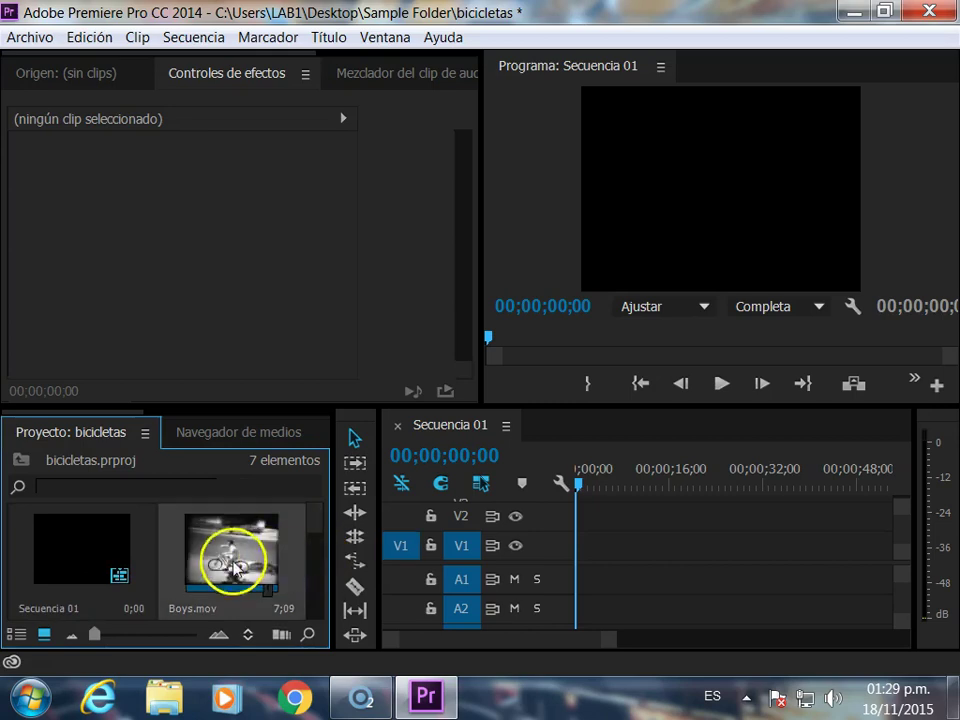
double_click(232, 566)
- Place Boys.mov on V1 of Secuencia 01, keeping the existing sequence settings
mouse_move(252, 520)
left_mouse_down()
mouse_move(360, 540)
mouse_move(546, 553)
left_mouse_up()
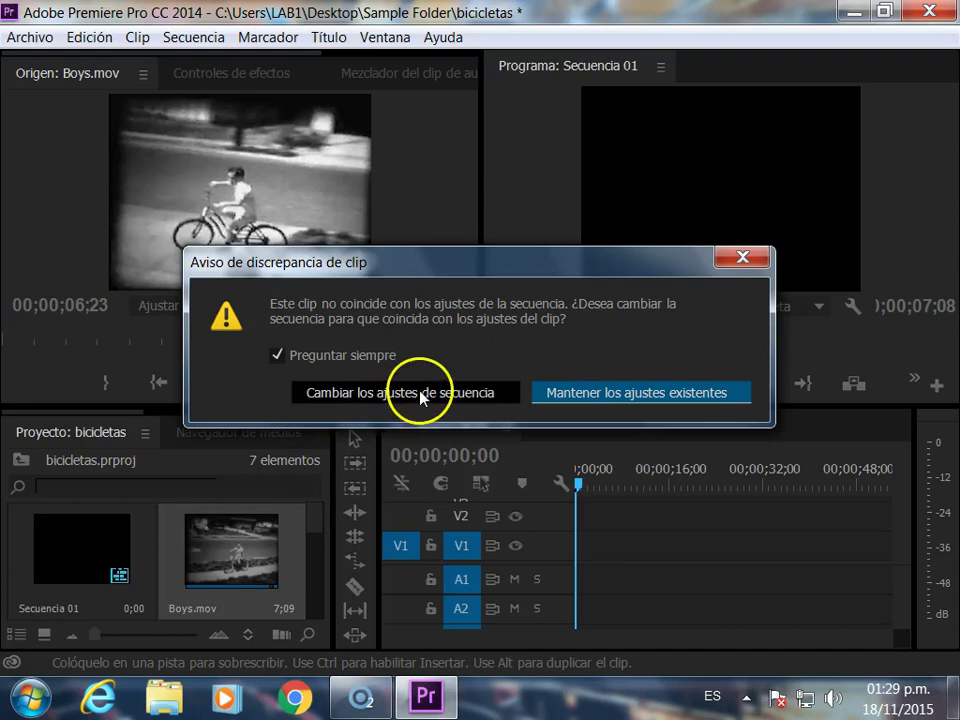
left_click(586, 399)
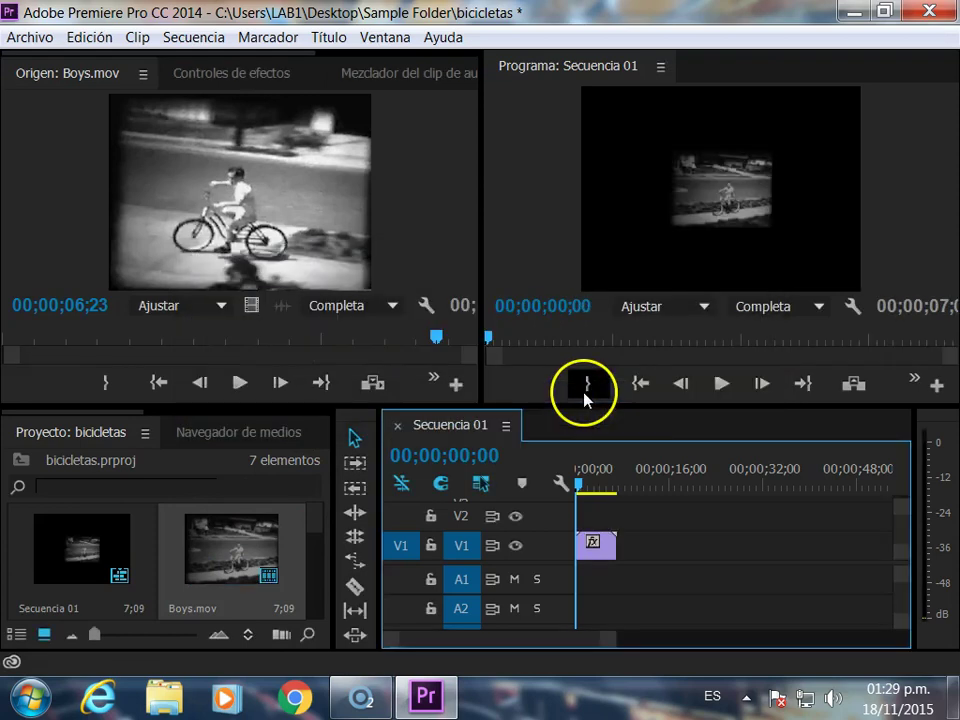
left_click(745, 210)
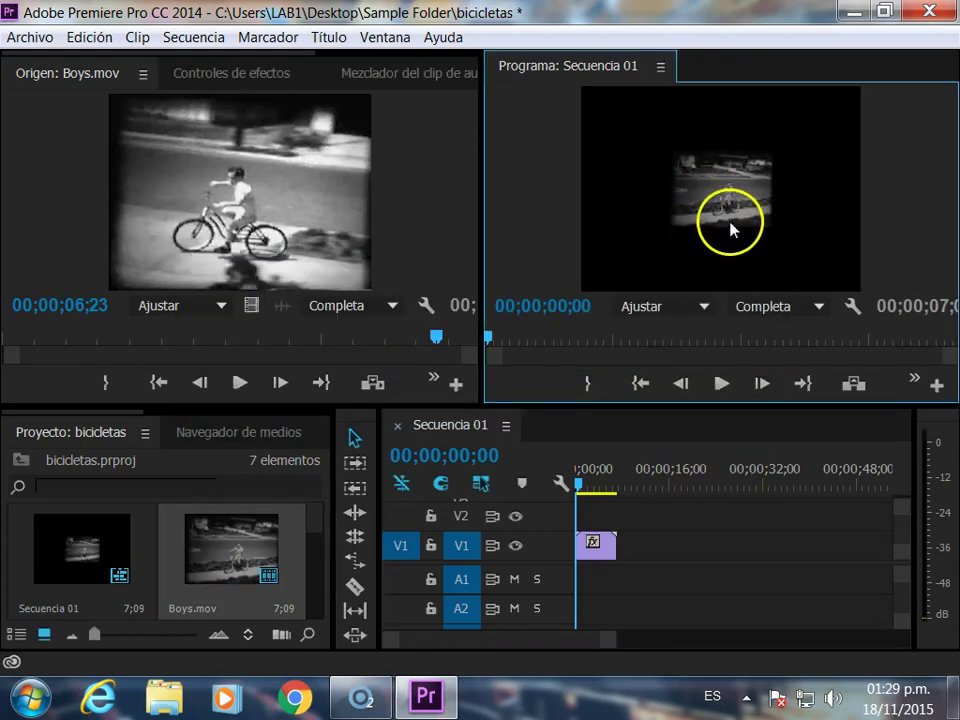
- Select the clip in the Program monitor, then rotate and reposition it
double_click(716, 201)
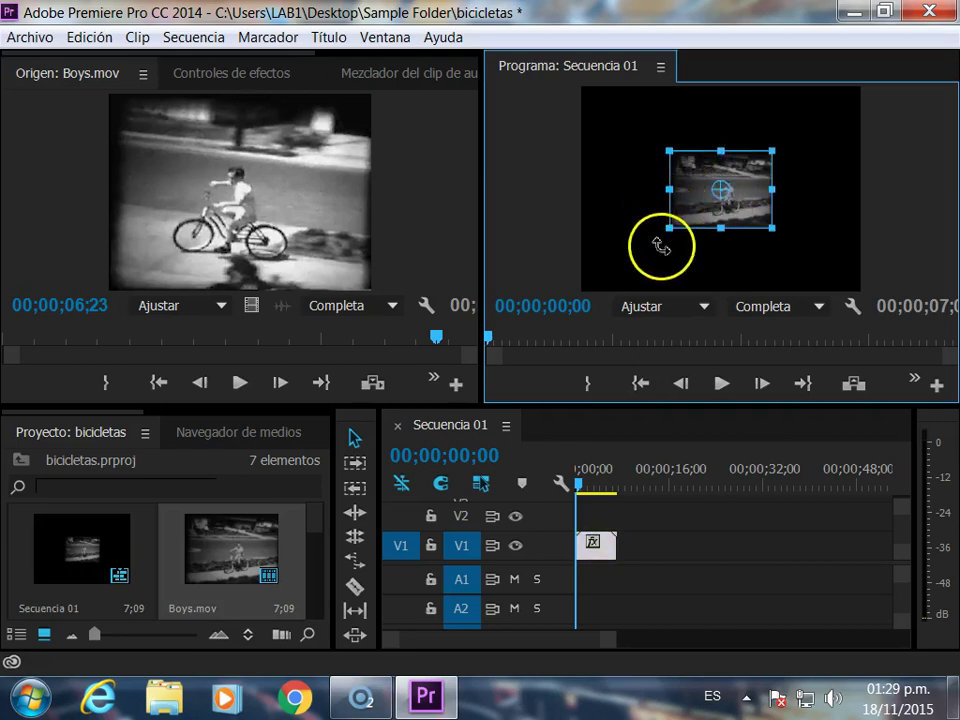
left_click_drag(668, 227, 594, 137)
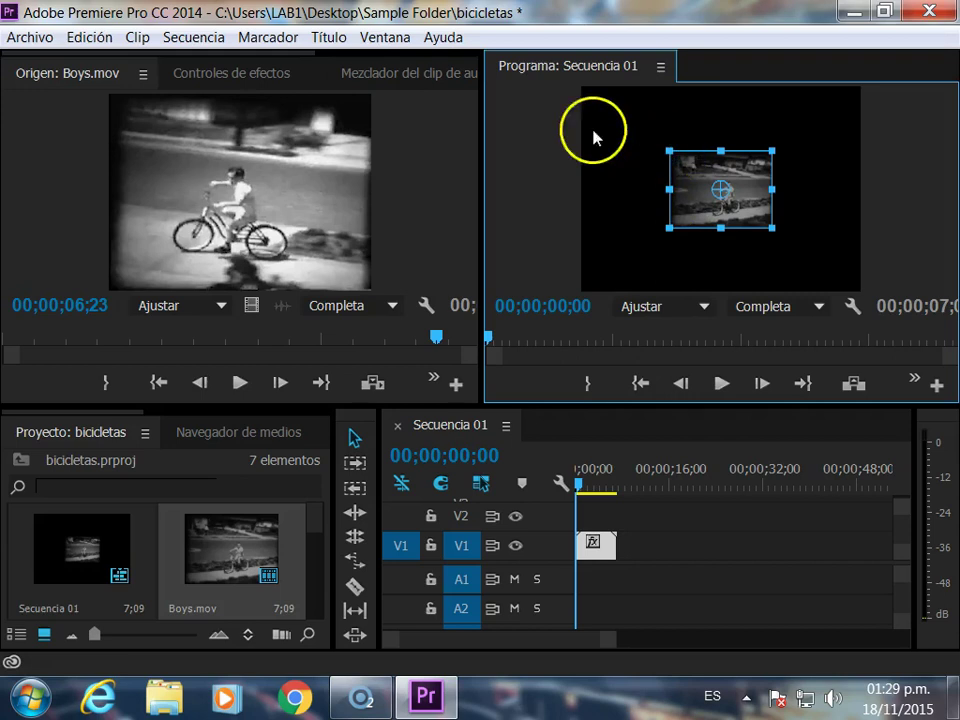
left_click_drag(594, 137, 666, 236)
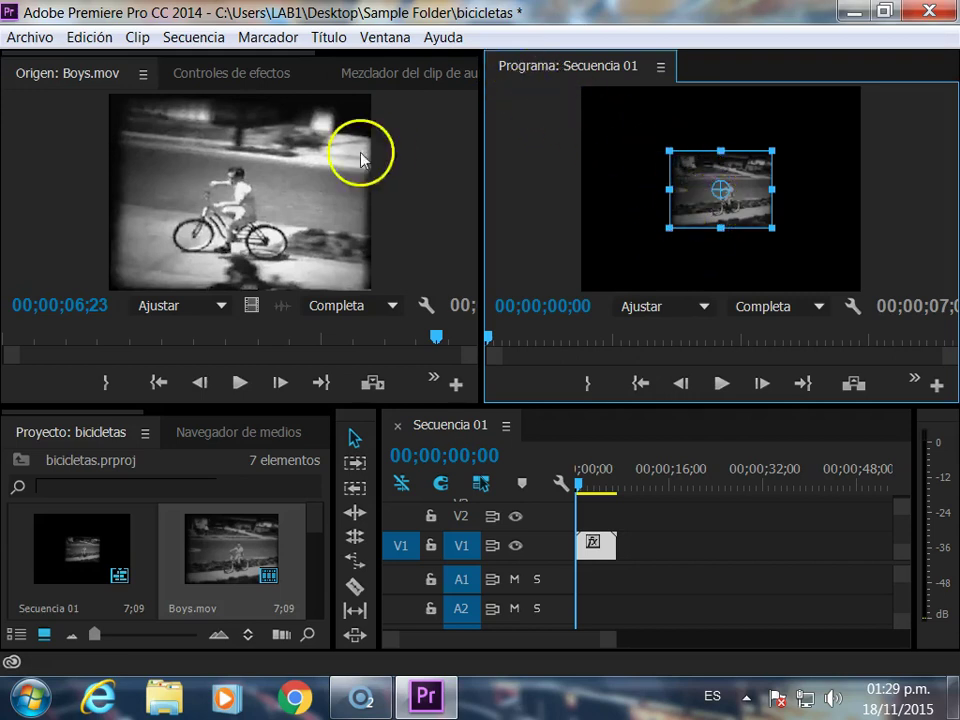
mouse_move(690, 185)
left_mouse_down()
mouse_move(693, 224)
mouse_move(558, 298)
mouse_move(526, 300)
left_mouse_up()
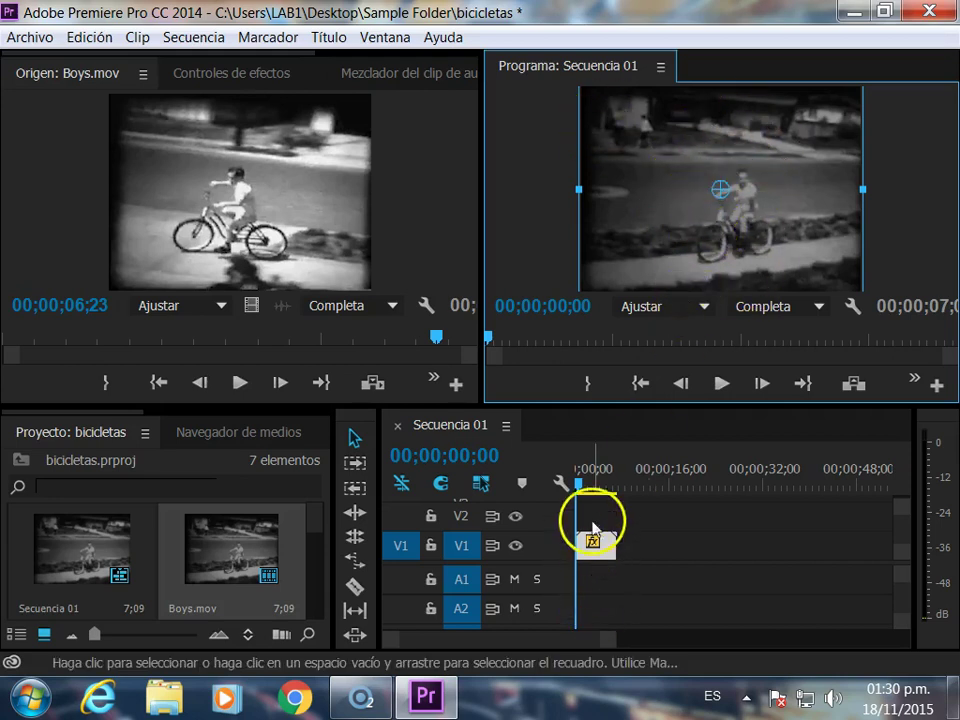
- Play back the sequence, nudge the clip, and park the playhead near 00;00;04;12
key("space")
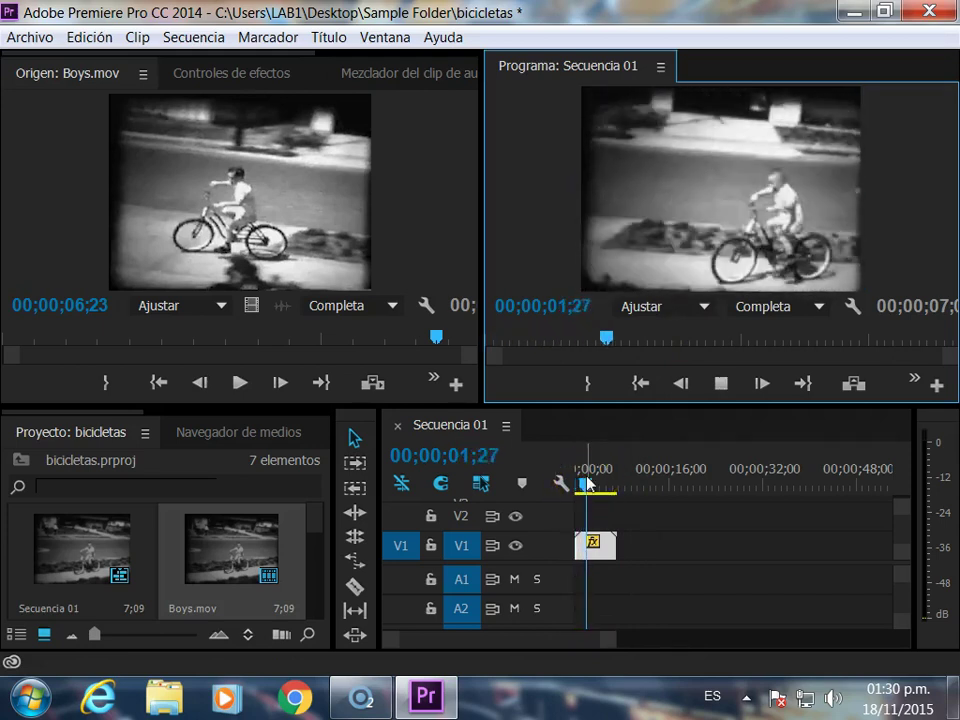
key("space")
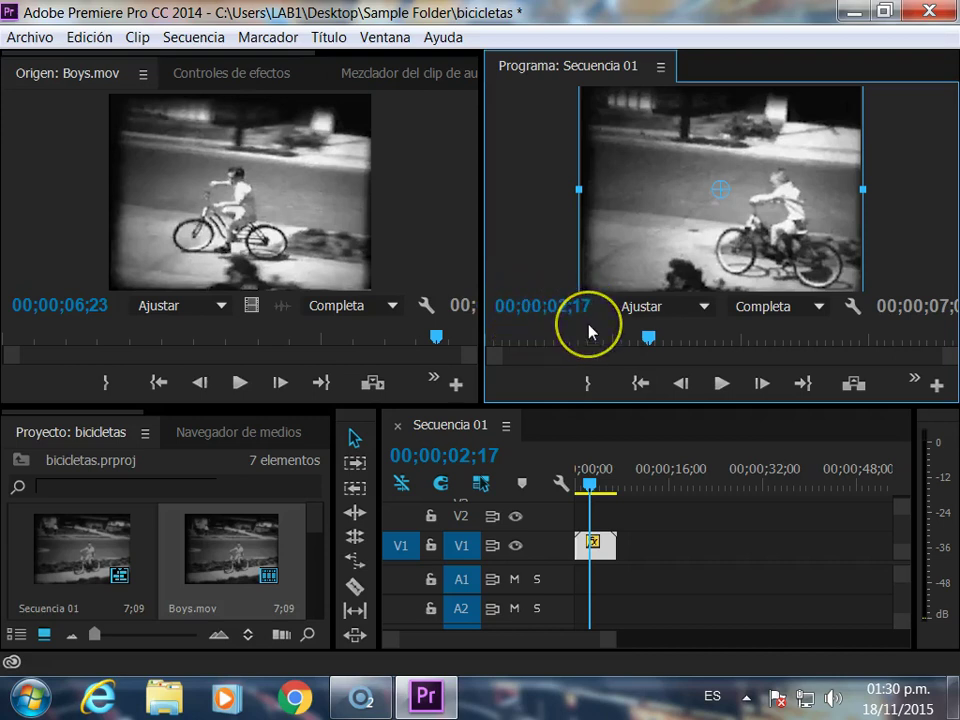
key("Right")
key("Right")
key("Right")
key("Left")
key("Left")
key("Left")
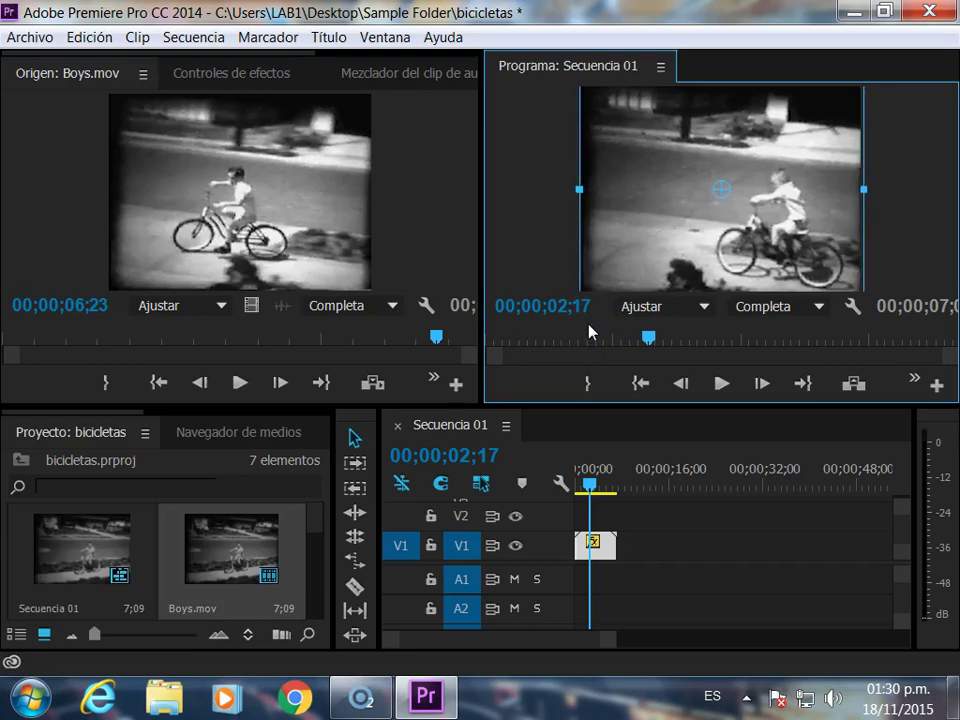
key("space")
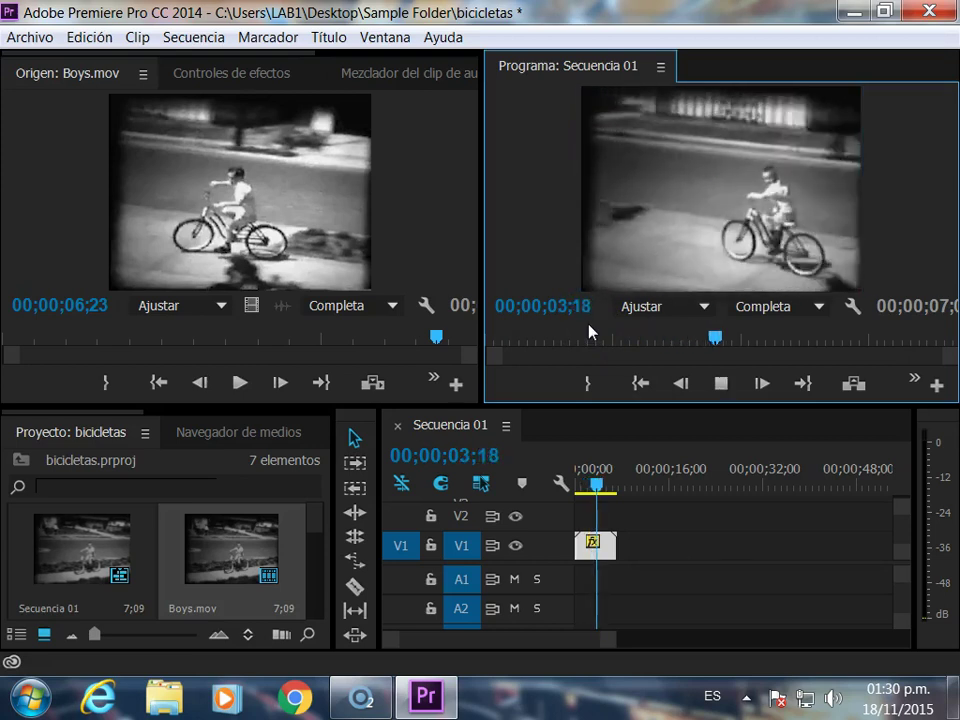
key("space")
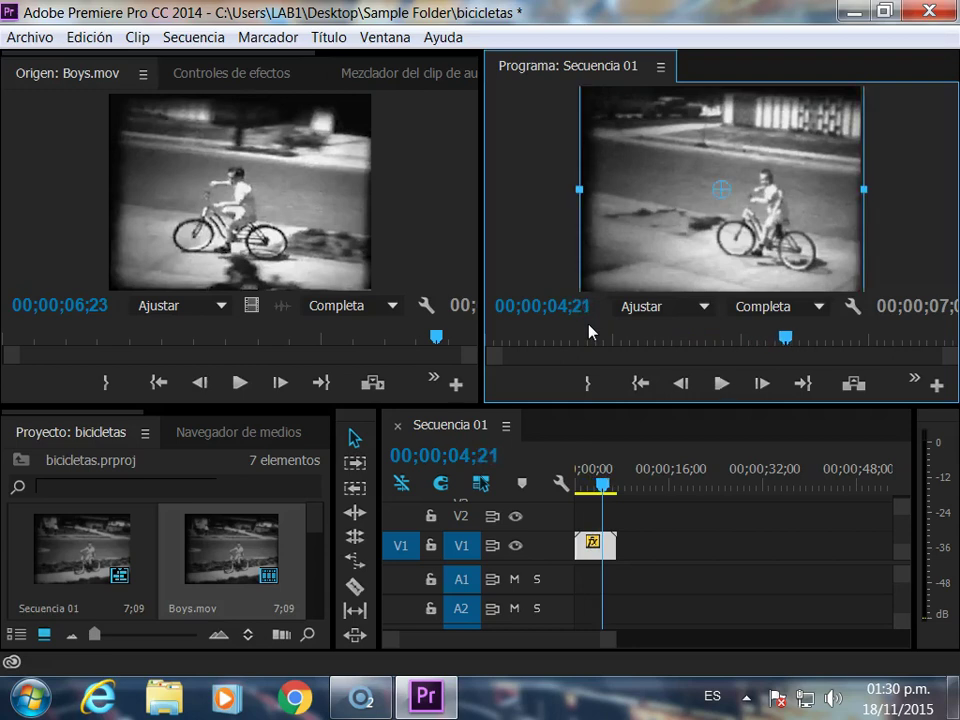
left_click_drag(785, 343, 757, 347)
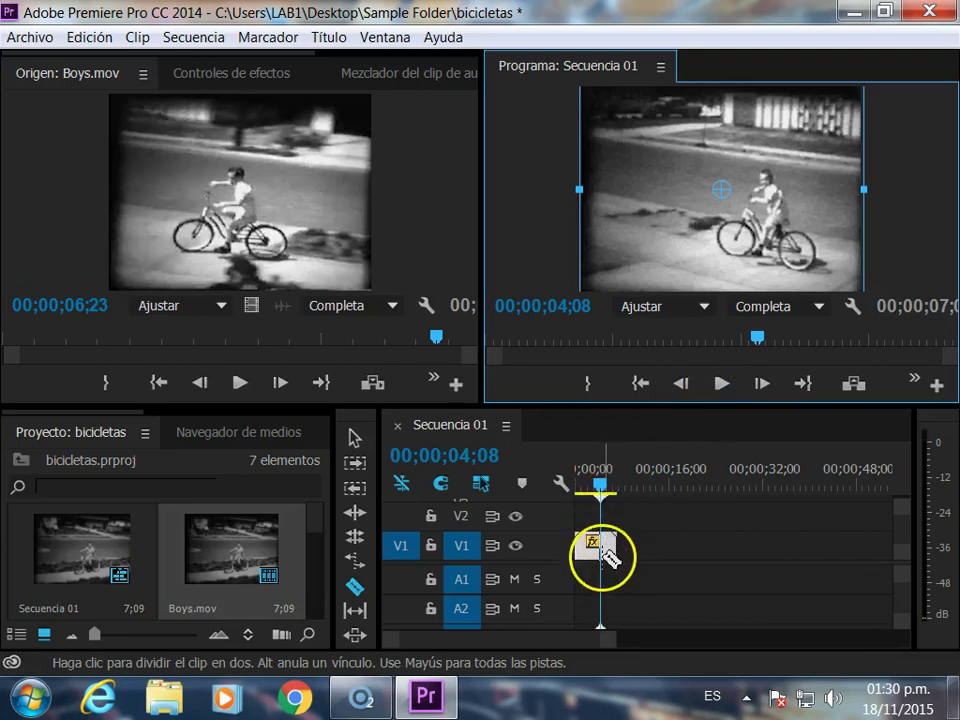
- Razor-cut the V1 clip at 00;00;04;08 and again at 00;00;05;24
left_click(601, 547)
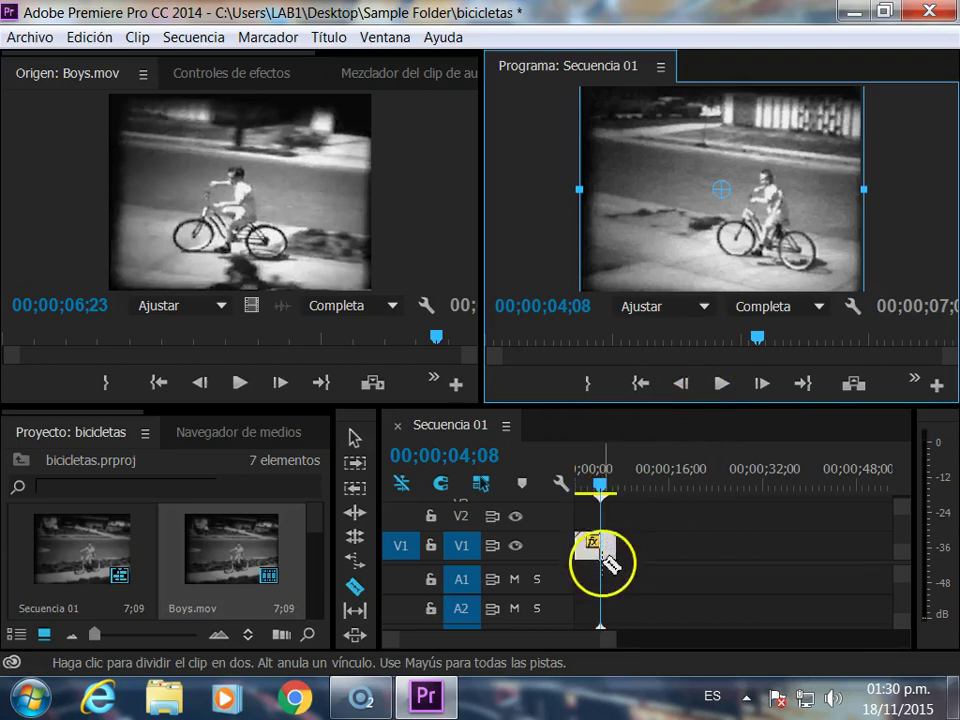
left_click(601, 547)
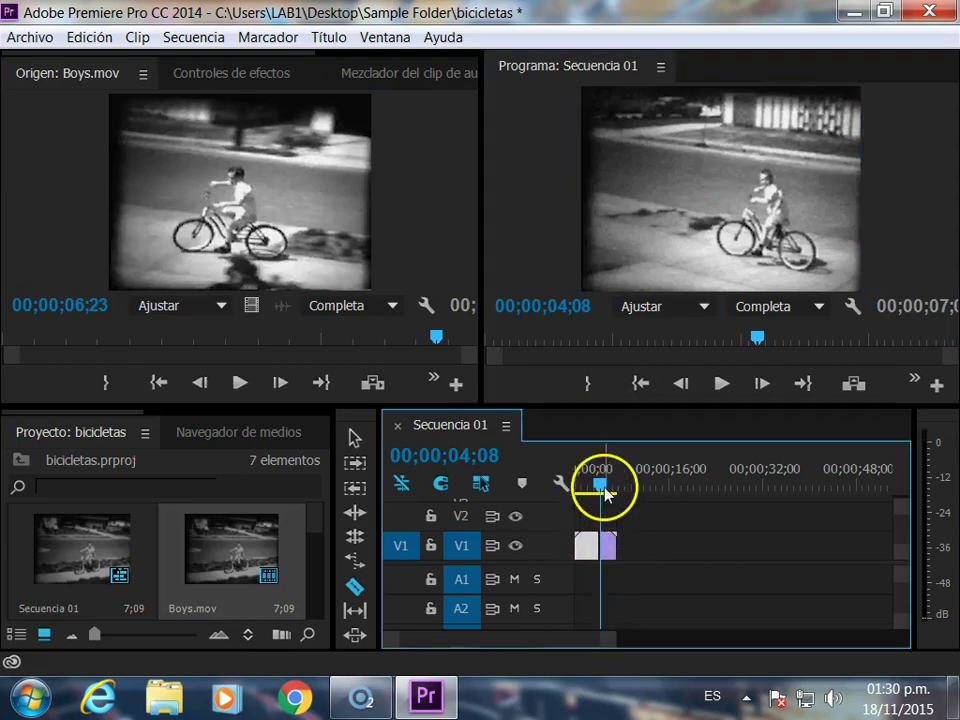
mouse_move(604, 490)
left_mouse_down()
mouse_move(617, 487)
mouse_move(613, 494)
left_mouse_up()
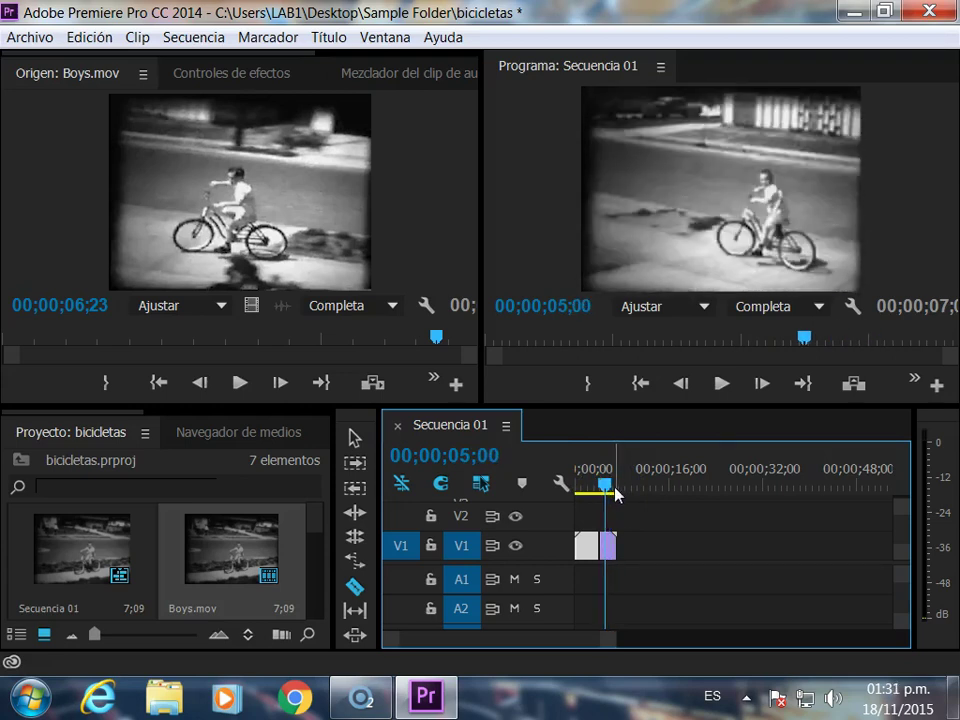
key("space")
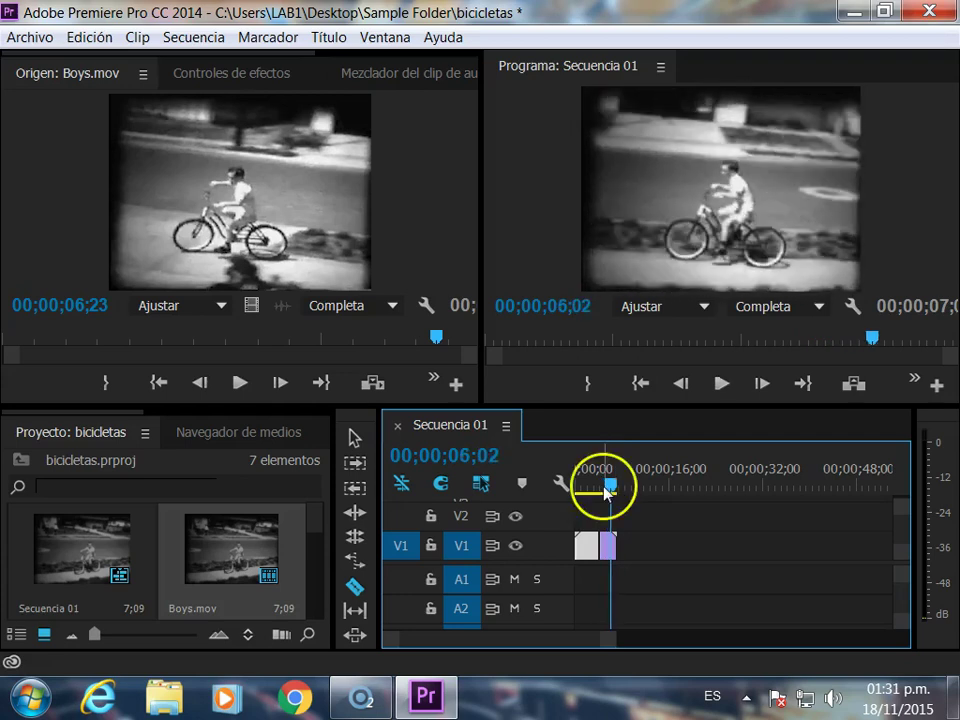
key("Left")
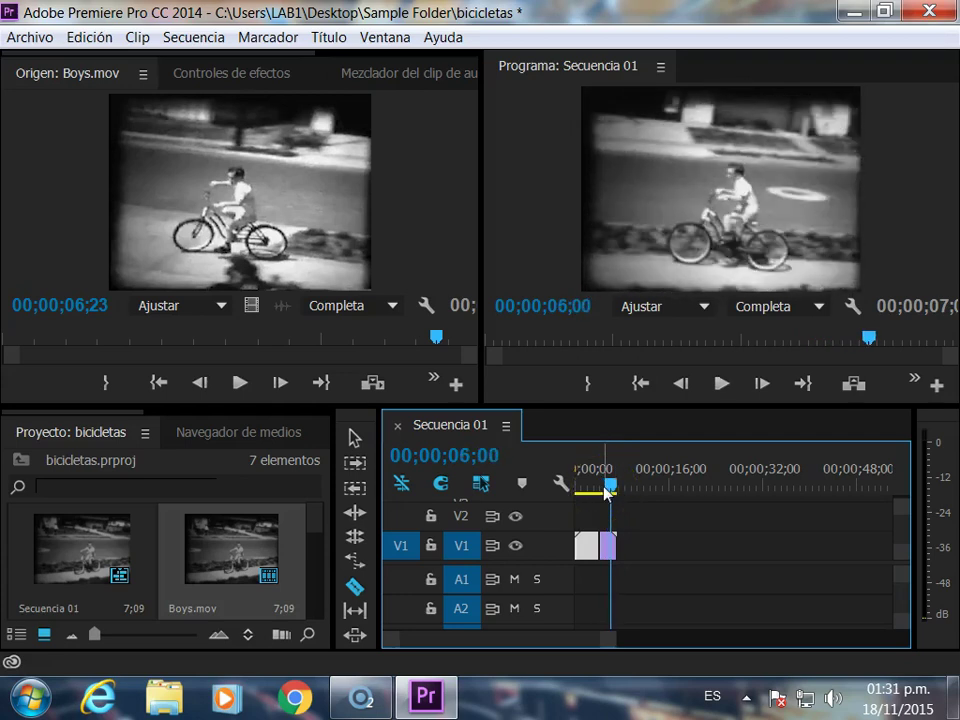
key("Left")
key("Left")
key("Left")
key("Left")
key("Left")
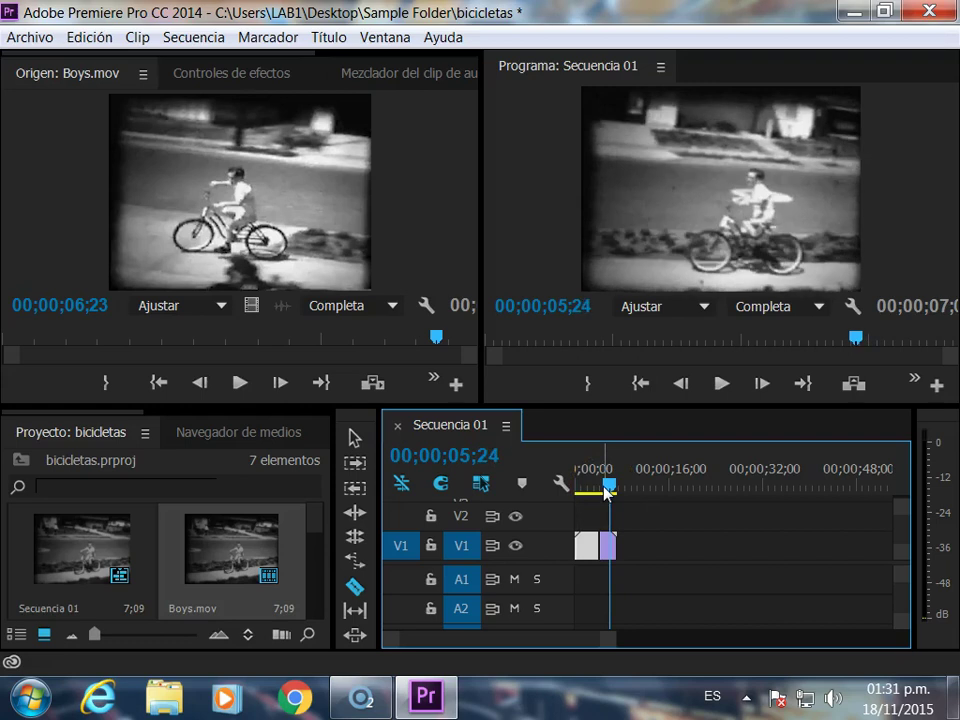
key("Left")
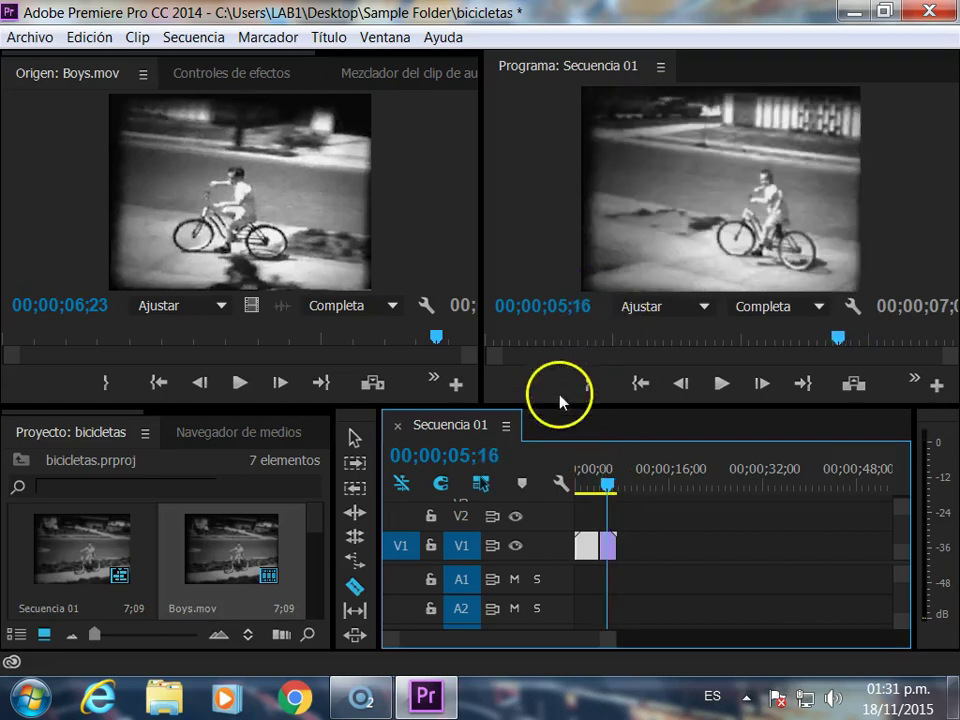
key("Left")
key("Left")
key("Right")
key("Right")
key("Right")
key("Right")
key("Right")
key("Right")
key("Right")
key("Right")
key("Right")
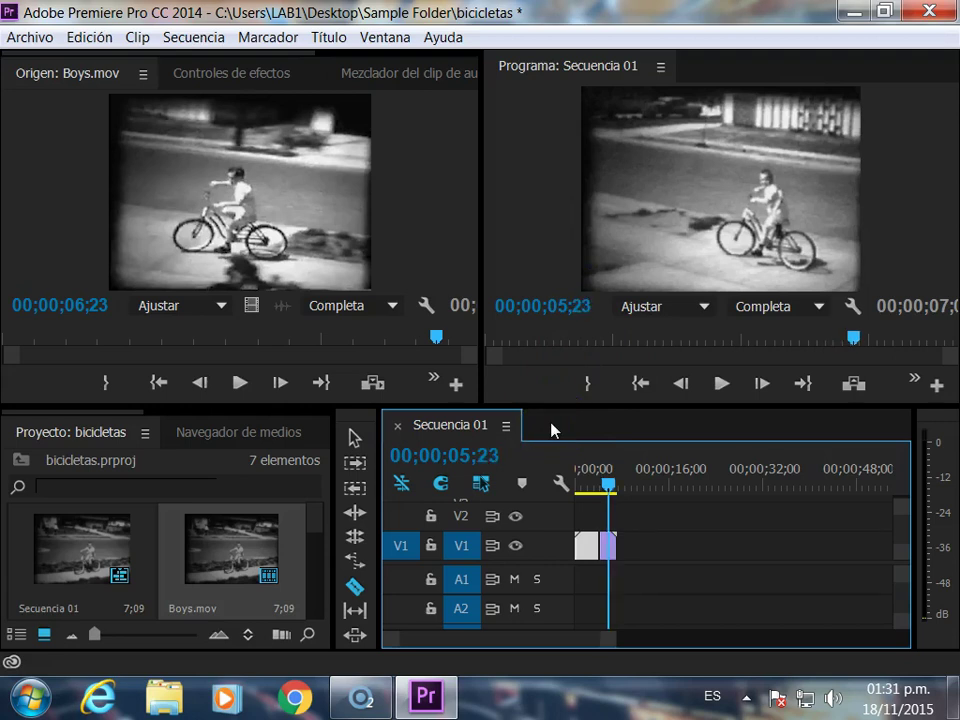
key("Right")
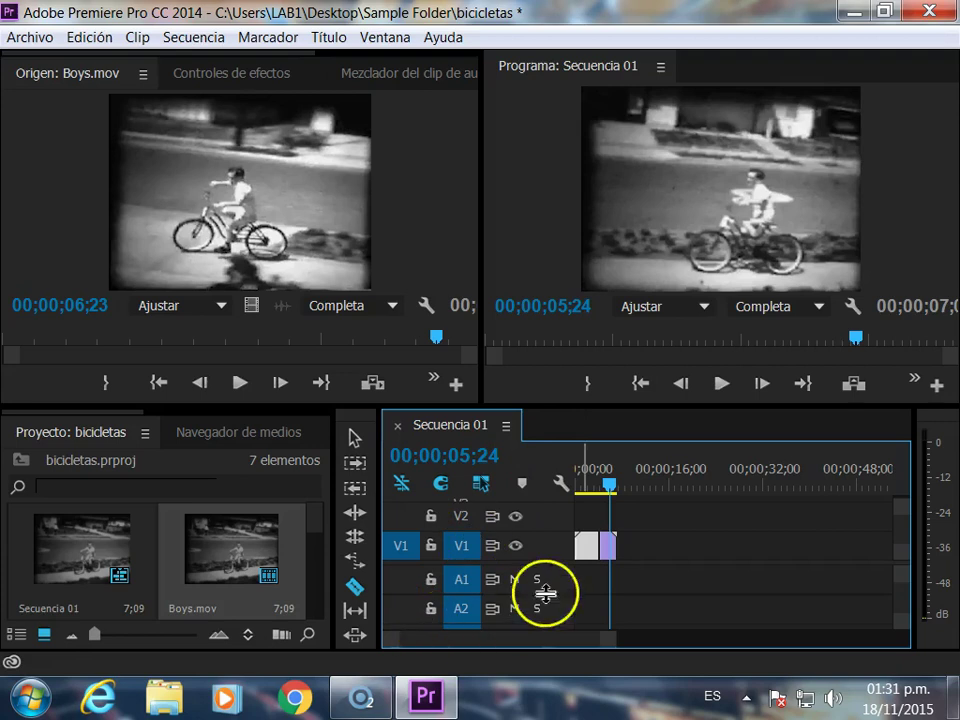
left_click(612, 545)
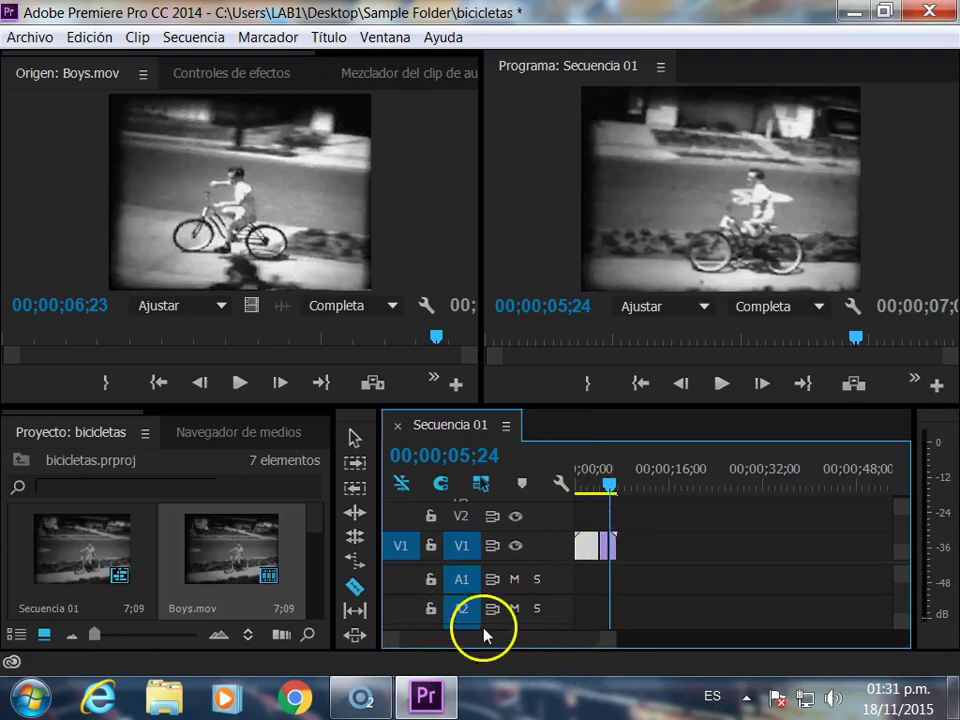
- Delete the middle Boys.mov piece and slide the last piece left against the first
mouse_move(612, 638)
left_mouse_down()
mouse_move(557, 643)
mouse_move(631, 655)
mouse_move(718, 649)
mouse_move(652, 643)
left_mouse_up()
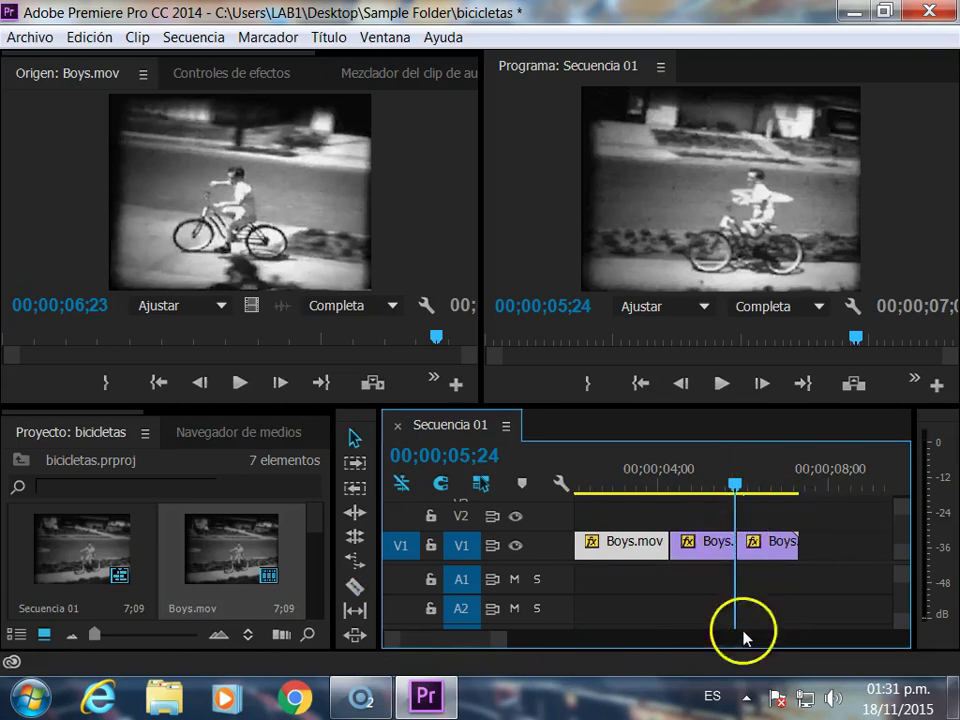
left_click(687, 556)
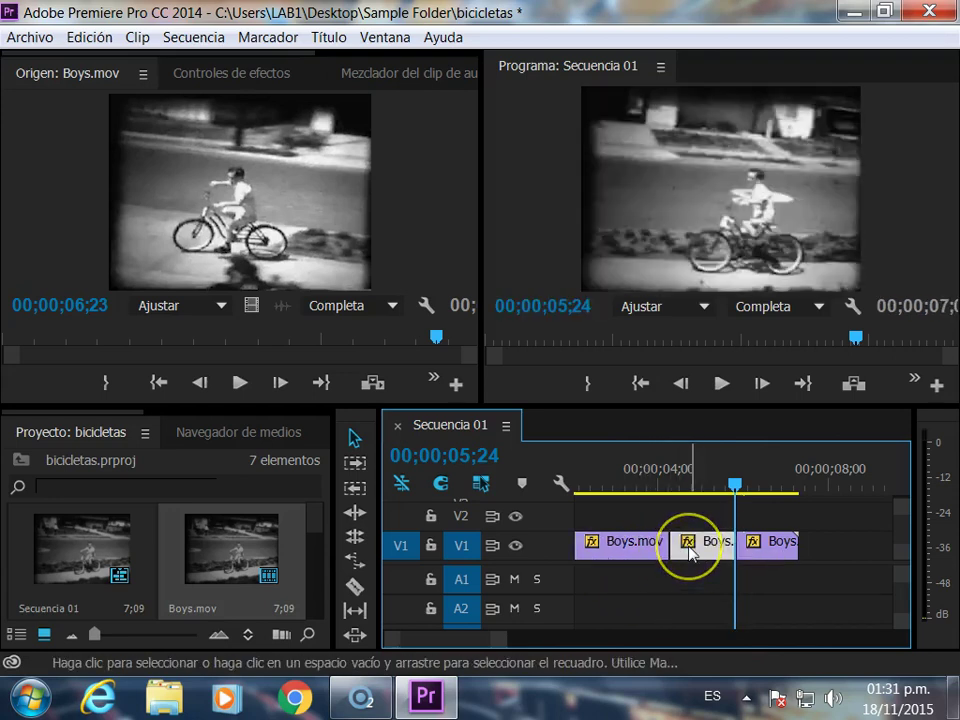
key("Delete")
left_click(760, 550)
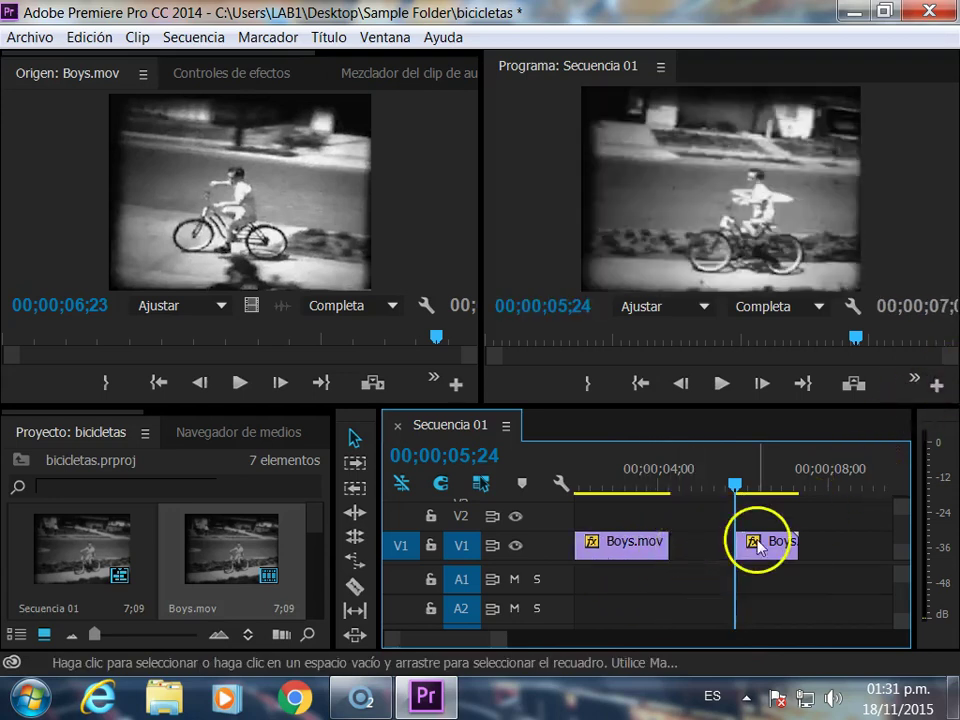
left_click_drag(760, 552, 693, 552)
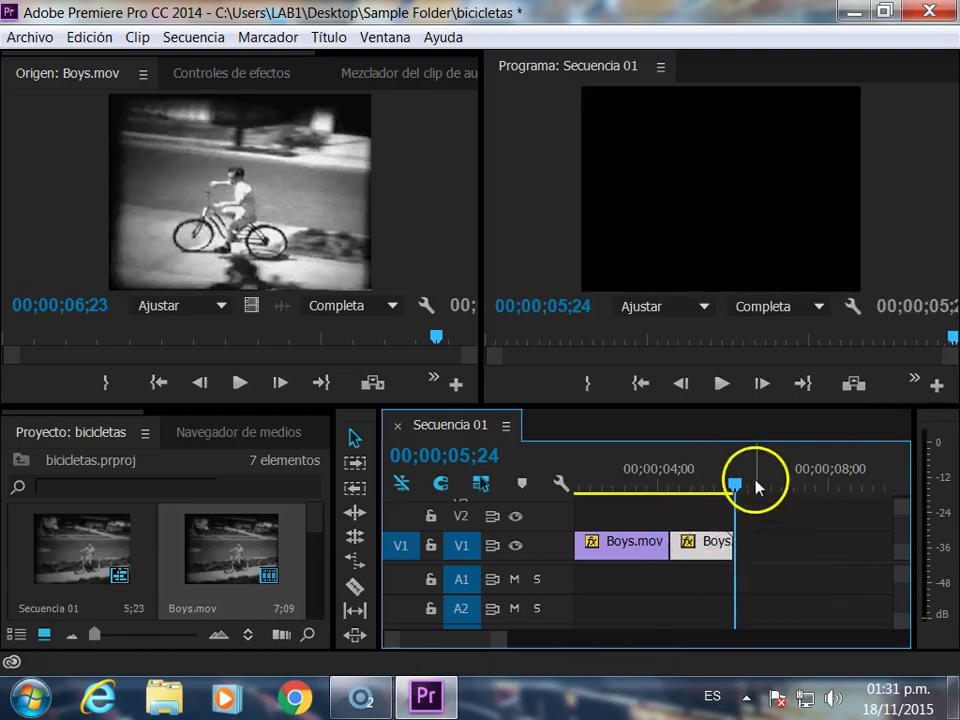
mouse_move(735, 487)
left_mouse_down()
mouse_move(650, 472)
mouse_move(670, 470)
mouse_move(670, 461)
left_mouse_up()
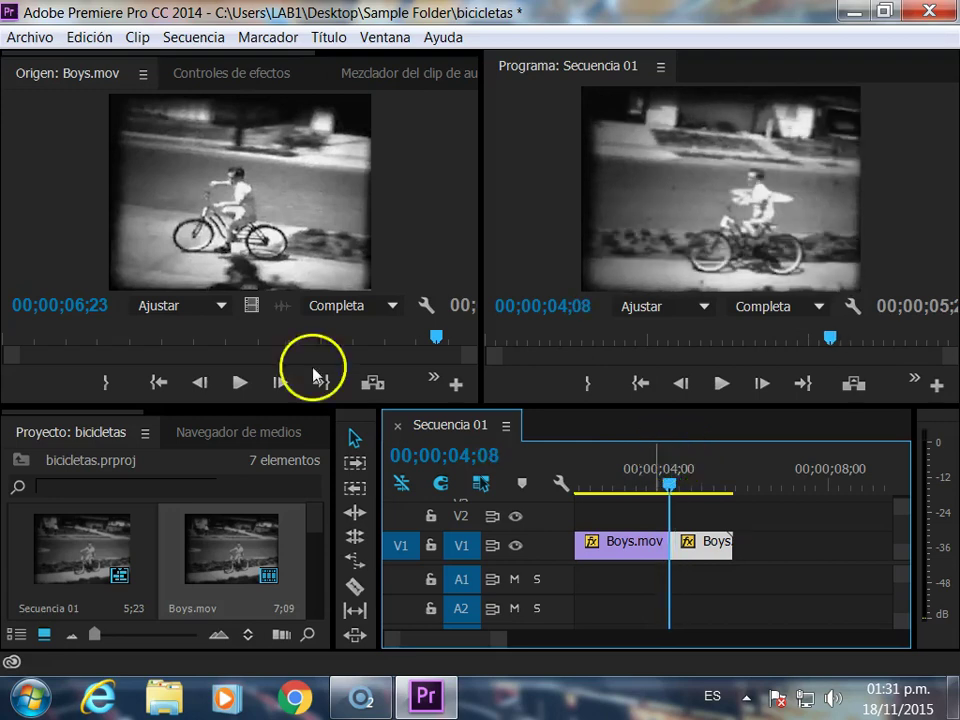
- Open the Effects panel and select Disolución cruzada under Transiciones de vídeo > Disolver
left_click(387, 37)
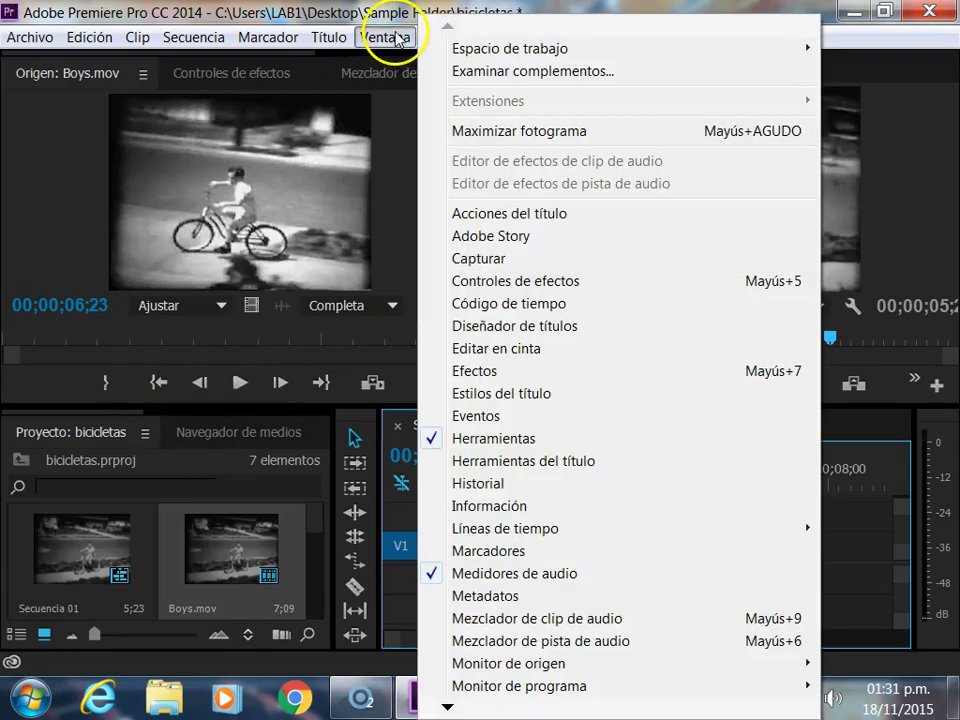
left_click(500, 372)
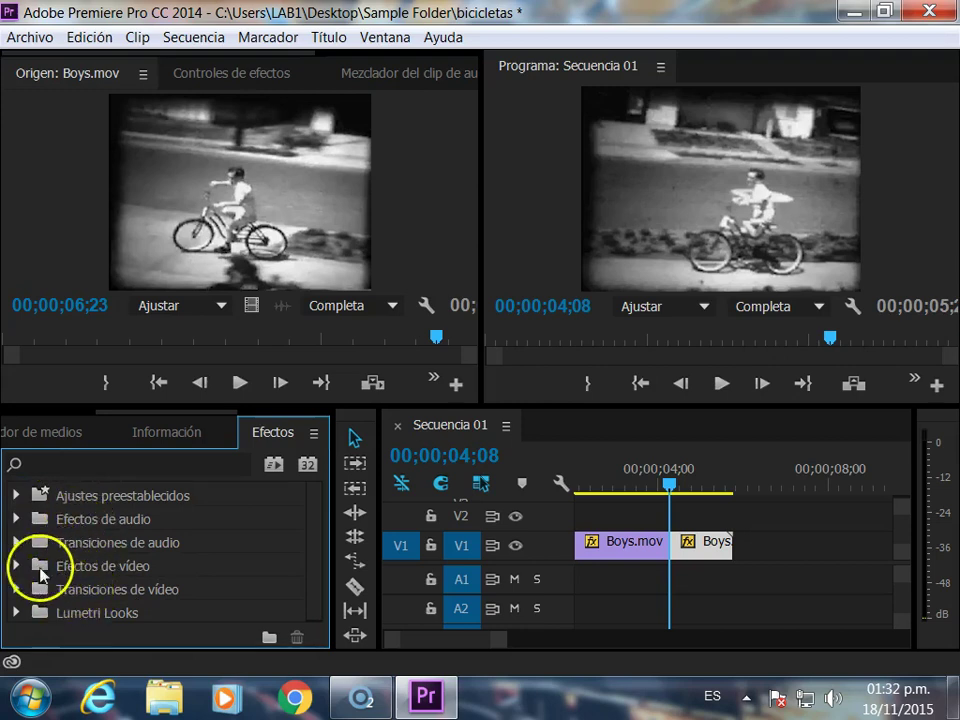
left_click(17, 590)
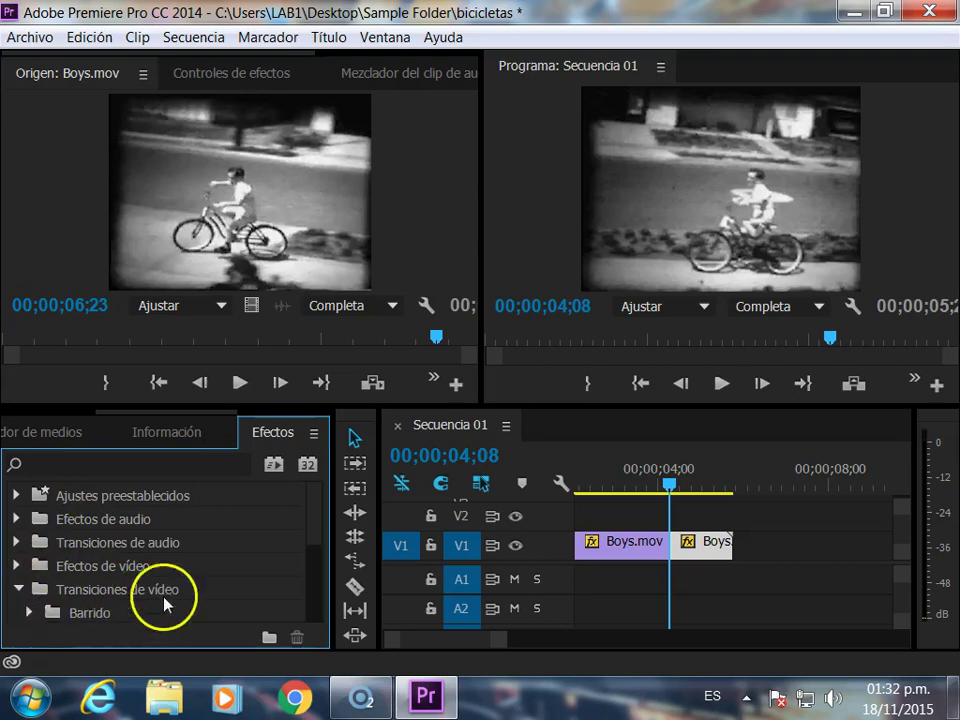
scroll(155, 592, "down", 1)
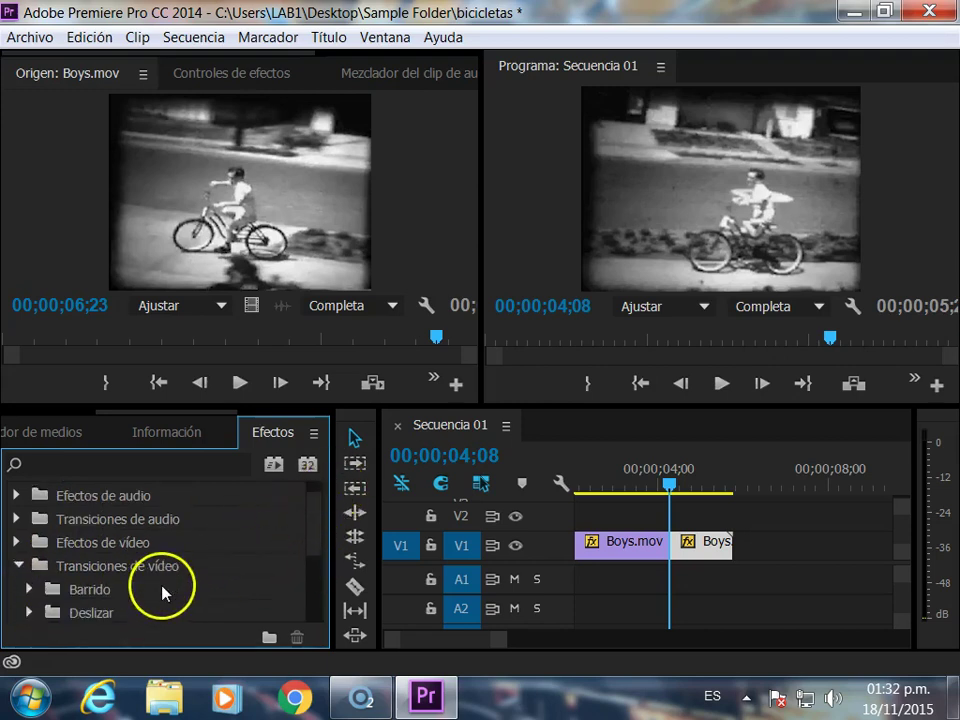
scroll(161, 590, "down", 1)
scroll(163, 591, "down", 1)
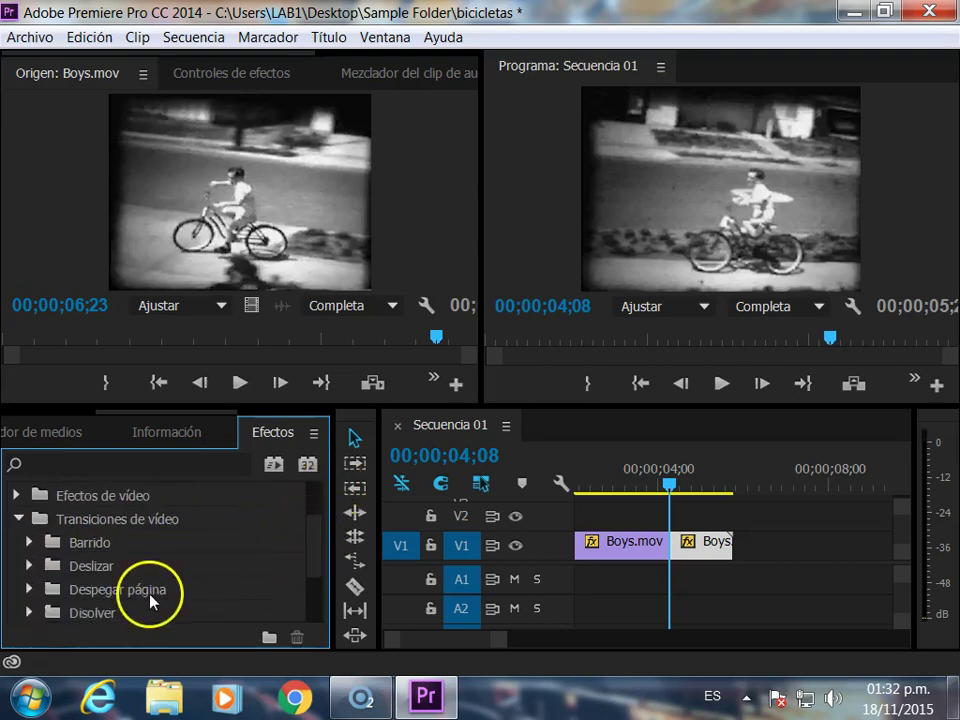
scroll(100, 590, "down", 1)
left_click(30, 589)
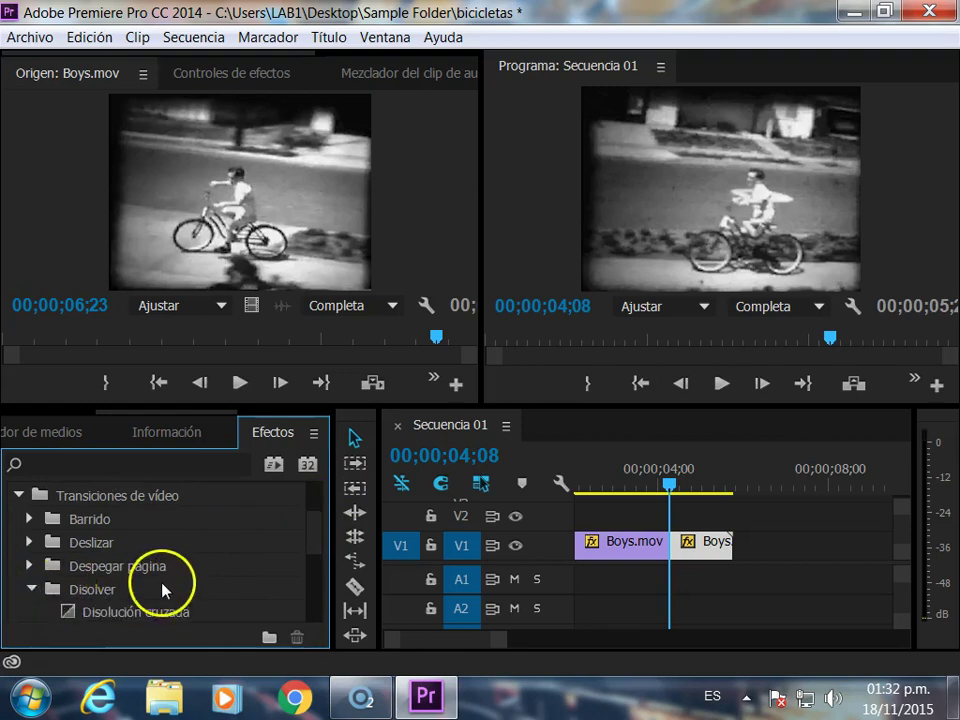
scroll(167, 583, "down", 1)
scroll(180, 590, "down", 1)
left_click(82, 570)
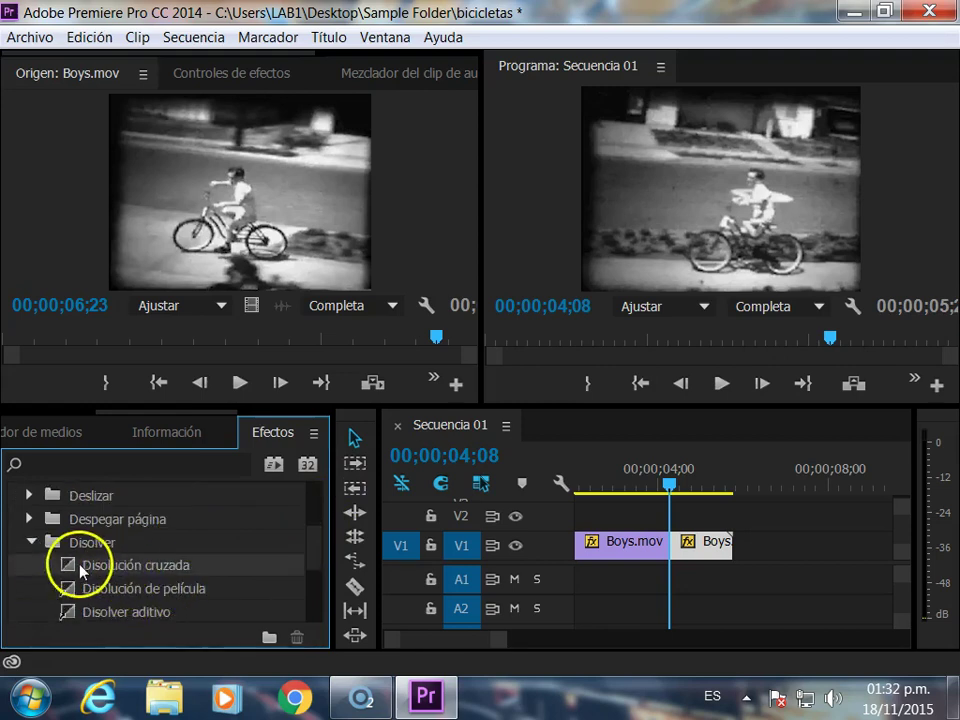
- Drop Disolución cruzada on the cut between the two Boys.mov clips on V1 and scrub through it
left_click_drag(70, 570, 537, 515)
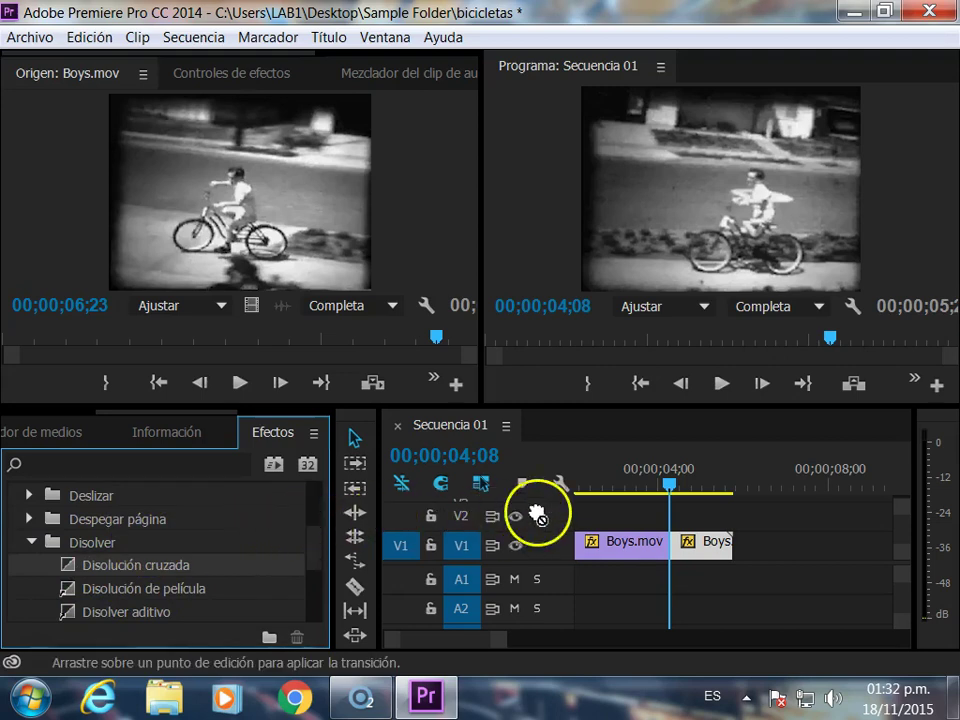
left_click_drag(672, 541, 667, 550)
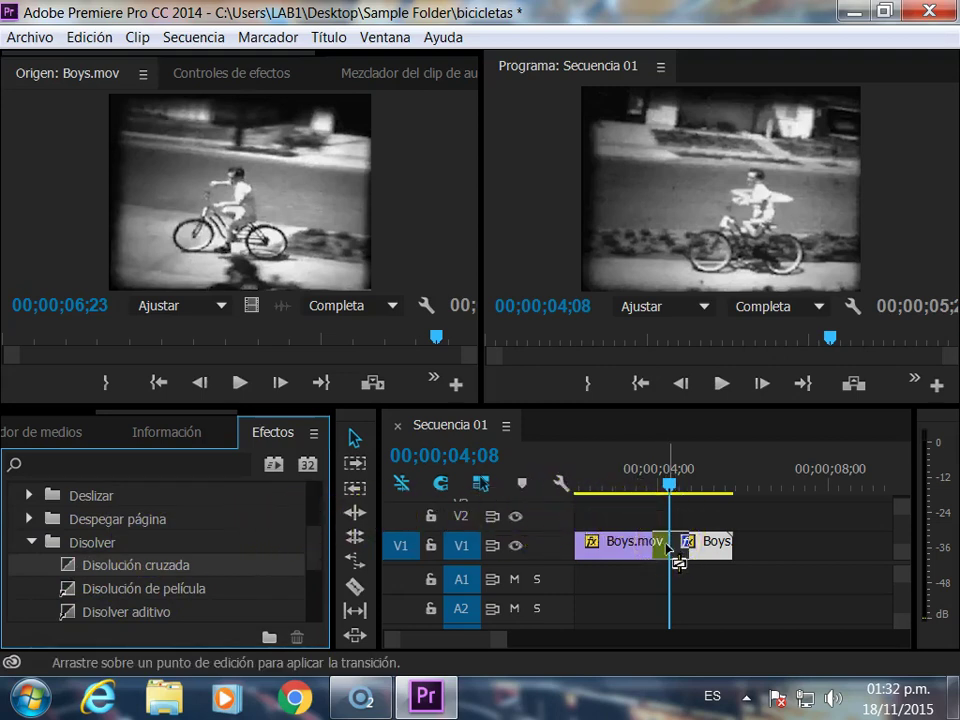
left_click_drag(667, 550, 670, 545)
mouse_move(670, 484)
left_mouse_down()
mouse_move(655, 488)
mouse_move(672, 488)
left_mouse_up()
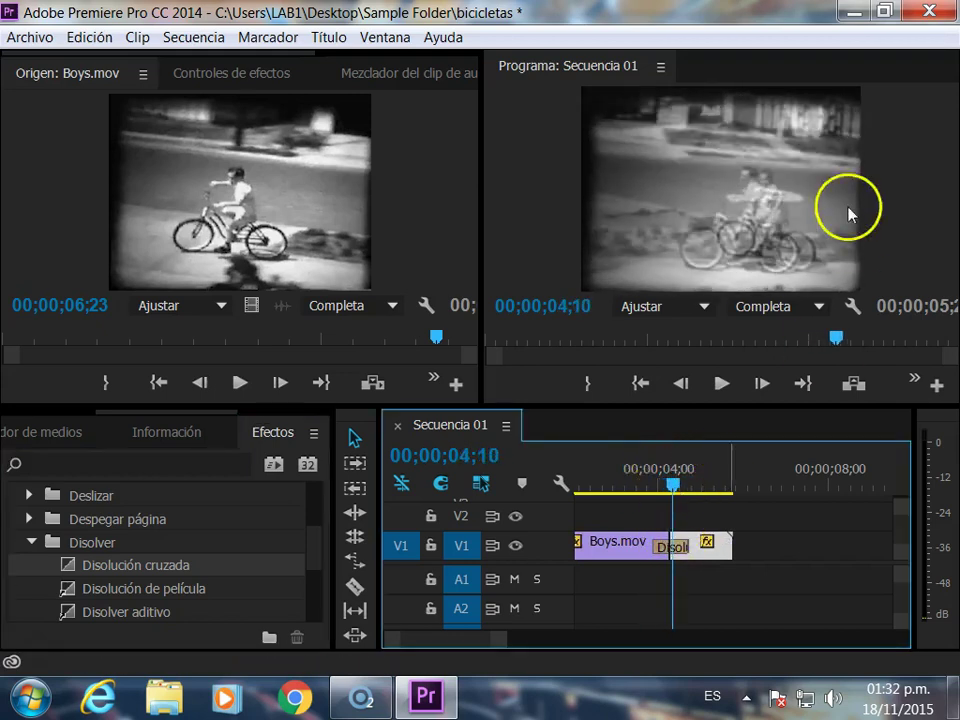
left_click_drag(668, 488, 672, 472)
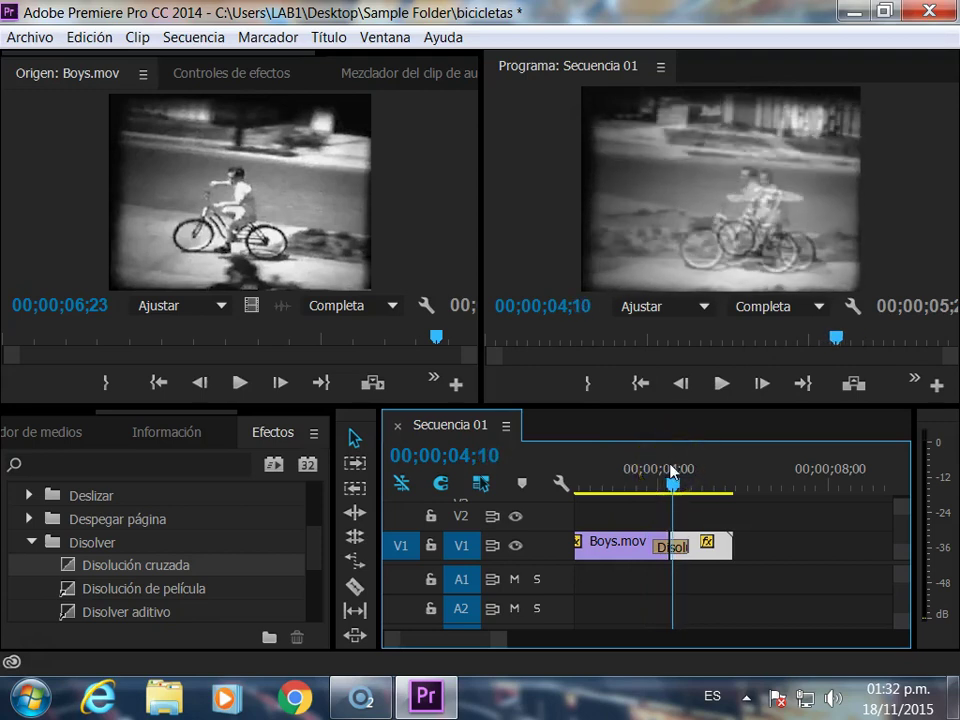
mouse_move(672, 472)
left_mouse_down()
mouse_move(688, 484)
mouse_move(722, 484)
left_mouse_up()
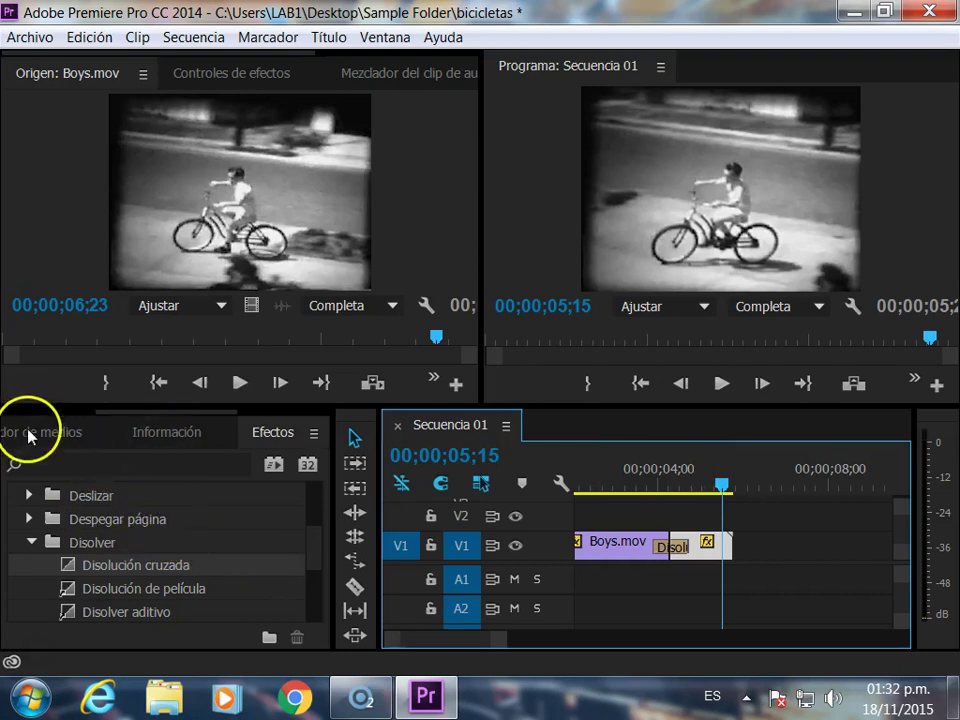
- Look through the Media Browser, Info and Effects panel tabs
left_click(36, 441)
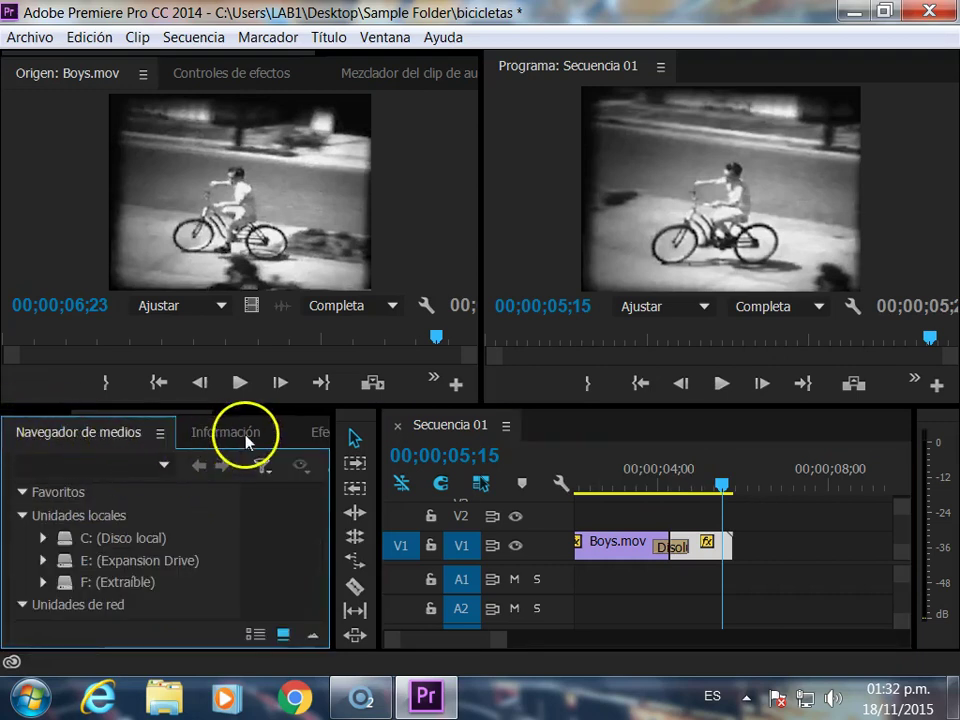
left_click(255, 432)
left_click(316, 433)
left_click(84, 433)
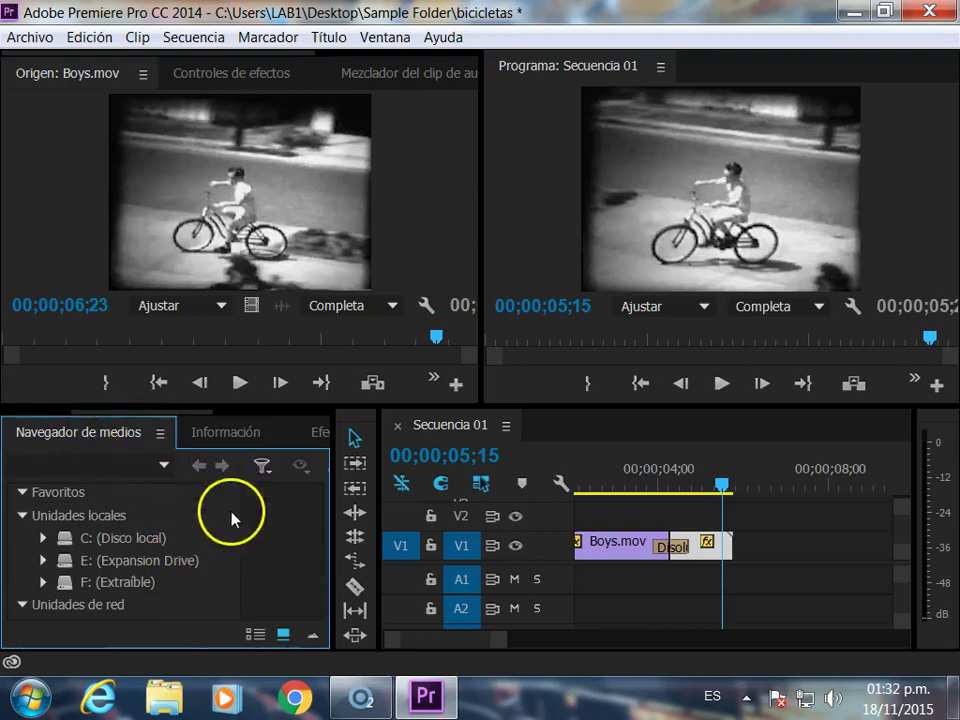
left_click(216, 431)
left_click(315, 433)
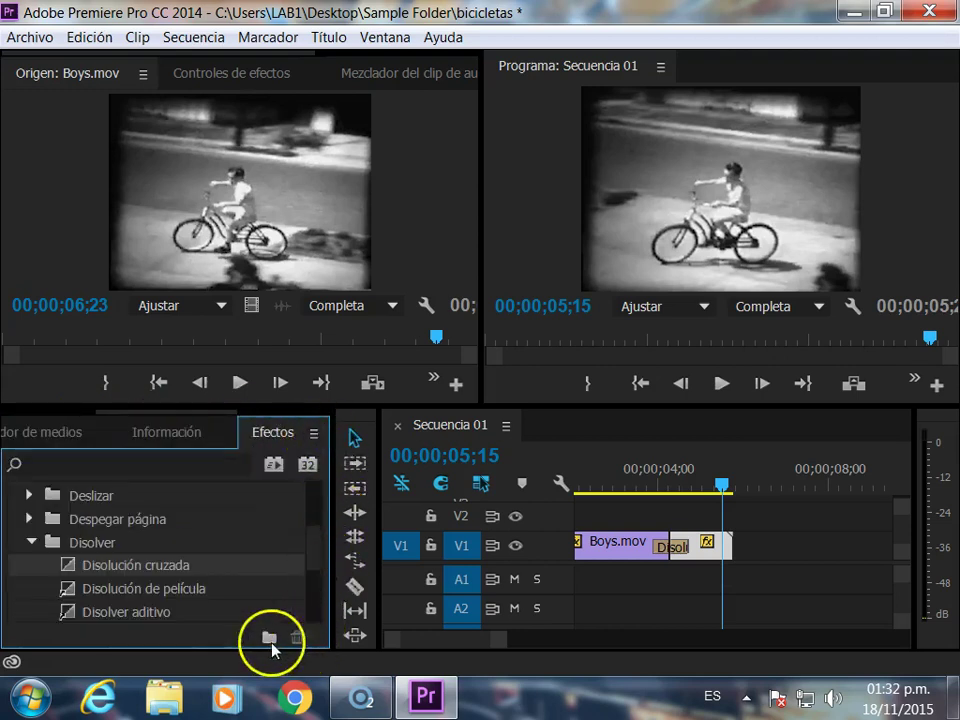
- Reopen the bicicletas Project panel from the Ventana menu
left_click(360, 37)
mouse_move(366, 52)
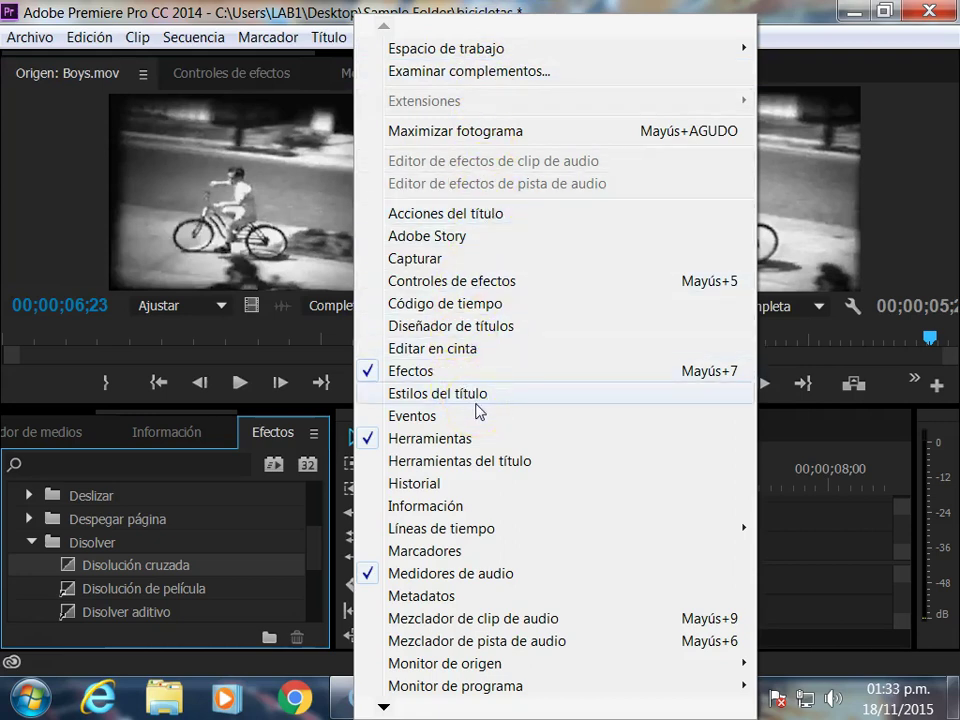
mouse_move(382, 688)
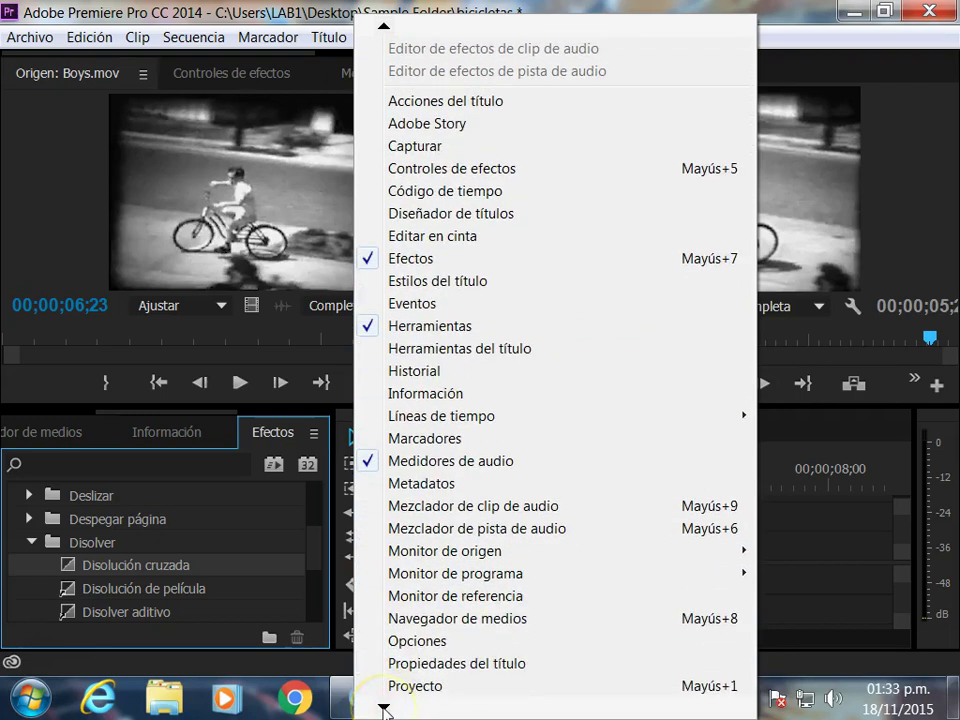
left_click(391, 687)
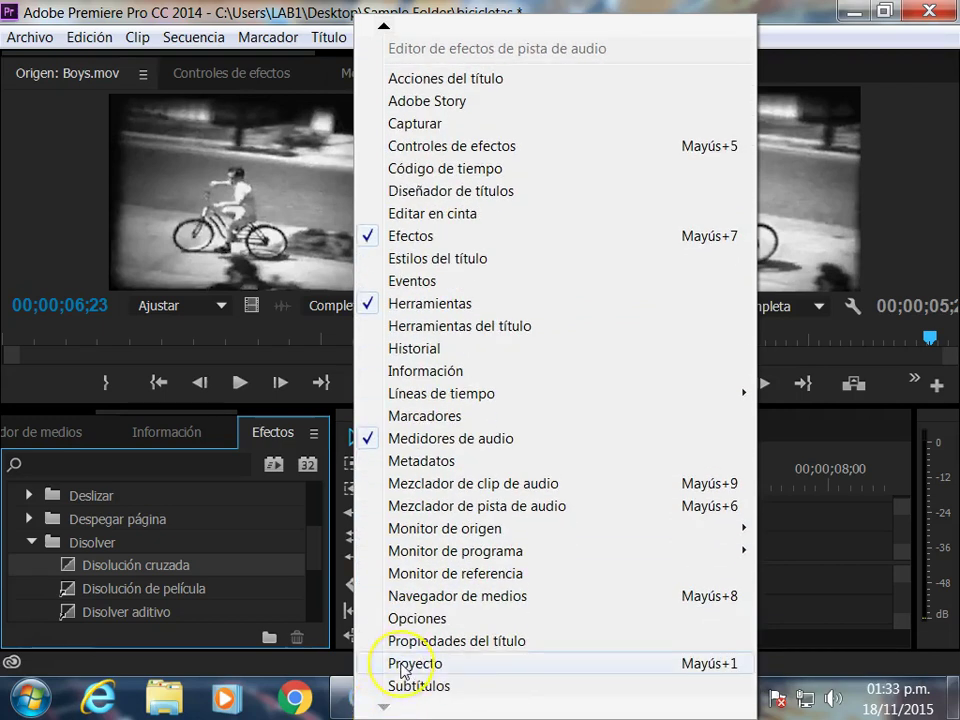
left_click(402, 665)
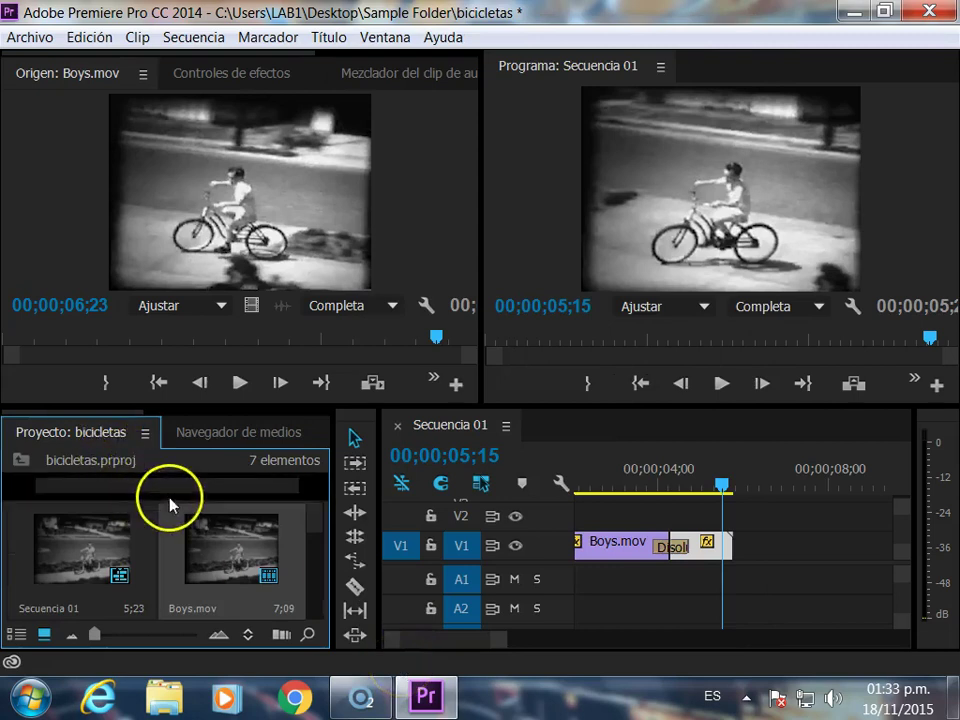
- Close the Navegador de medios, Información and Marcadores panels with Cerrar panel
left_click(298, 432)
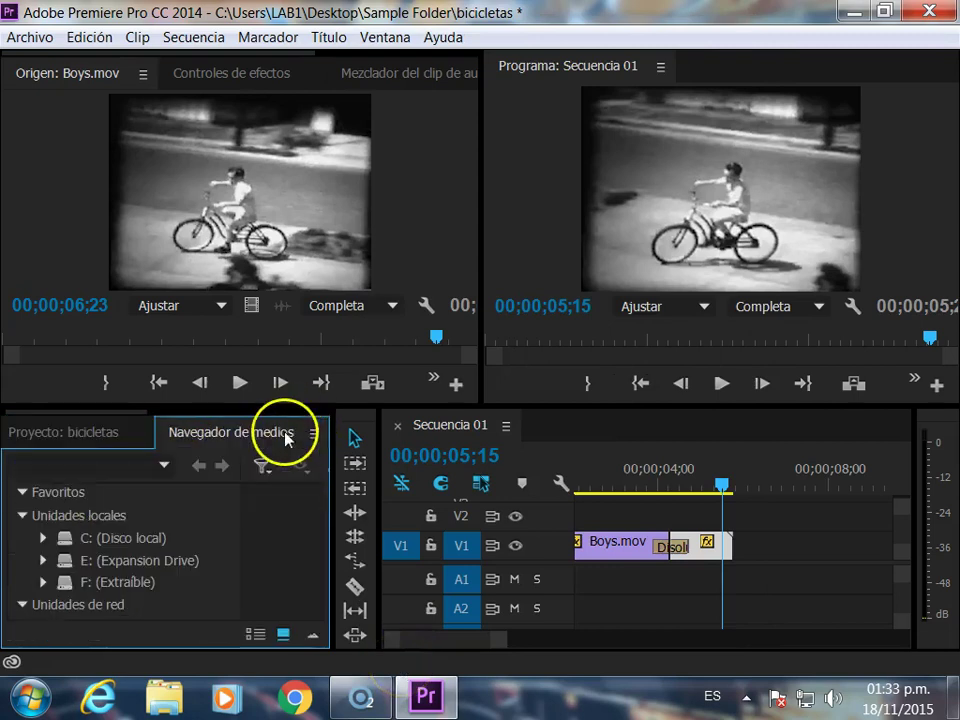
left_click(314, 434)
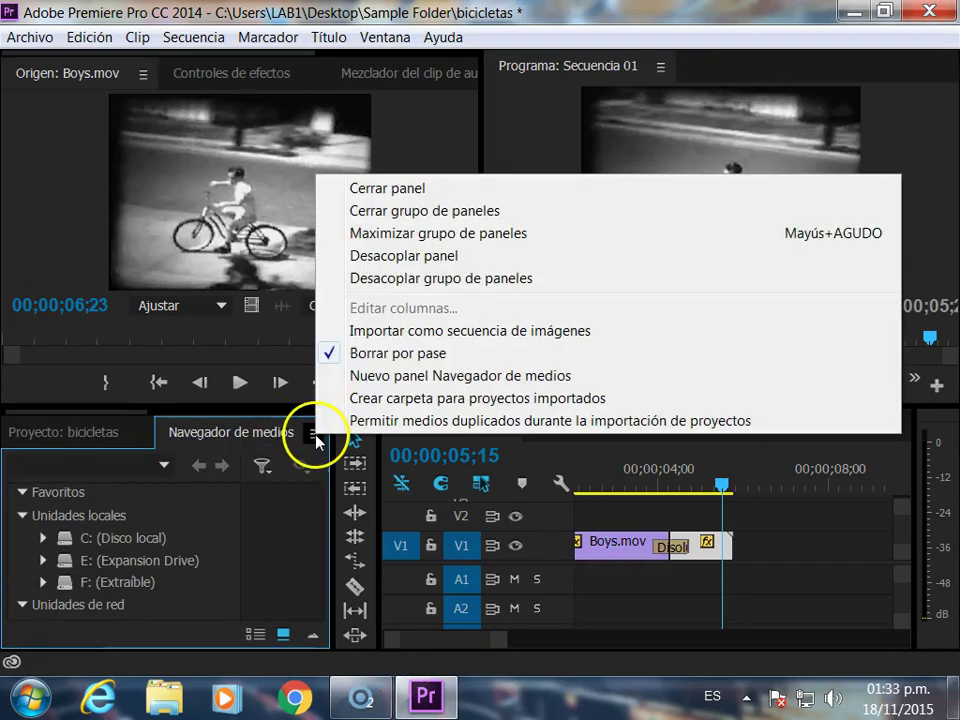
left_click(355, 189)
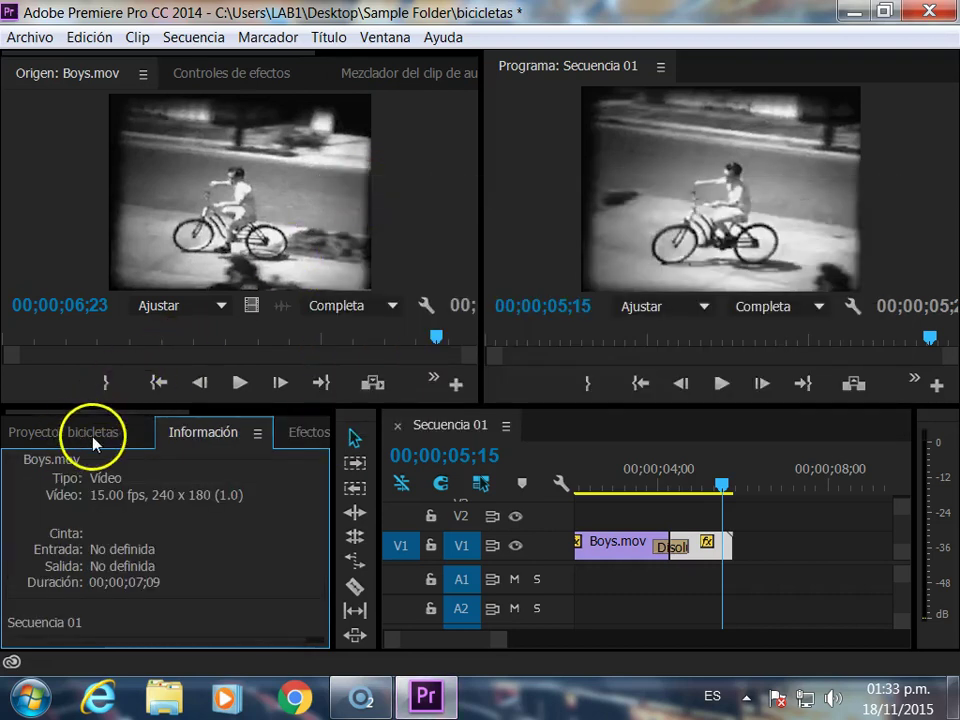
left_click(256, 433)
left_click(314, 452)
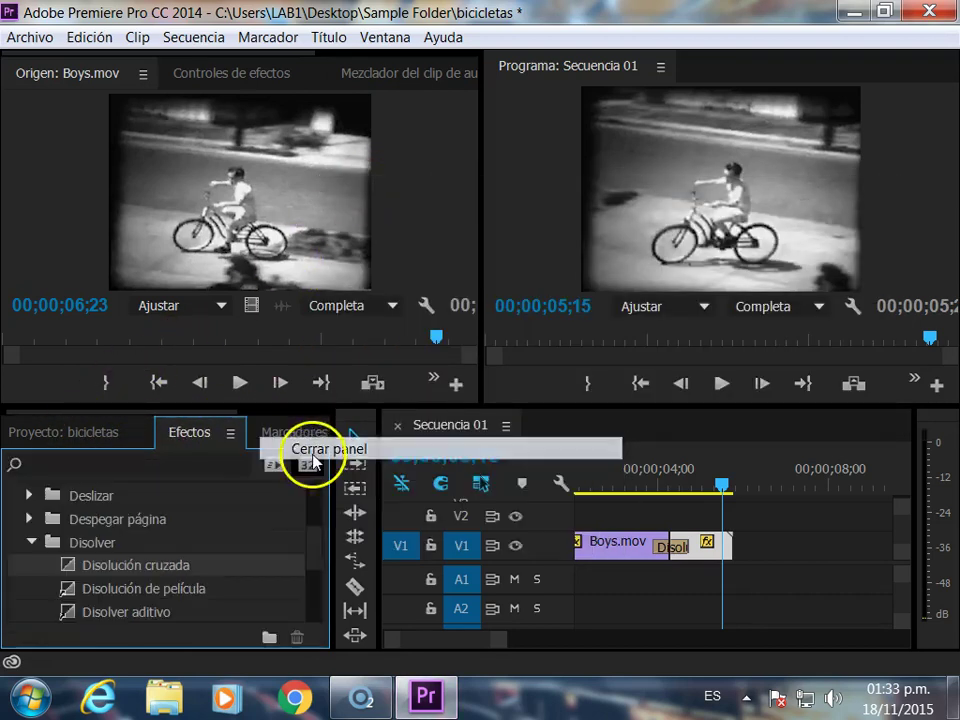
left_click(281, 438)
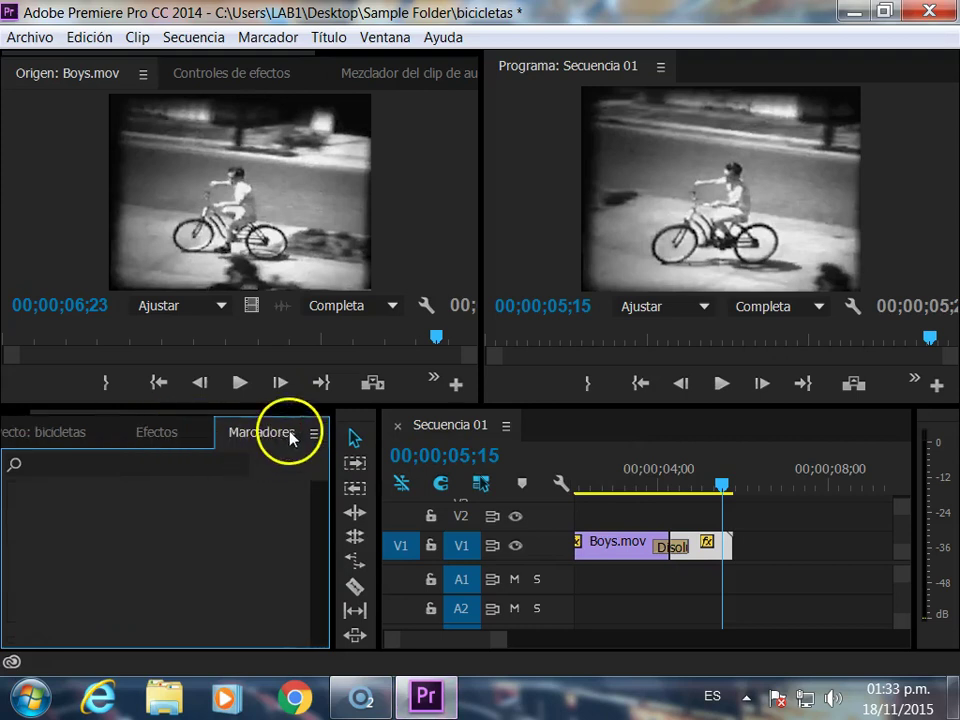
left_click(313, 432)
left_click(352, 455)
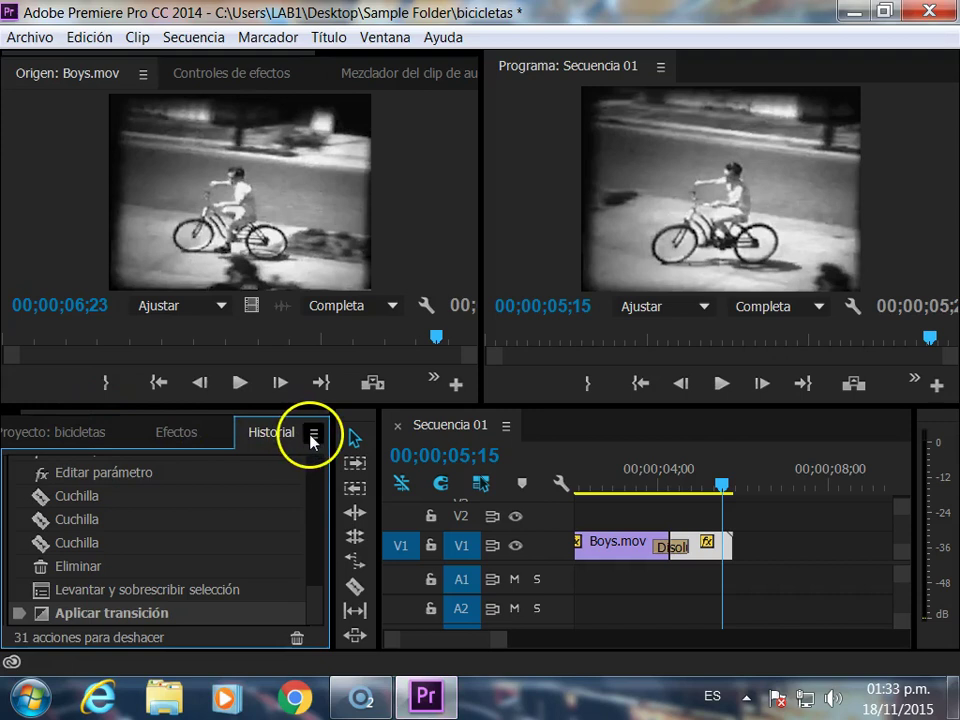
- Return to the bicicletas Project panel and scroll through its clips
left_click(183, 447)
left_click(60, 432)
left_click(178, 436)
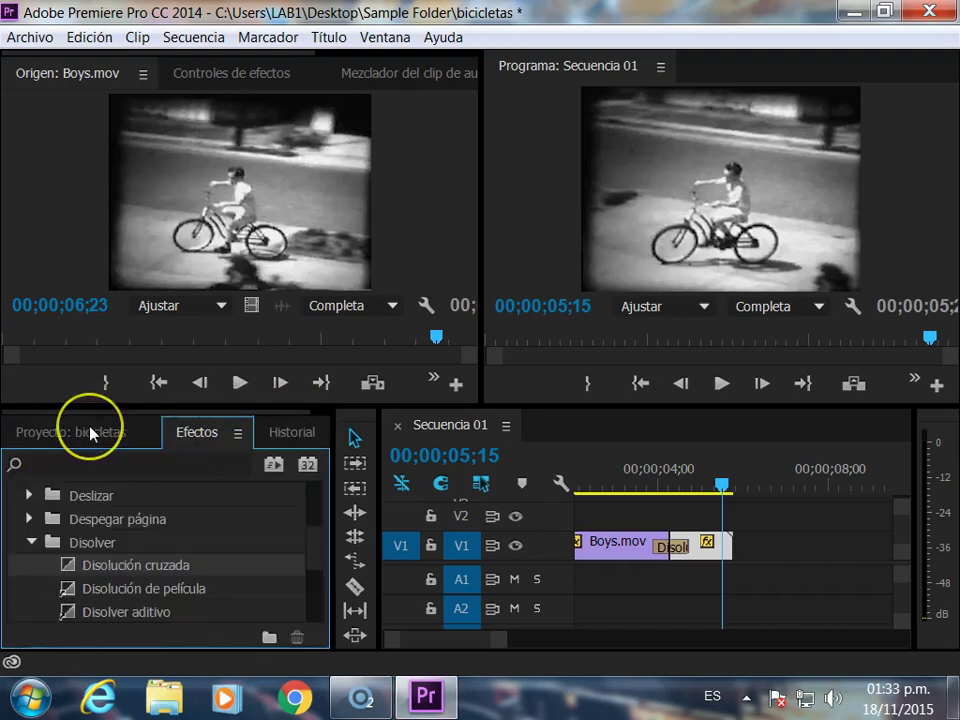
left_click(91, 432)
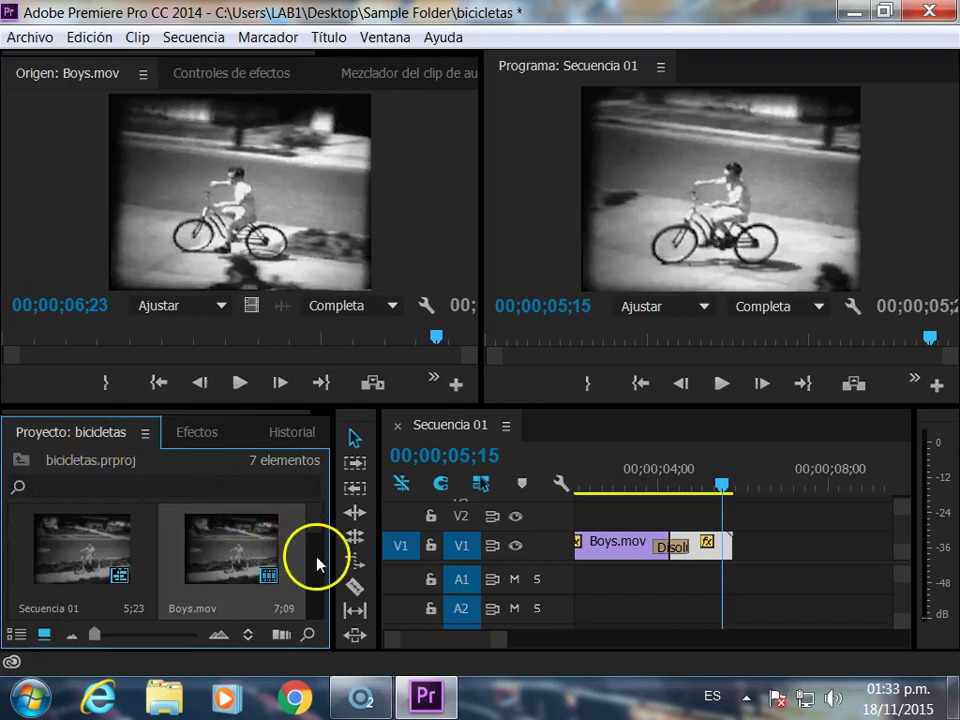
scroll(165, 516, "down", 3)
scroll(165, 516, "up", 3)
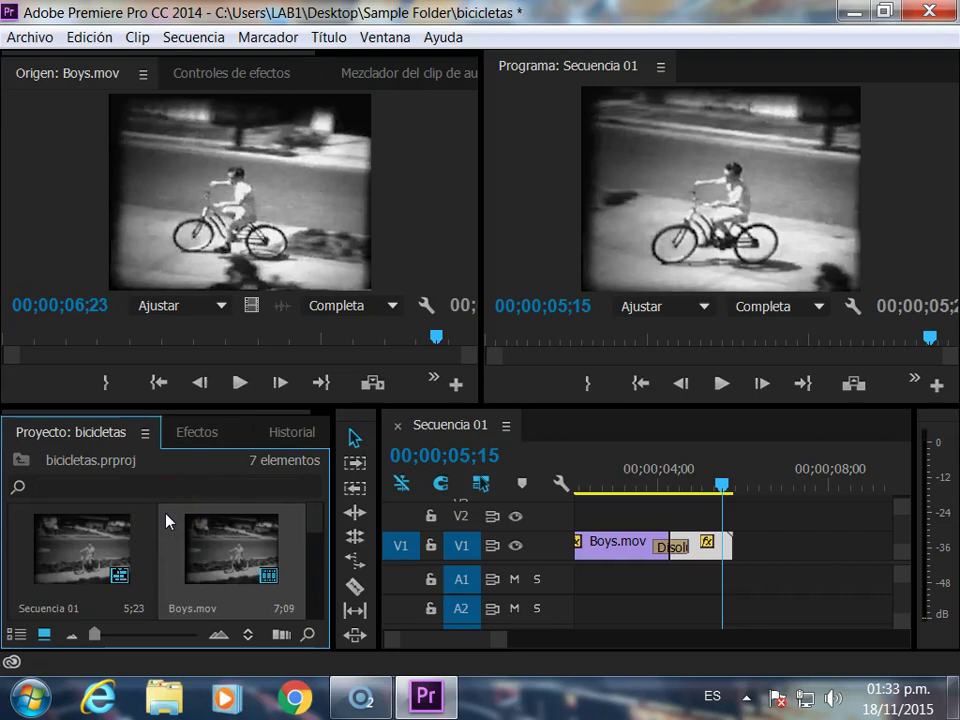
scroll(165, 516, "down", 2)
- Place Cyclers.mov on V2 after the Boys clips and scale it up to fill the program frame
left_click(108, 553)
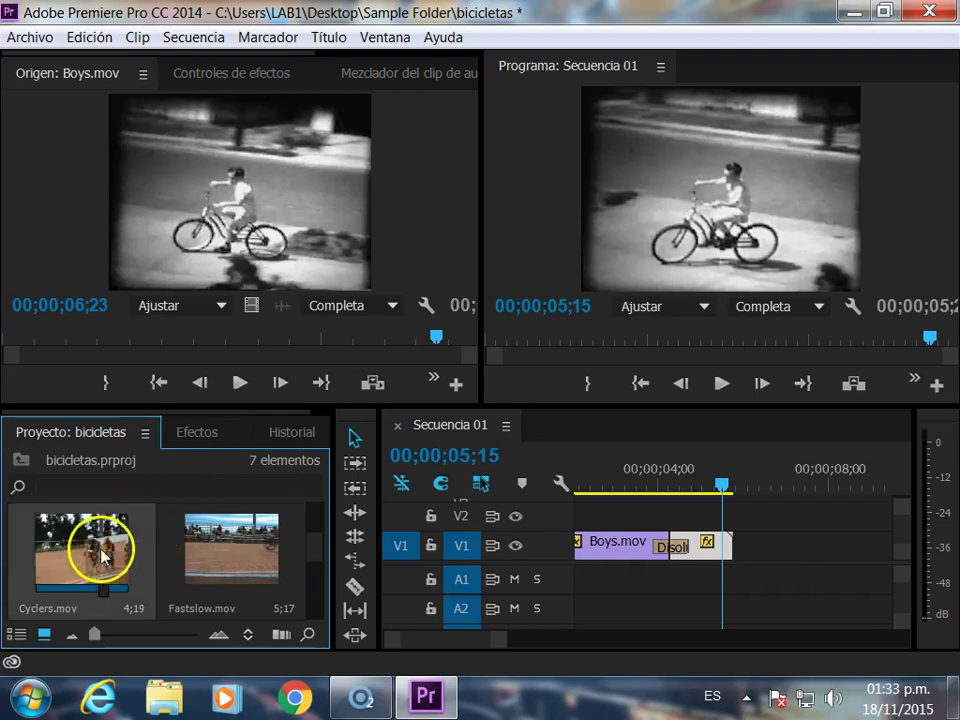
mouse_move(62, 562)
left_mouse_down()
mouse_move(757, 556)
mouse_move(766, 526)
mouse_move(750, 537)
left_mouse_up()
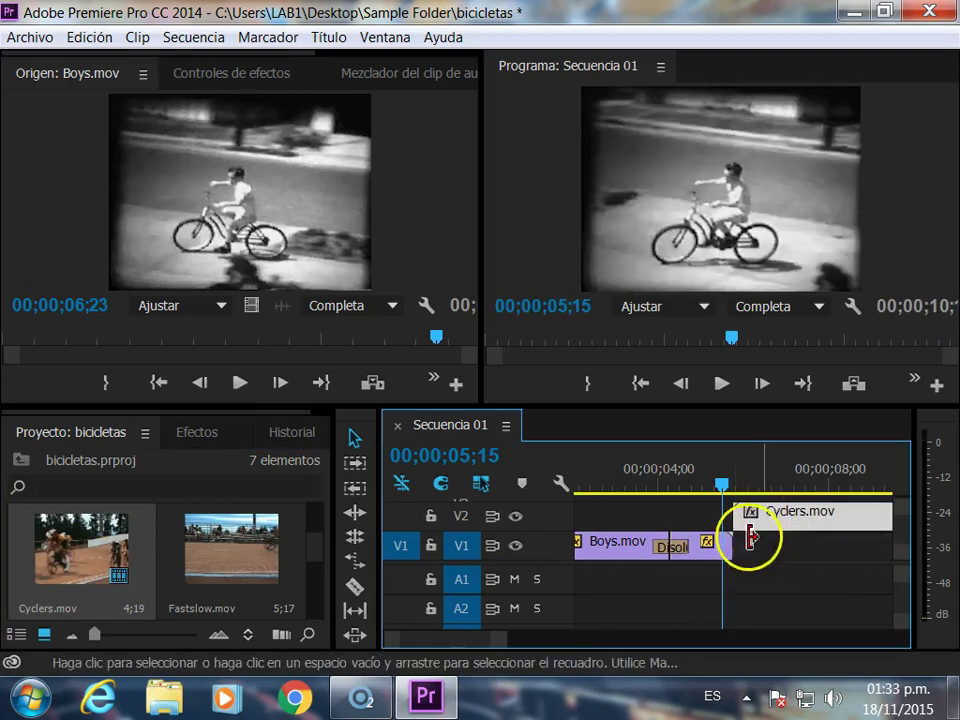
left_click_drag(720, 484, 764, 484)
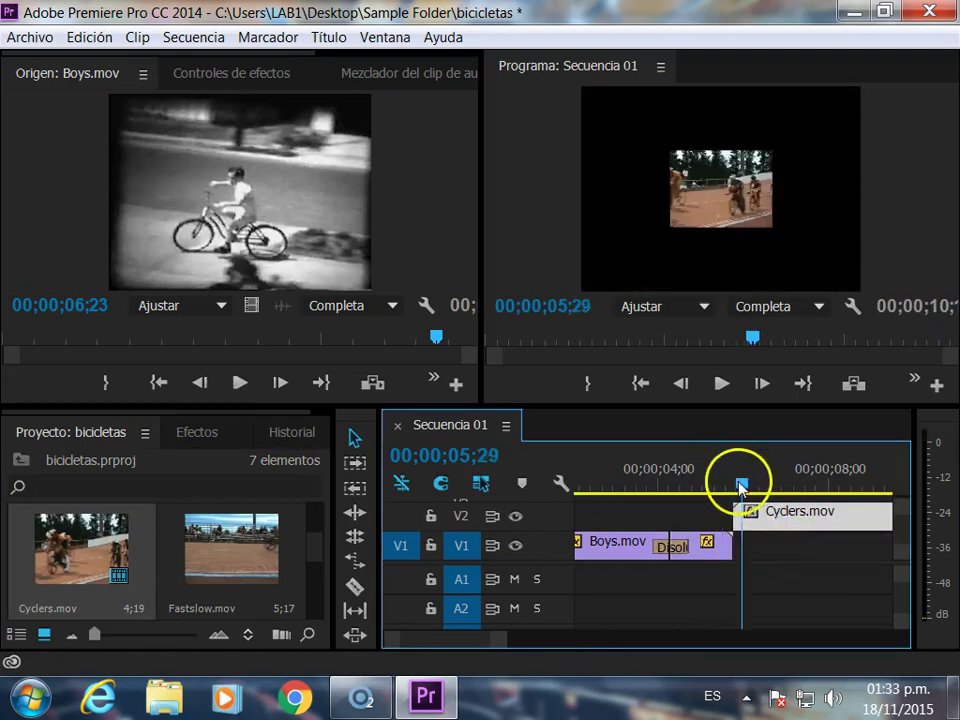
left_click(676, 193)
double_click(676, 193)
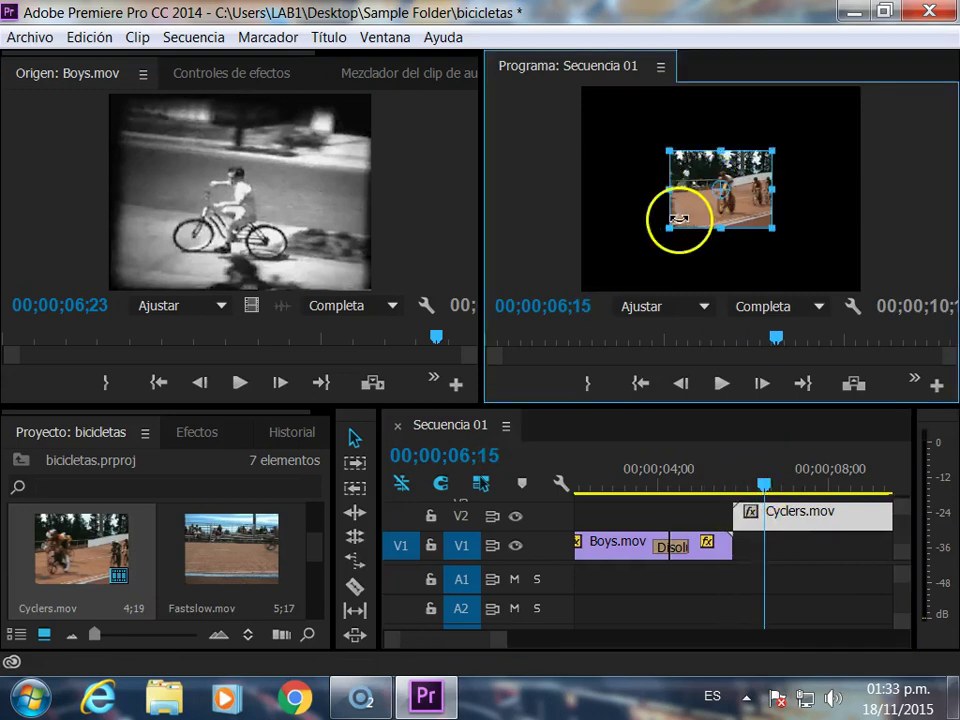
left_click_drag(666, 228, 580, 291)
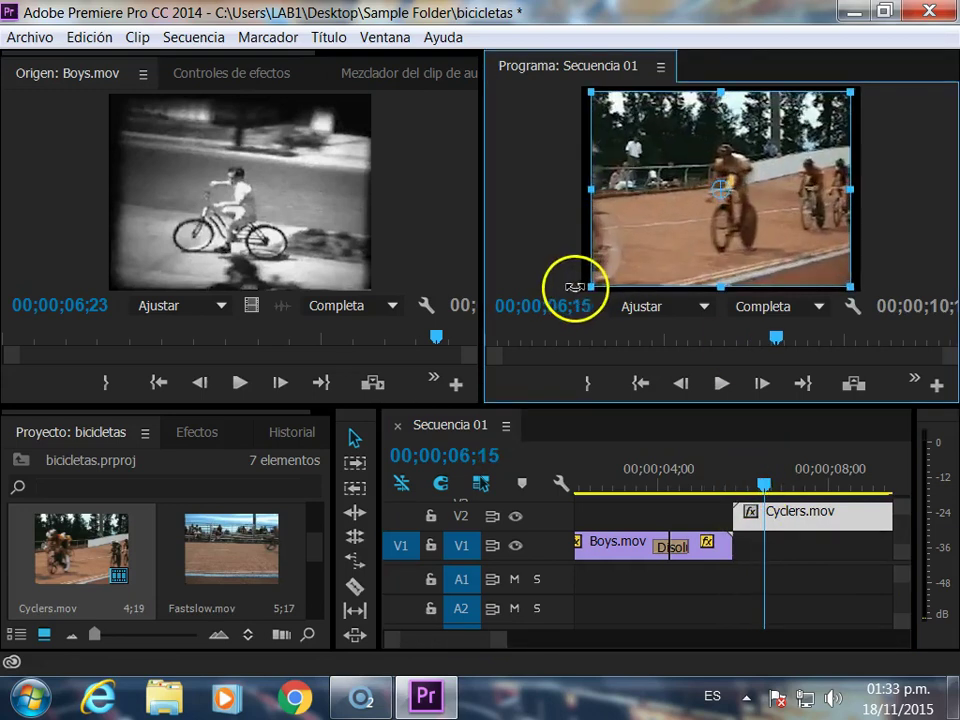
mouse_move(764, 494)
left_mouse_down()
mouse_move(894, 480)
mouse_move(803, 485)
mouse_move(666, 472)
mouse_move(801, 443)
left_mouse_up()
- Place Fastslow.mov on V2 right after Cyclers
left_click(225, 546)
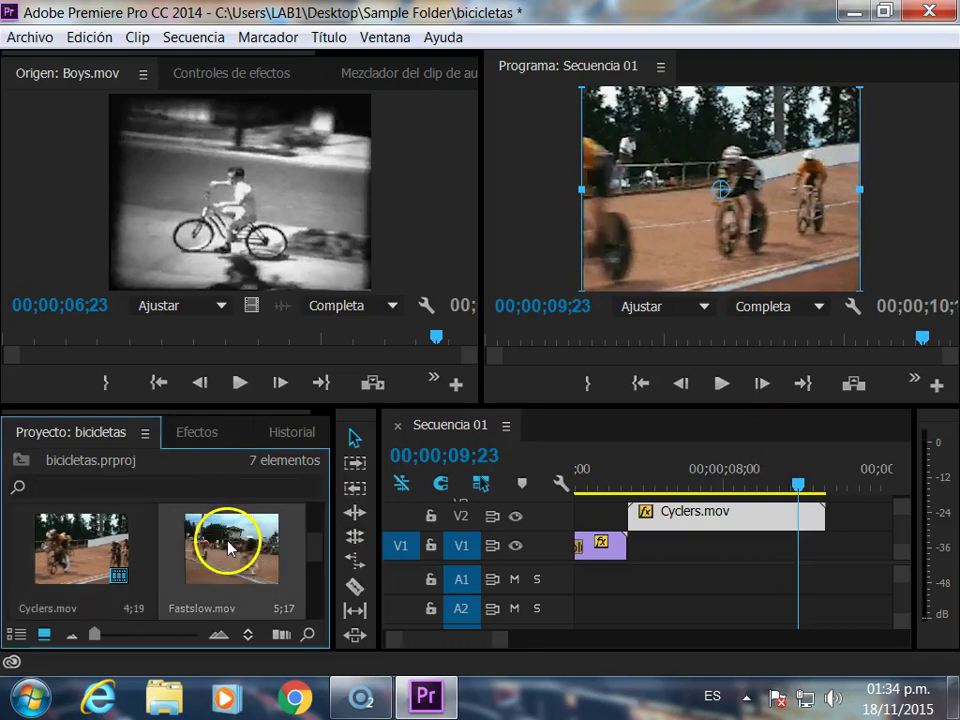
mouse_move(214, 546)
left_mouse_down()
mouse_move(615, 548)
mouse_move(826, 520)
left_mouse_up()
left_click_drag(806, 476, 880, 496)
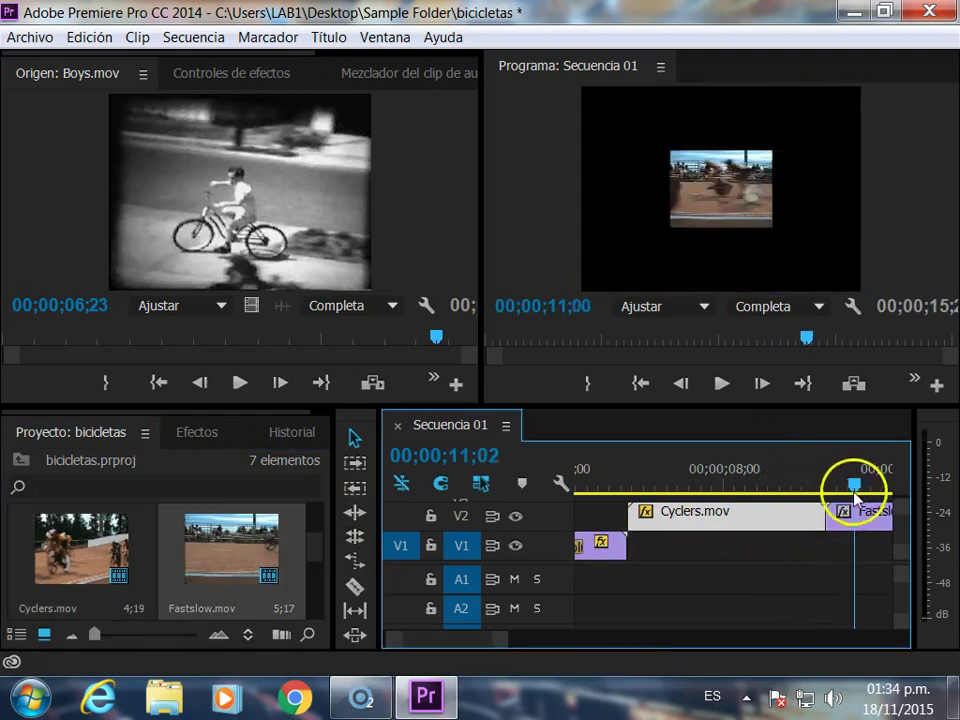
- Scale Fastslow up to fill the program frame and scrub from 12;26 toward its end
left_click(722, 210)
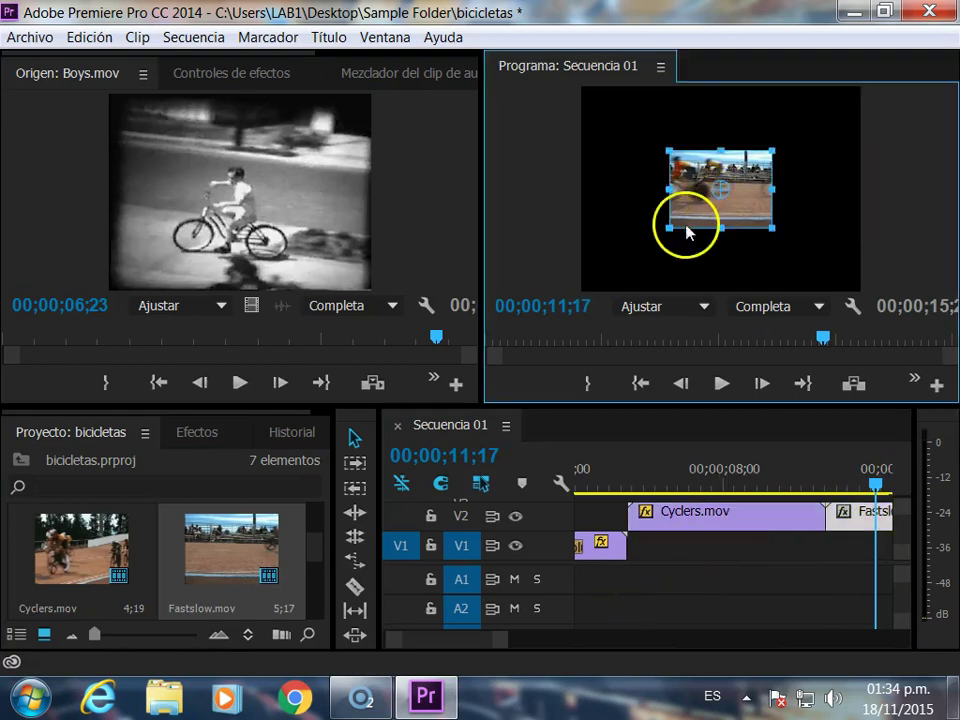
left_click_drag(668, 229, 579, 286)
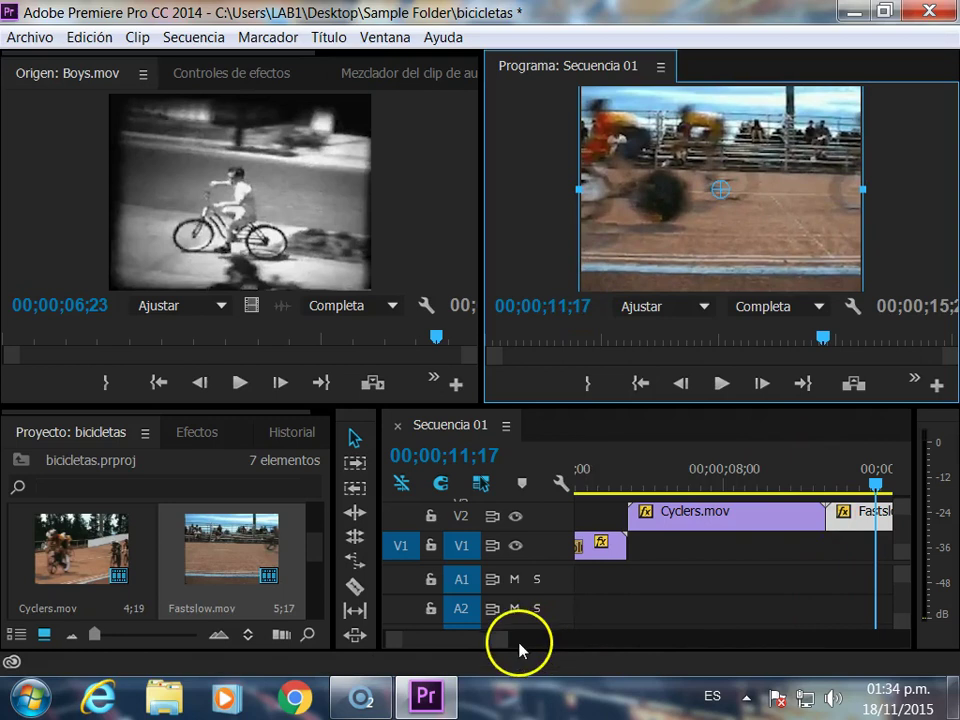
left_click_drag(505, 648, 542, 643)
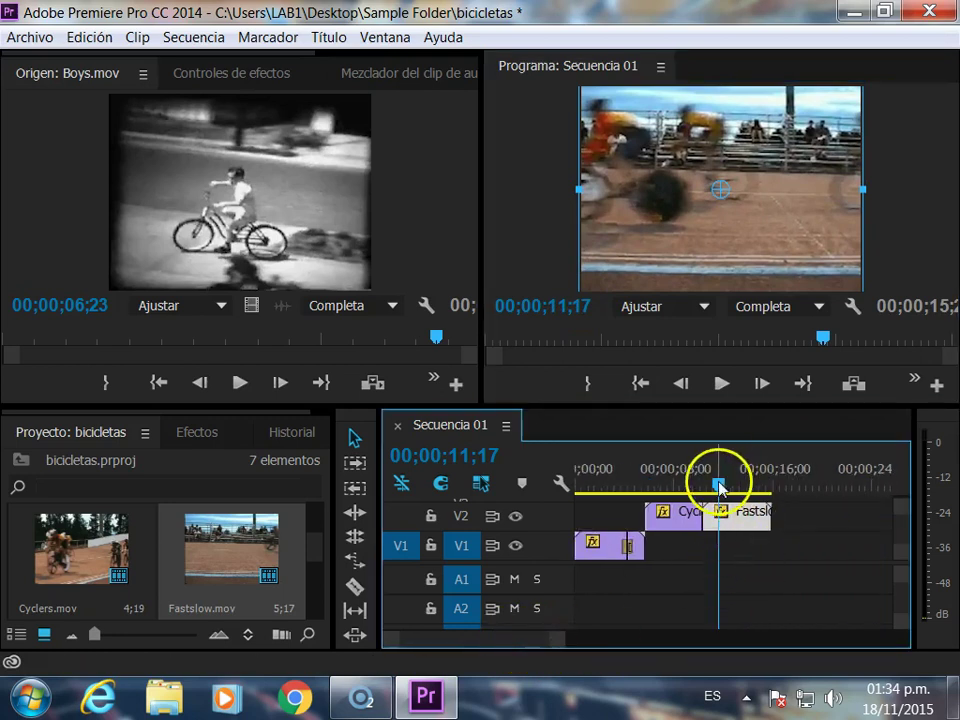
left_click(733, 488)
left_click_drag(733, 488, 758, 489)
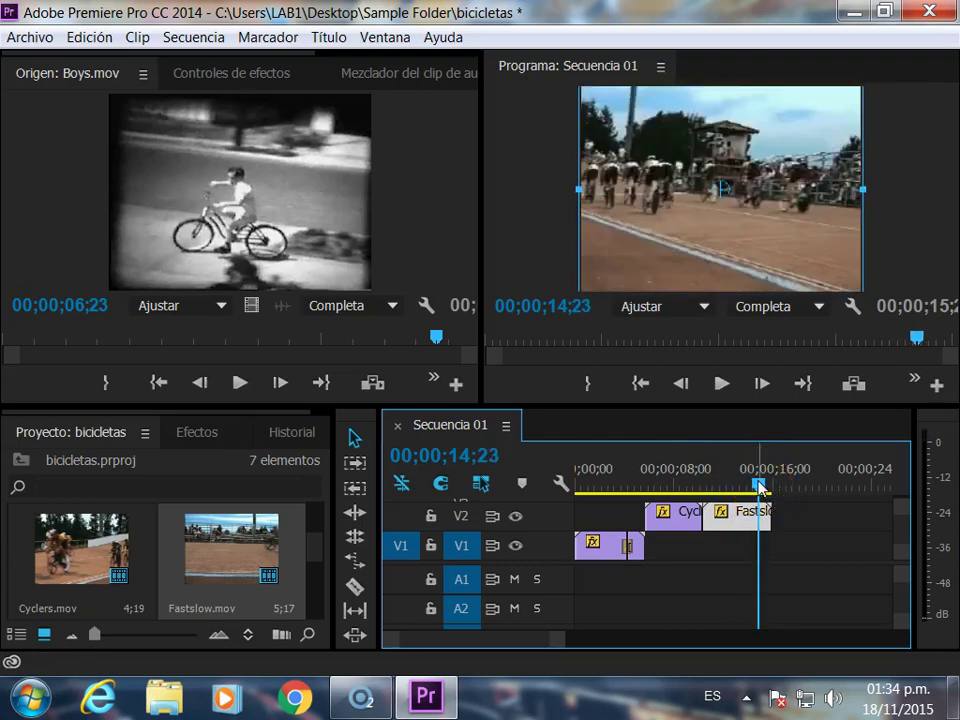
- Razor-cut Fastslow.mov at 14;24 and return to the Selection tool
key("Right")
key("c")
left_click(761, 520)
key("v")
- Set the Fastslow tail piece's speed to 50% and play it back
left_click(764, 522)
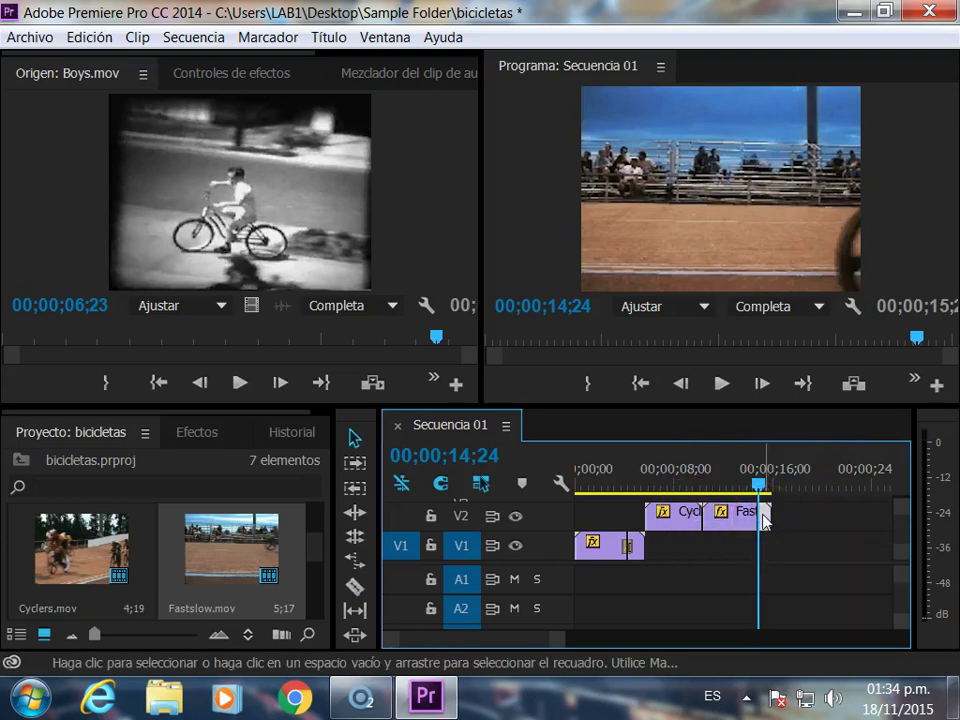
right_click(764, 522)
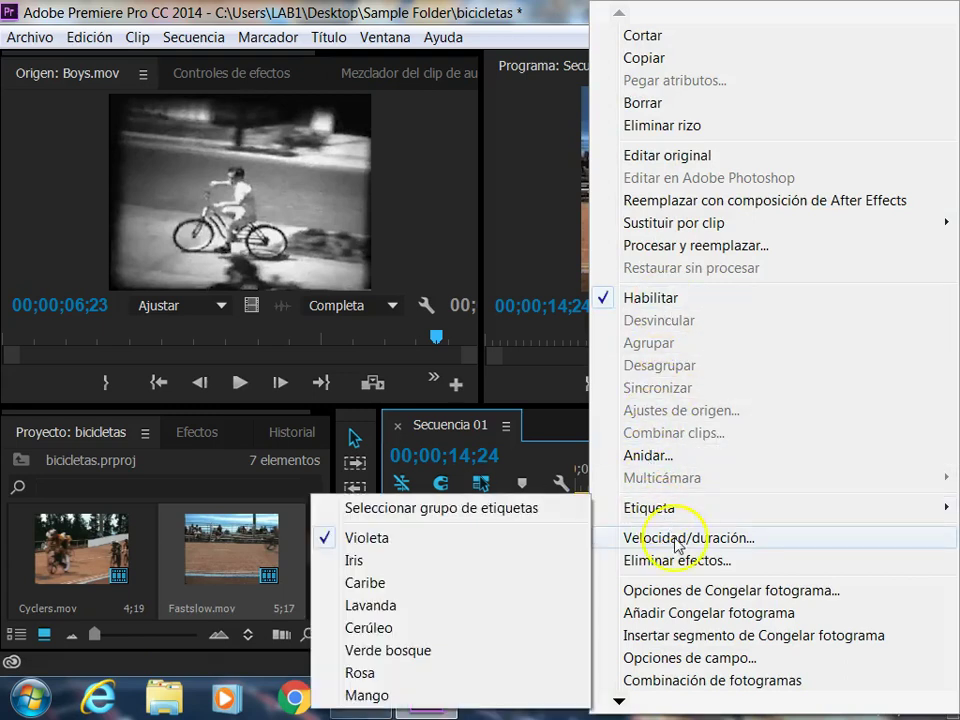
left_click(705, 549)
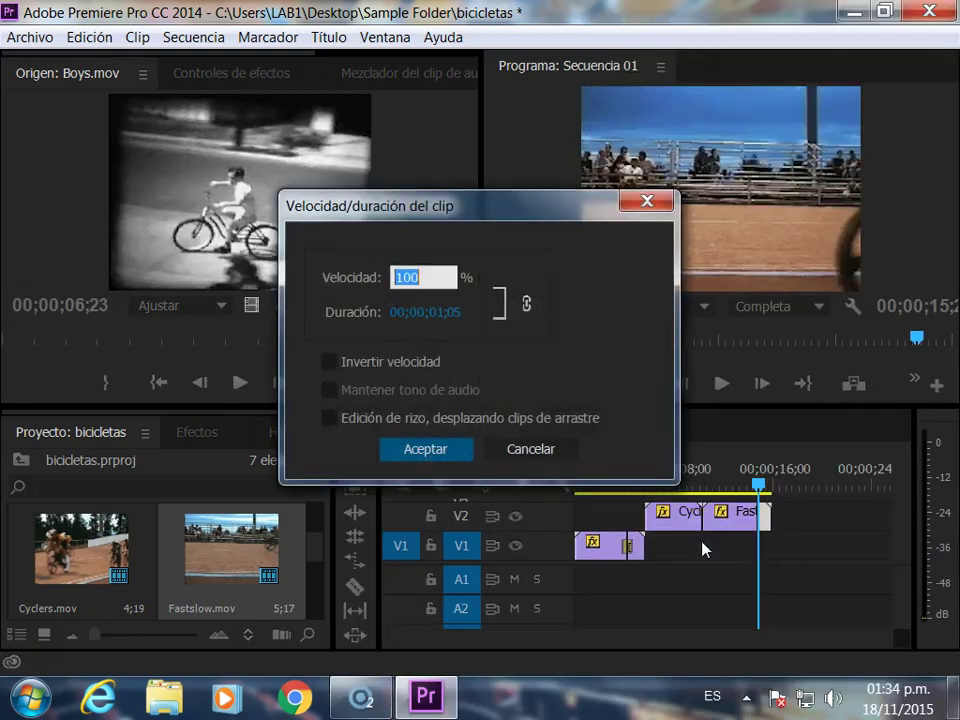
left_click_drag(426, 278, 374, 277)
type("50")
key("Return")
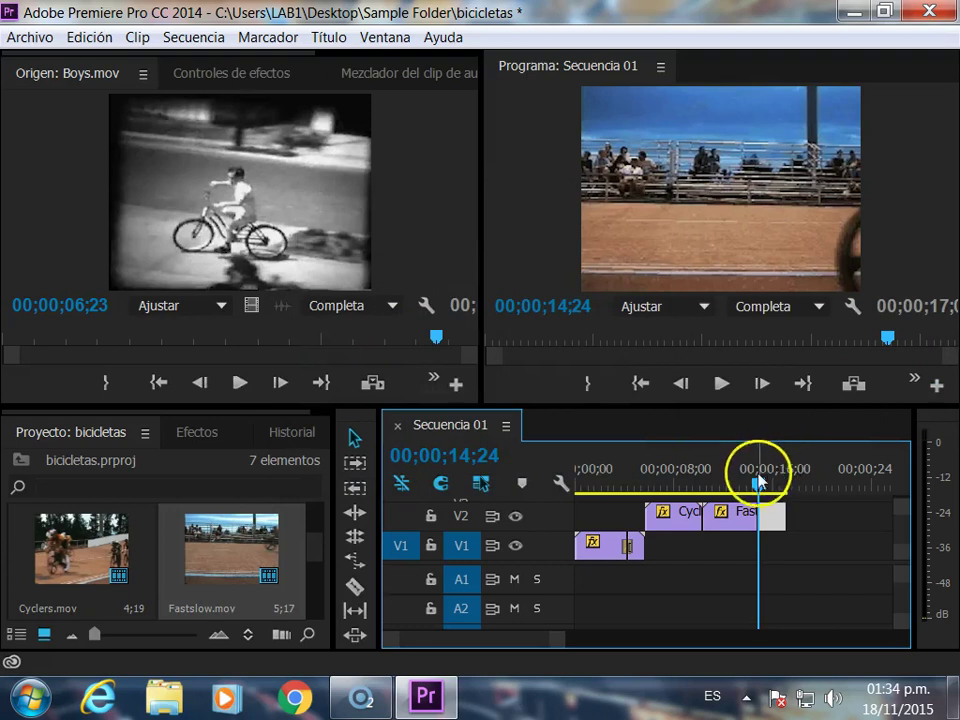
key("space")
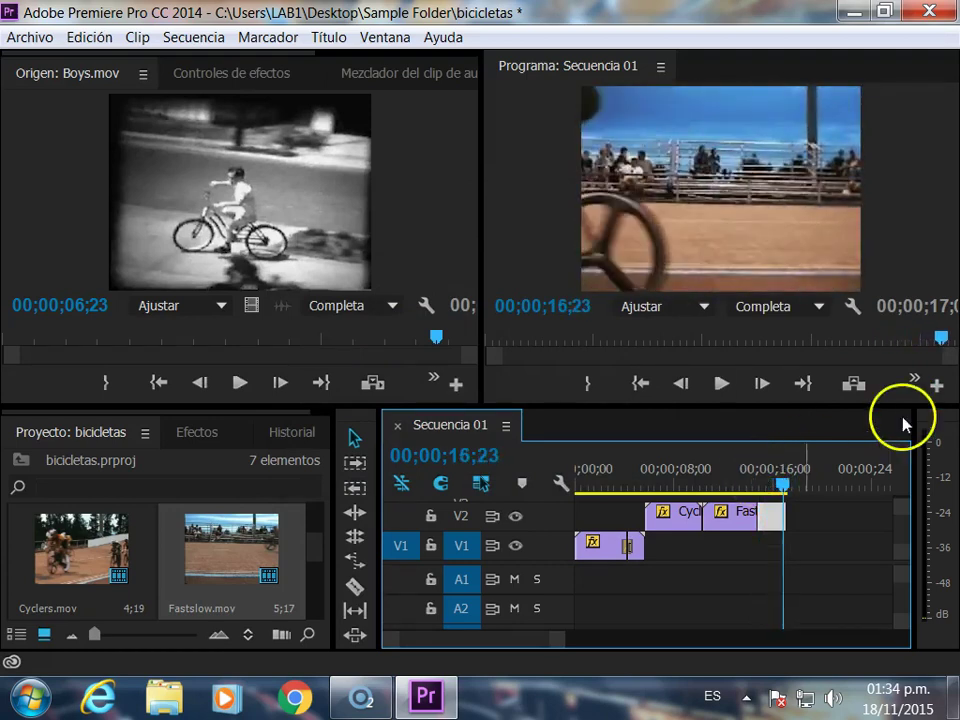
- Change the tail piece's speed to 200% and review it
right_click(775, 516)
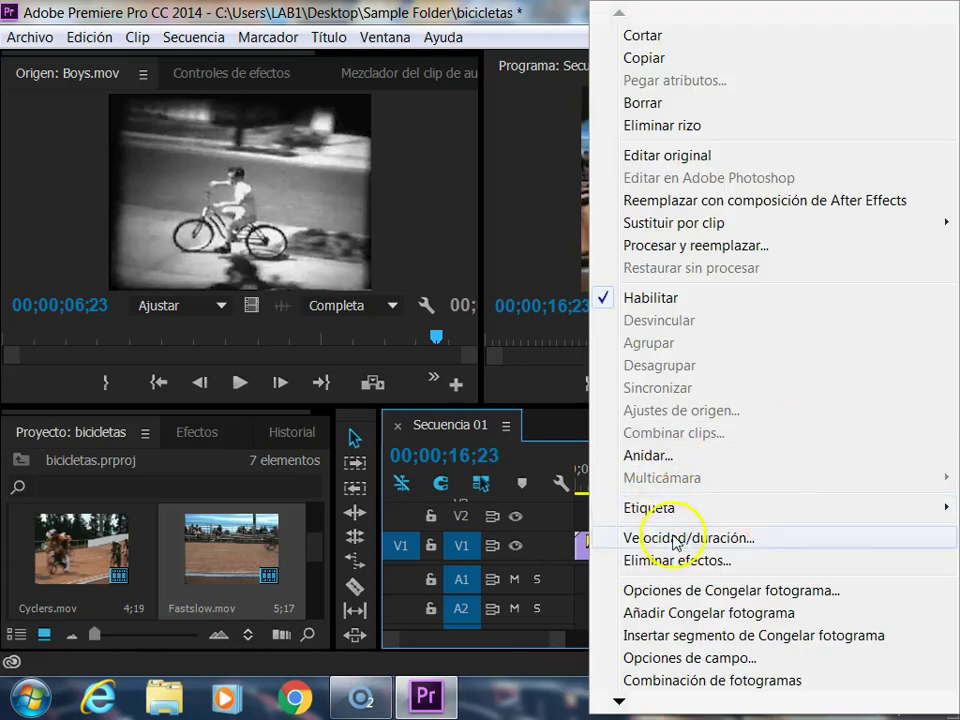
left_click(676, 541)
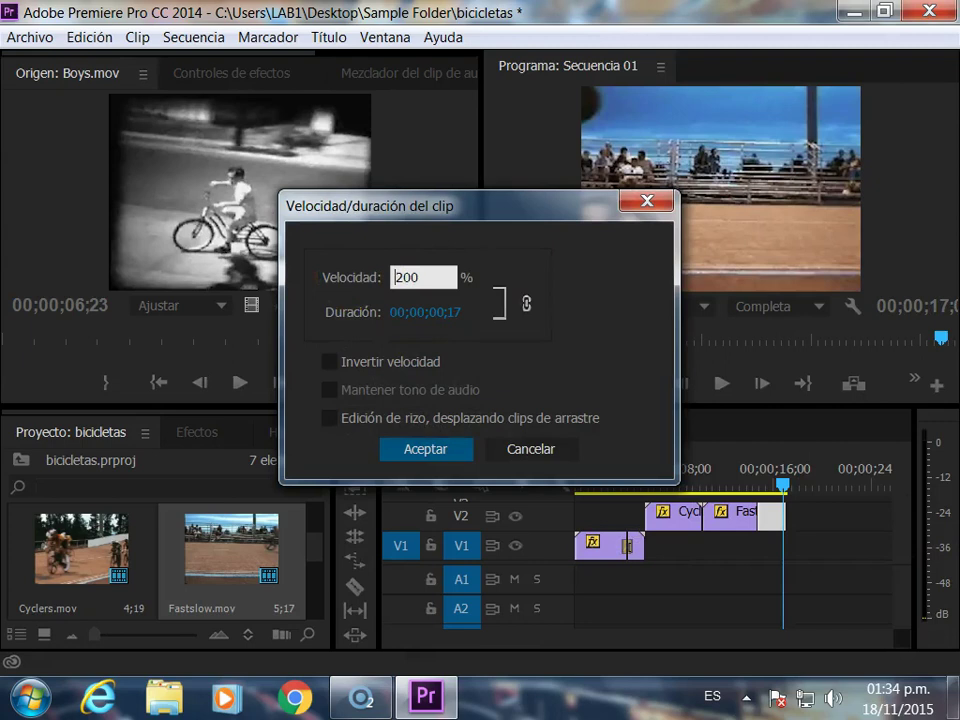
key("Return")
mouse_move(783, 485)
left_mouse_down()
mouse_move(754, 489)
mouse_move(766, 486)
left_mouse_up()
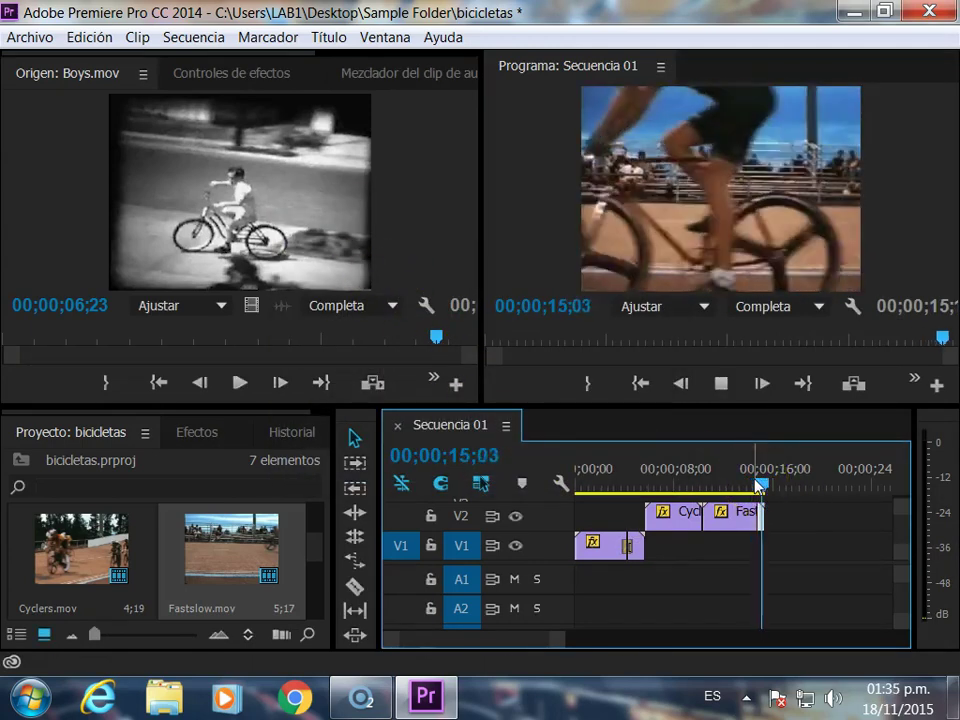
- Place Finale.mov on V2 right after Fastslow
left_click(758, 399)
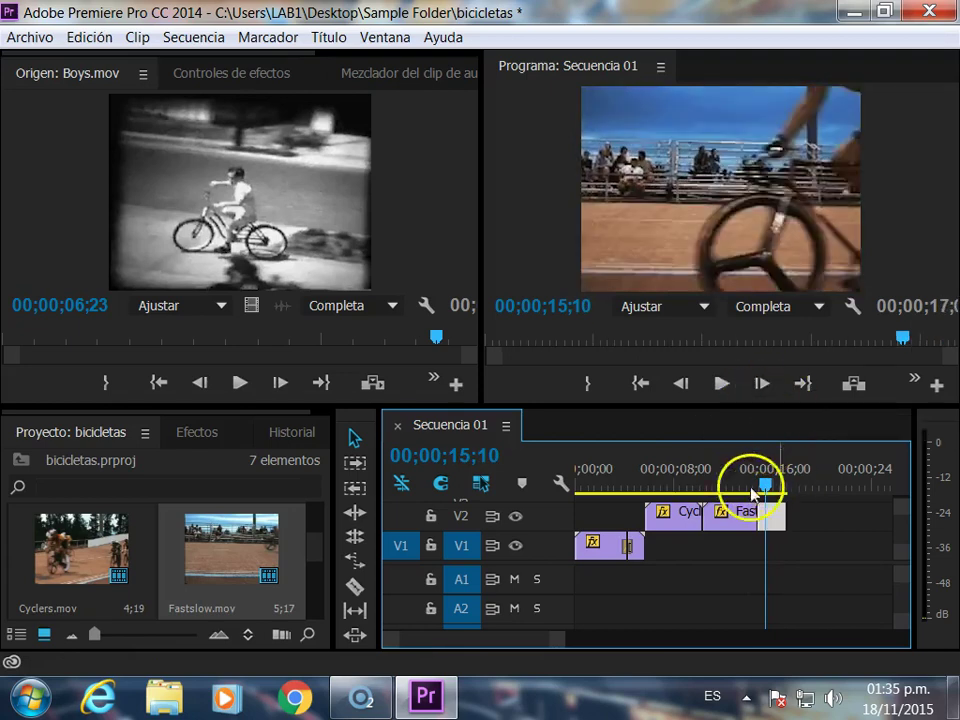
scroll(212, 575, "down", 2)
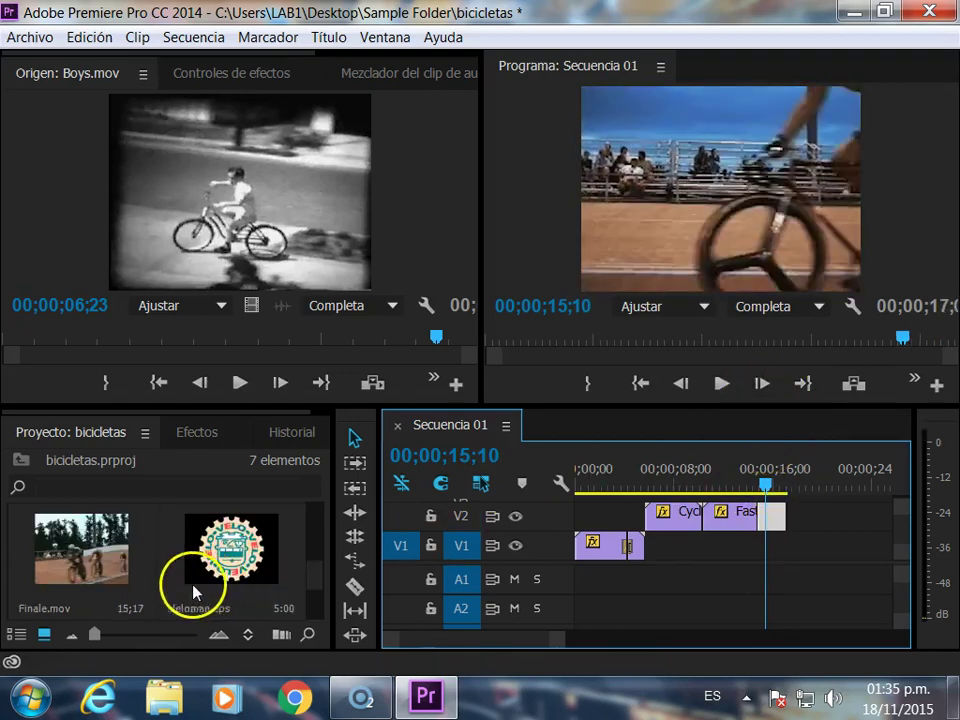
left_click(86, 558)
mouse_move(76, 548)
left_mouse_down()
mouse_move(797, 518)
mouse_move(819, 487)
left_mouse_up()
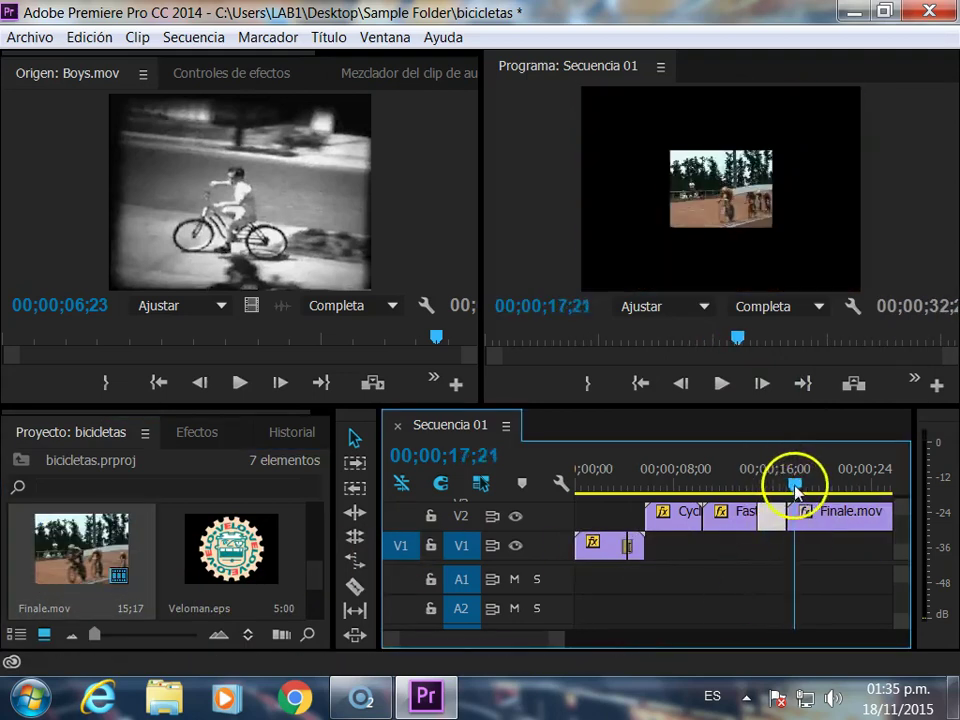
- Scale Finale up to fill the program frame and park the playhead at 19;02
left_click(733, 203)
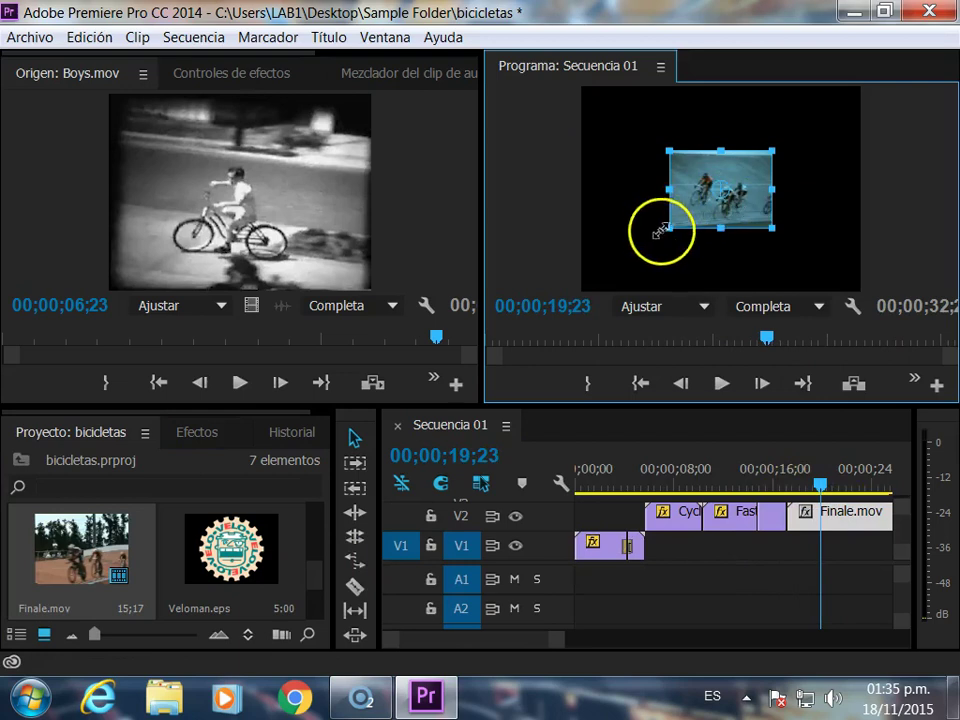
left_click_drag(670, 226, 591, 299)
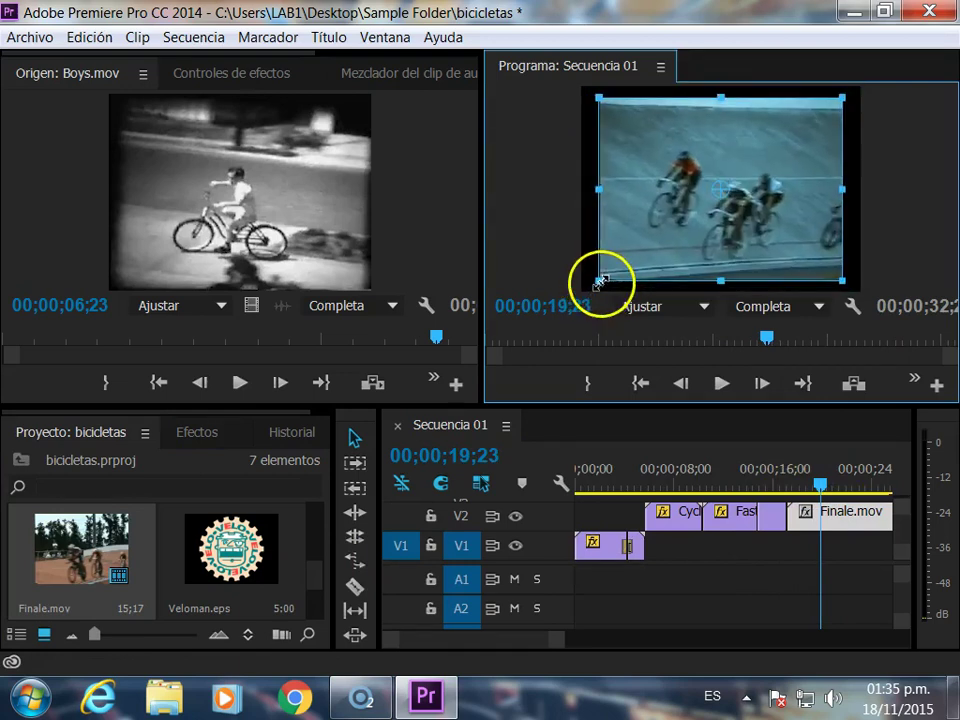
mouse_move(819, 486)
left_mouse_down()
mouse_move(808, 486)
mouse_move(824, 479)
left_mouse_up()
key("Left")
key("Right")
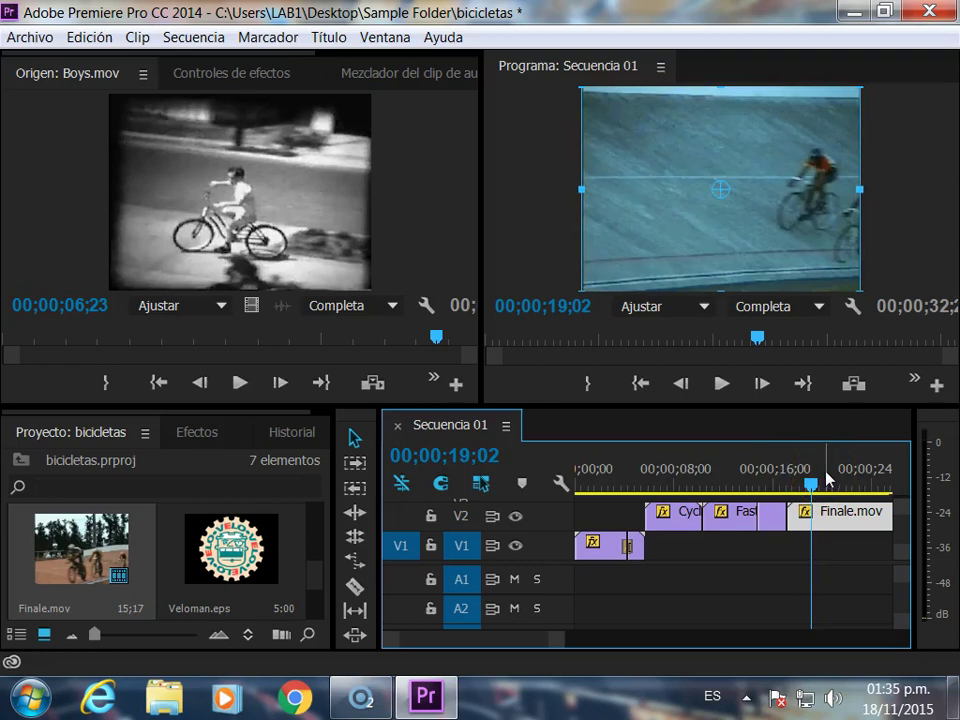
- Razor-cut the Finale clip at 19;02 and near 21;05, then return to Selection at 20;04
key("c")
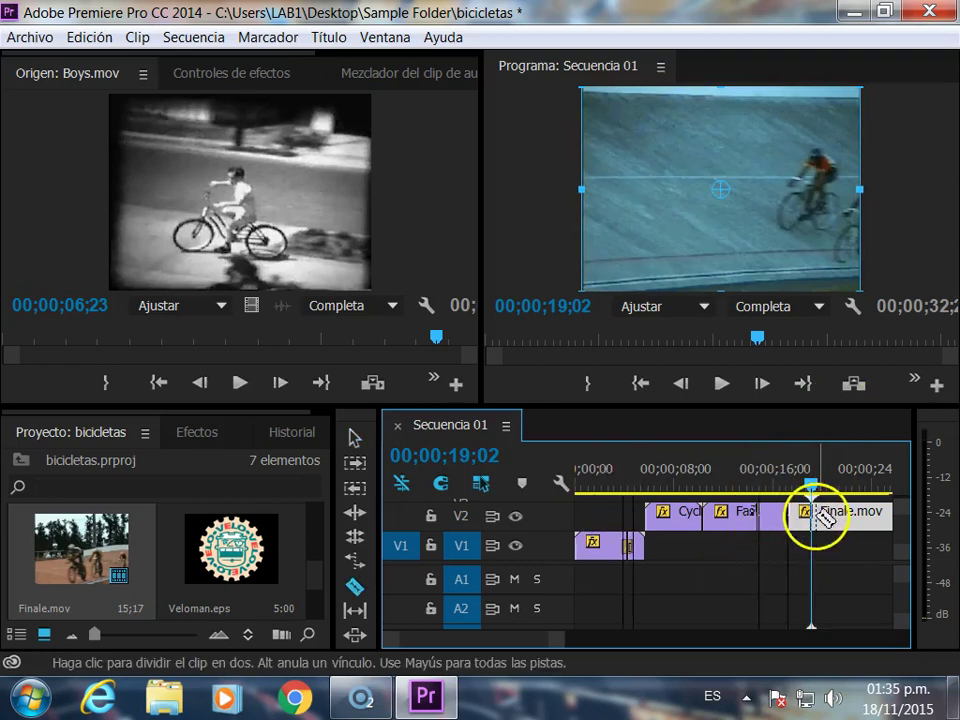
left_click(820, 512)
left_click(843, 488)
left_click_drag(845, 492, 842, 495)
left_click(845, 515)
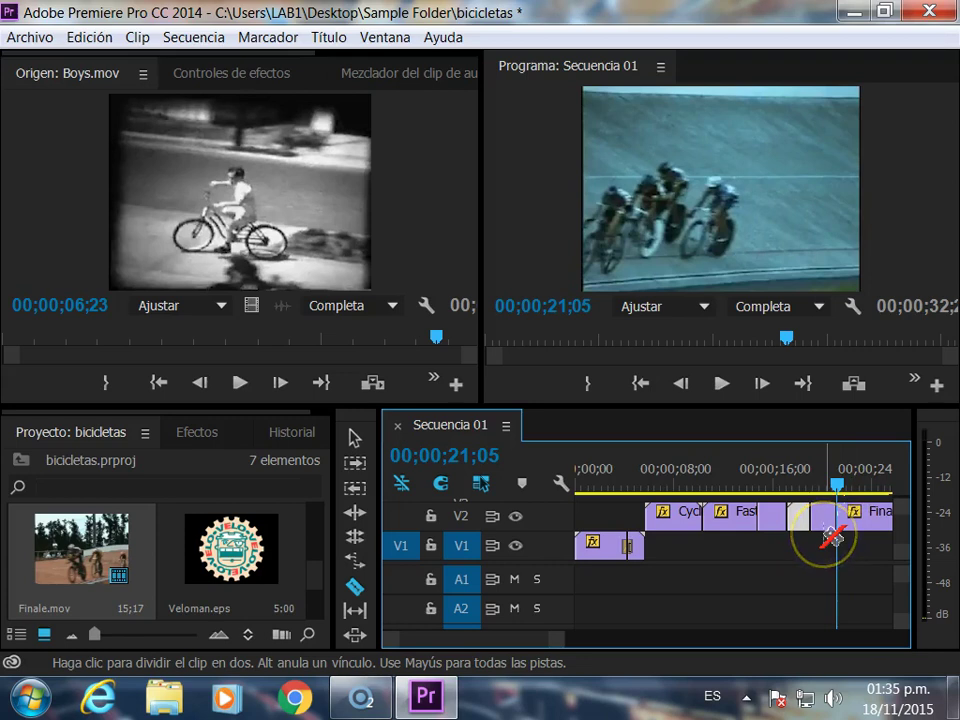
key("v")
left_click_drag(836, 486, 824, 489)
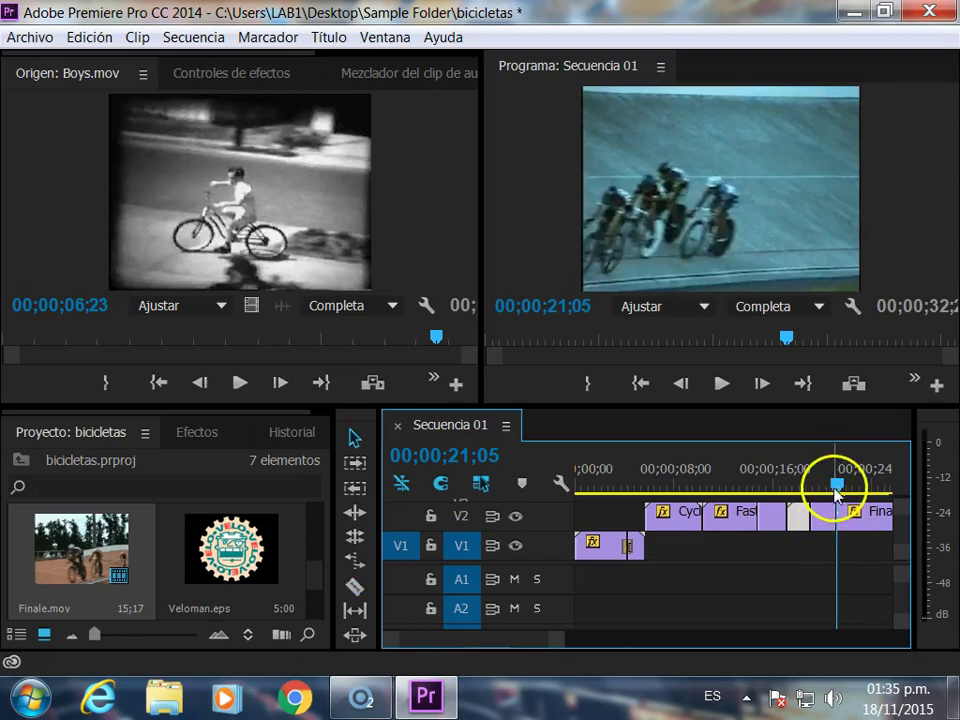
- Find Corrector de color RGB among the colour correction video effects and apply it to the Finale clip
left_click(200, 431)
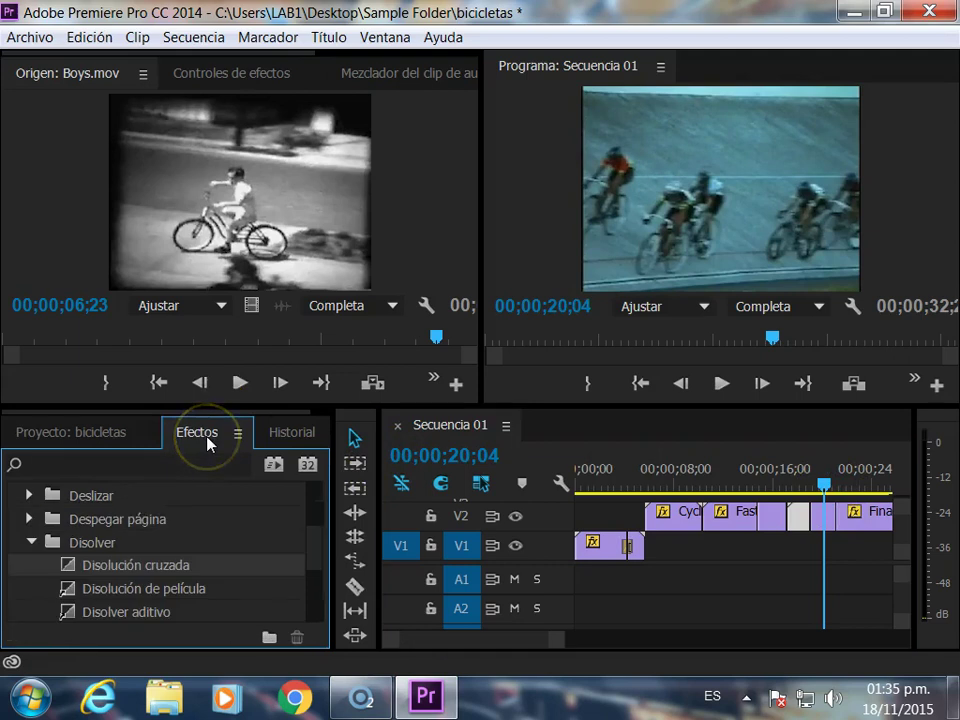
left_click(33, 541)
scroll(35, 538, "up", 2)
left_click(18, 519)
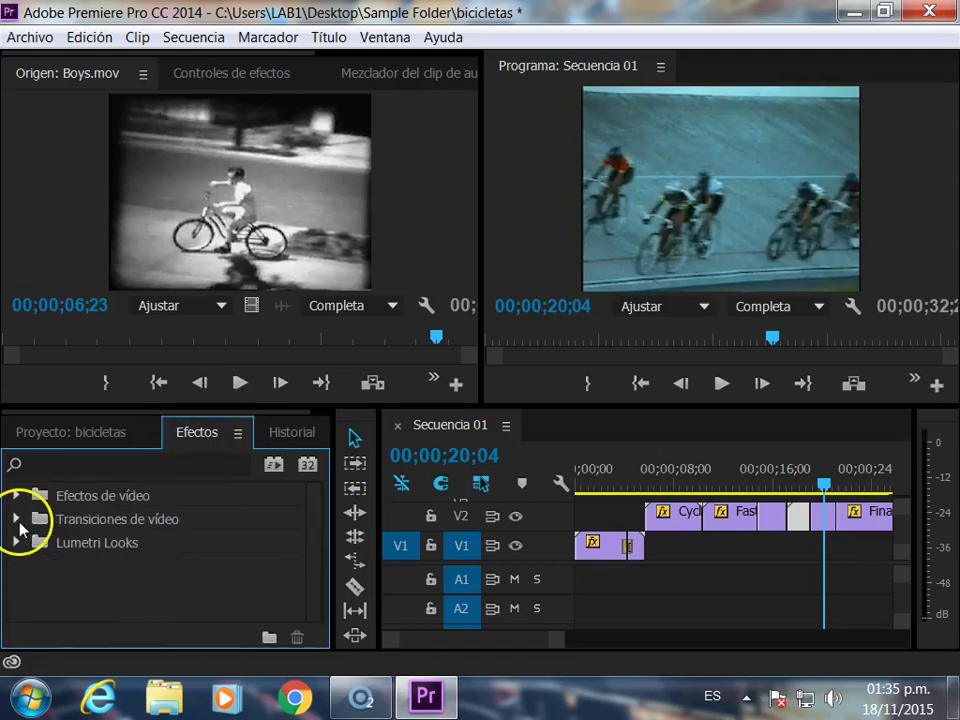
scroll(20, 530, "up", 1)
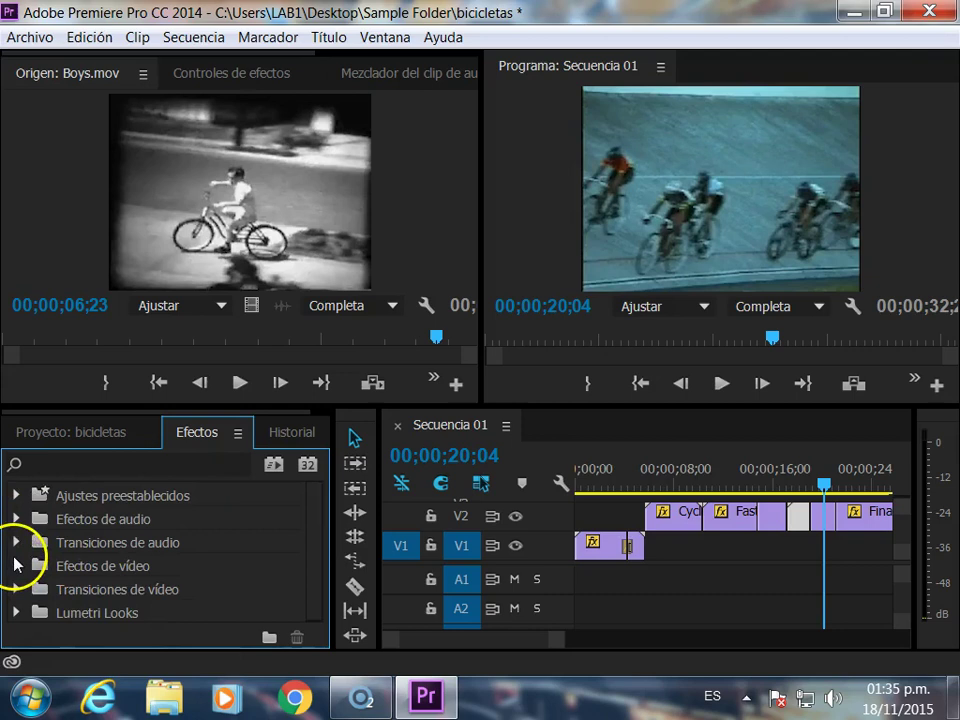
left_click(16, 566)
scroll(213, 599, "down", 1)
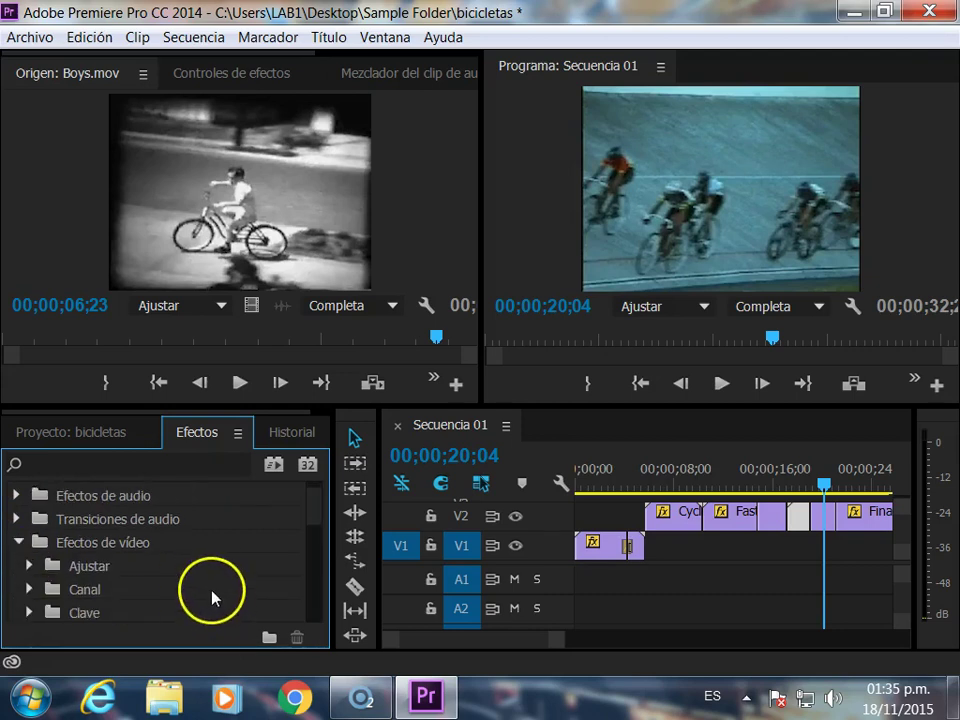
scroll(212, 596, "down", 1)
scroll(212, 594, "down", 1)
scroll(212, 592, "down", 1)
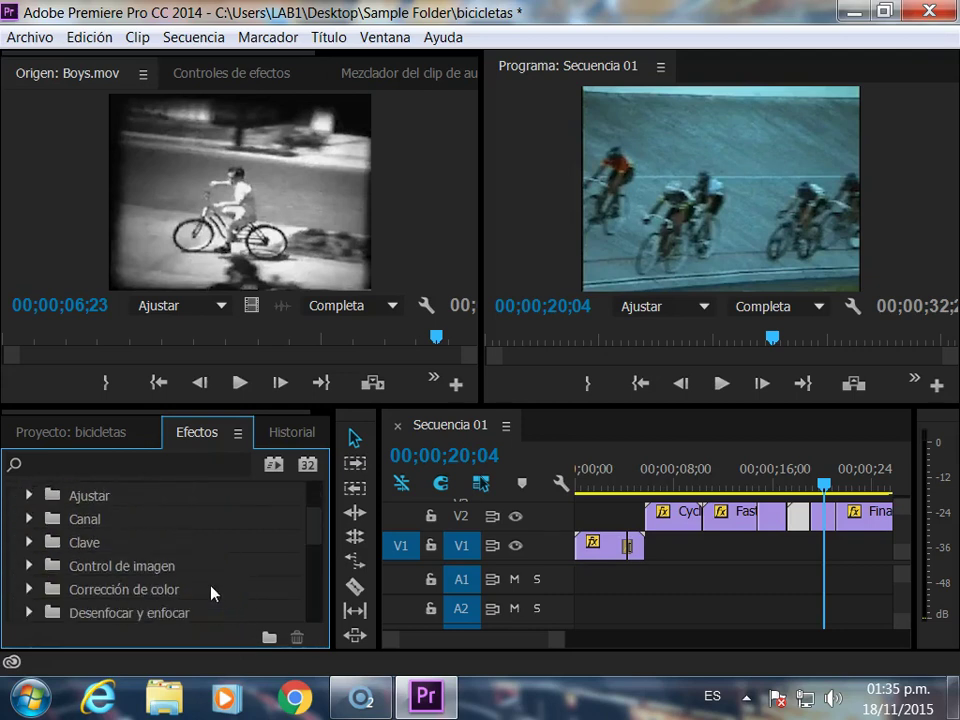
scroll(212, 592, "down", 1)
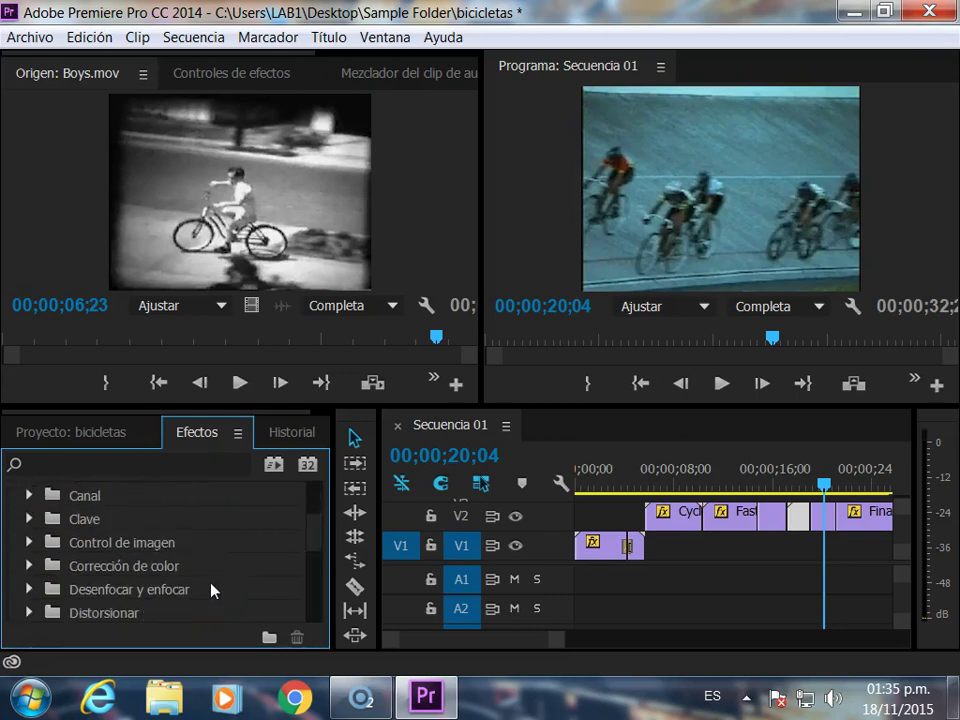
left_click(28, 566)
scroll(213, 598, "down", 3)
scroll(213, 598, "down", 2)
scroll(213, 598, "down", 2)
scroll(213, 598, "down", 2)
scroll(214, 597, "down", 1)
scroll(213, 596, "down", 1)
scroll(213, 596, "down", 1)
scroll(213, 596, "down", 2)
scroll(213, 596, "down", 2)
scroll(213, 596, "down", 1)
scroll(213, 596, "up", 1)
scroll(213, 595, "up", 2)
scroll(213, 594, "up", 1)
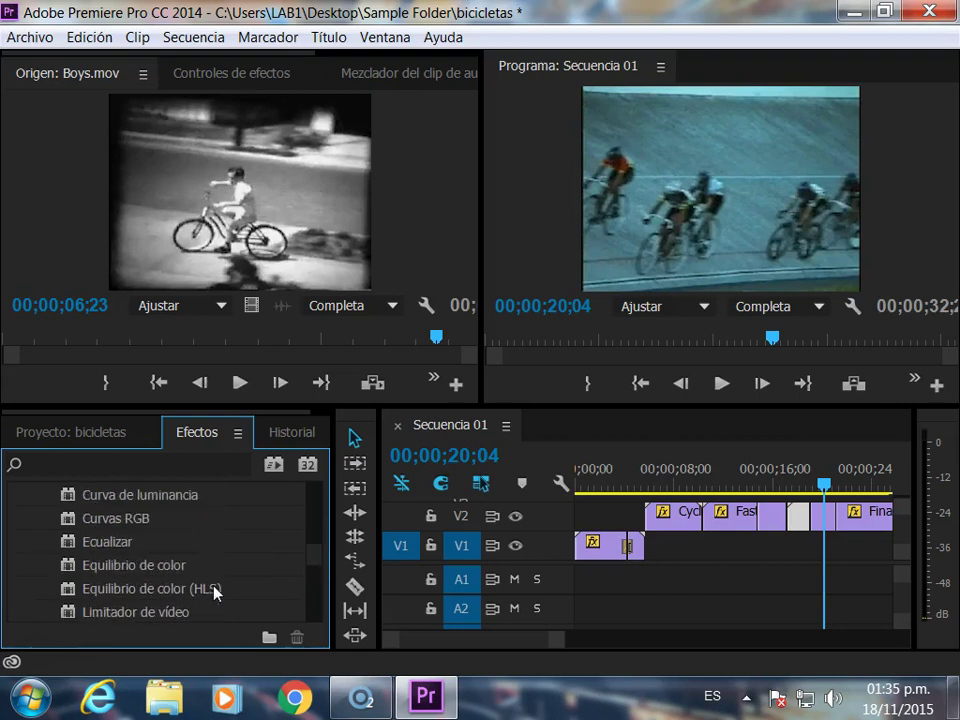
scroll(213, 593, "up", 2)
scroll(213, 593, "up", 1)
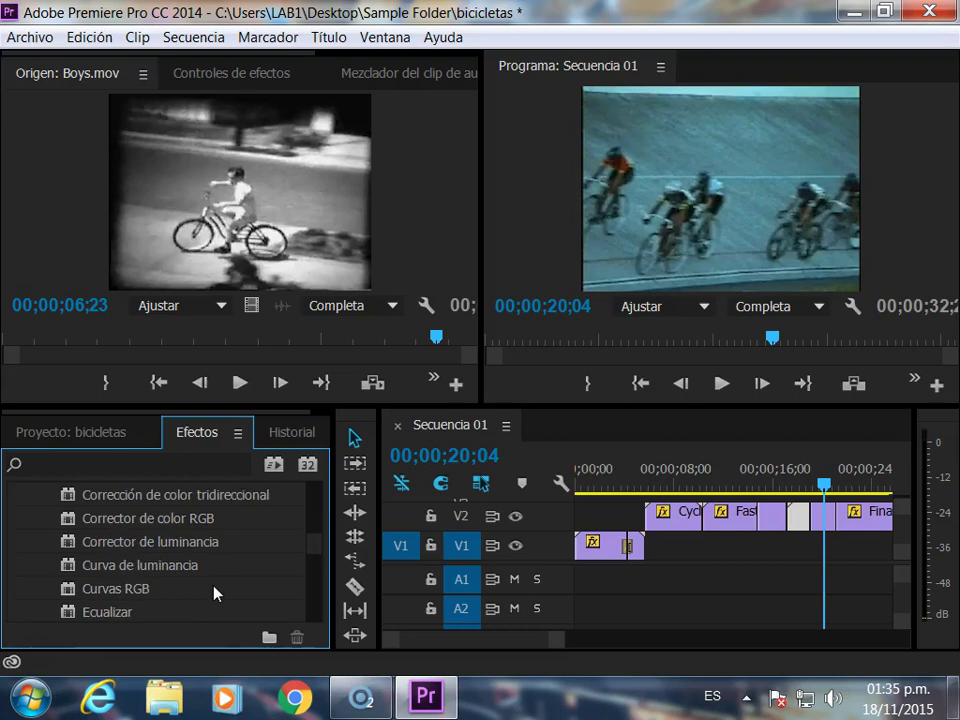
scroll(213, 593, "up", 1)
left_click(90, 545)
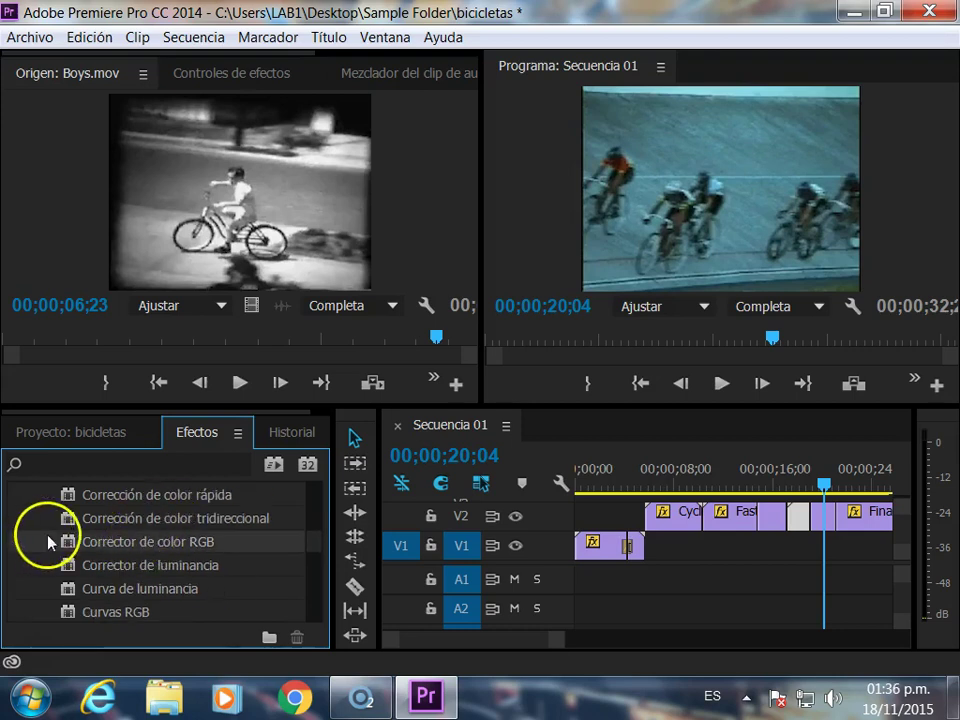
mouse_move(68, 545)
left_mouse_down()
mouse_move(818, 497)
mouse_move(796, 482)
left_mouse_up()
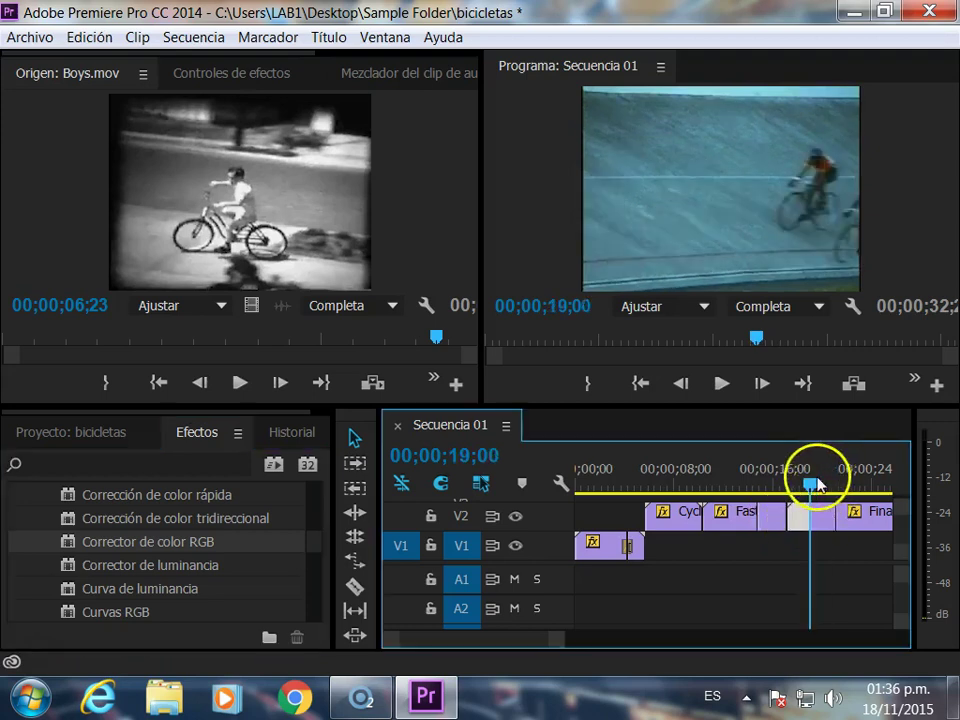
- Preview the clip's tonal range via the corrector's Salida mode in Controles de efectos
left_click(228, 78)
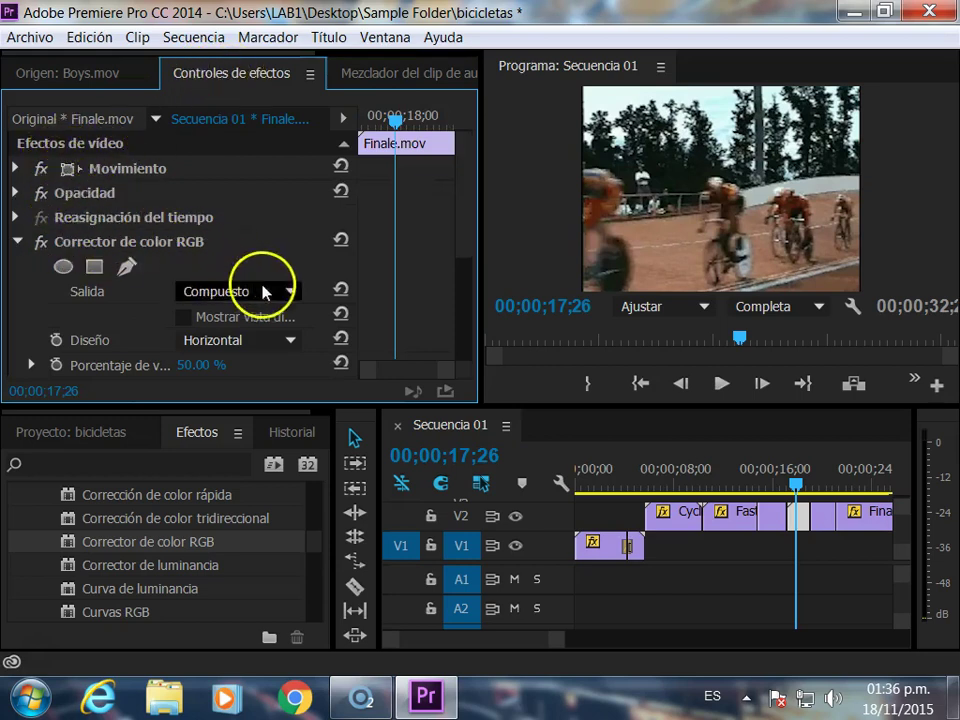
left_click(290, 291)
left_click(240, 330)
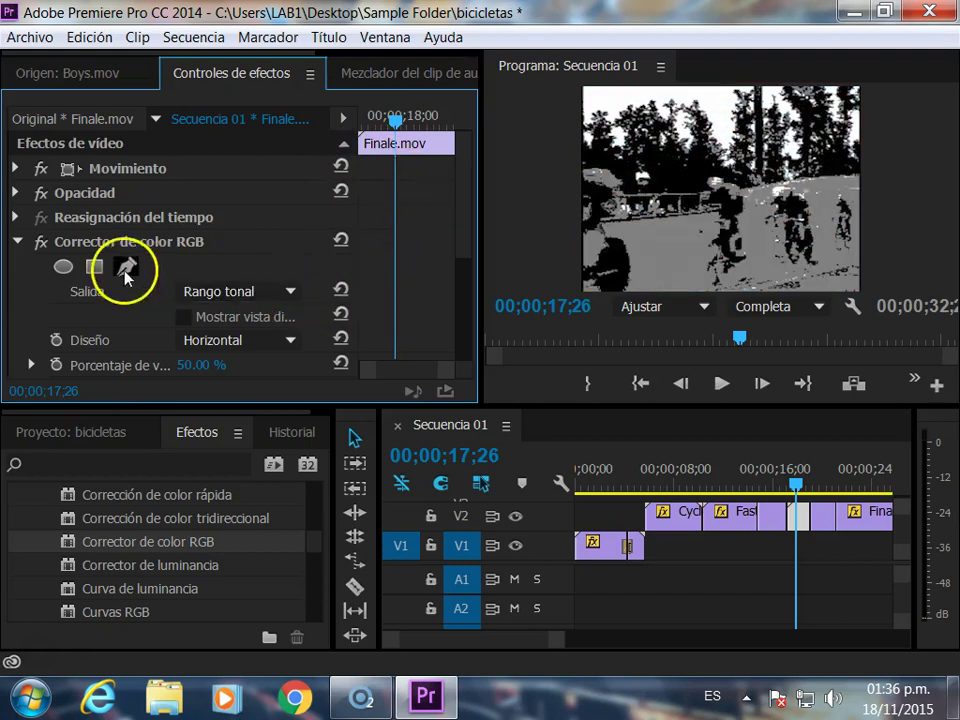
scroll(247, 278, "down", 1)
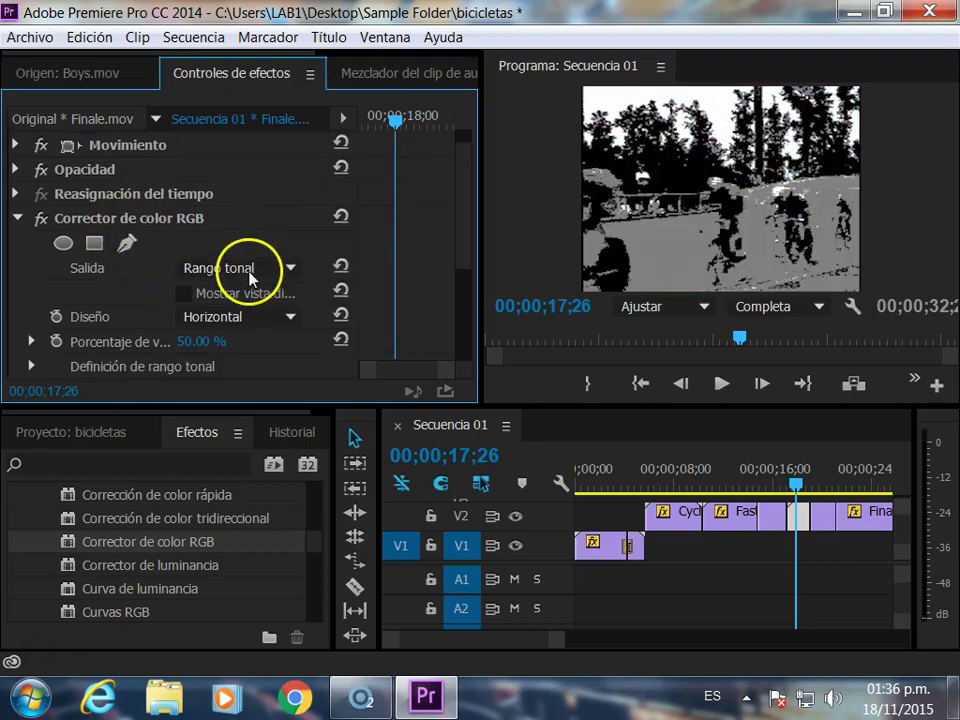
scroll(253, 363, "down", 1)
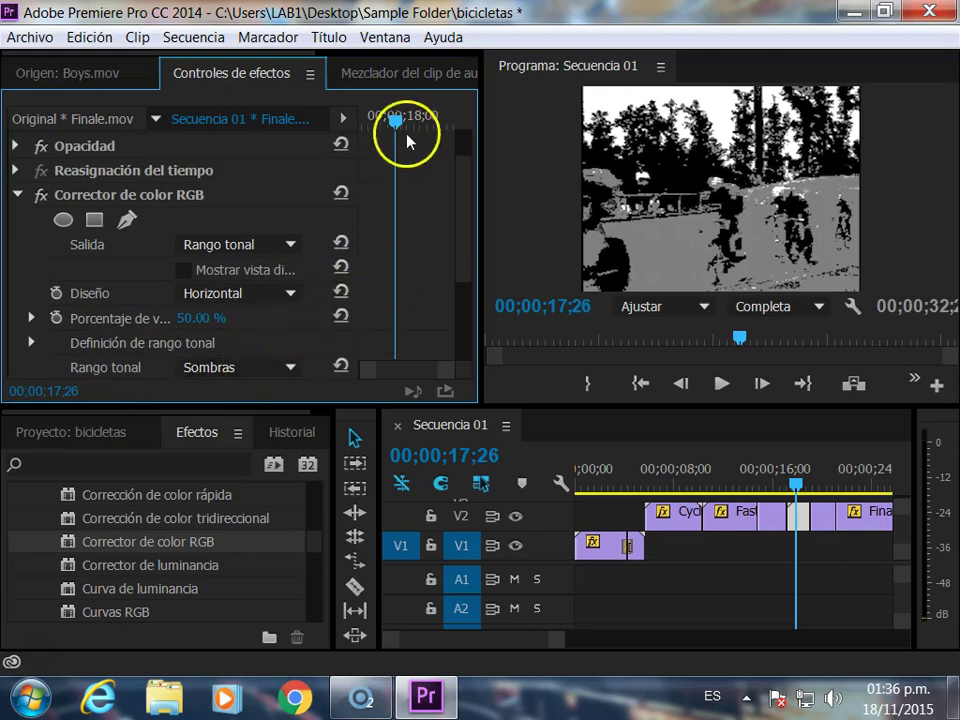
scroll(375, 317, "down", 4)
left_click_drag(463, 180, 465, 242)
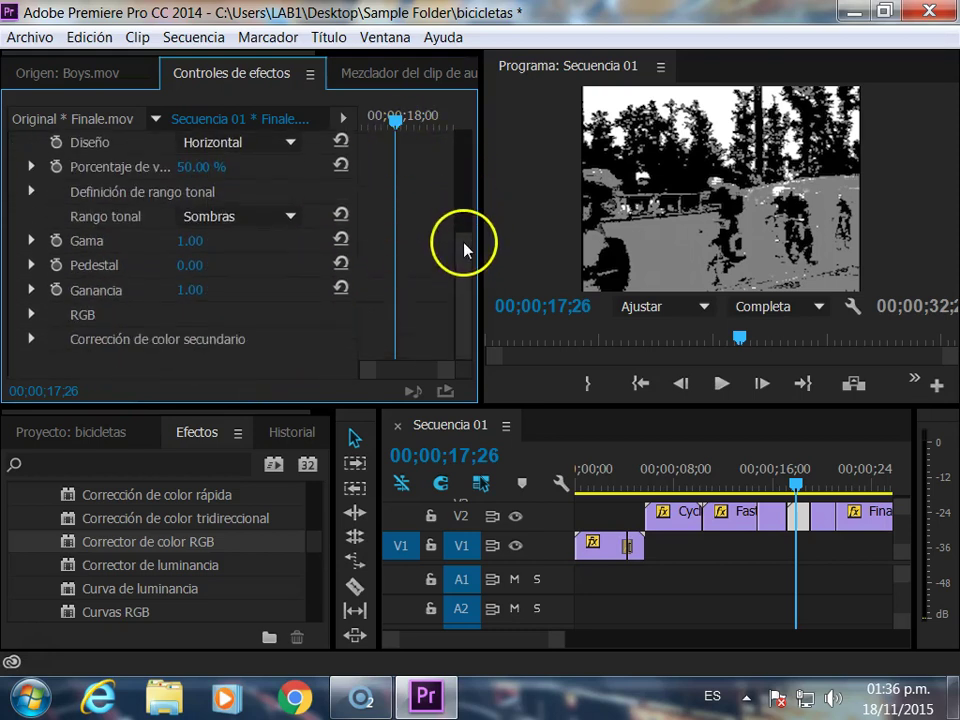
- Expand the corrector's RGB channel settings and change the Salida preview mode
left_click(33, 314)
scroll(465, 242, "down", 3)
scroll(460, 250, "down", 1)
scroll(440, 200, "up", 2)
scroll(420, 173, "up", 2)
scroll(418, 174, "up", 1)
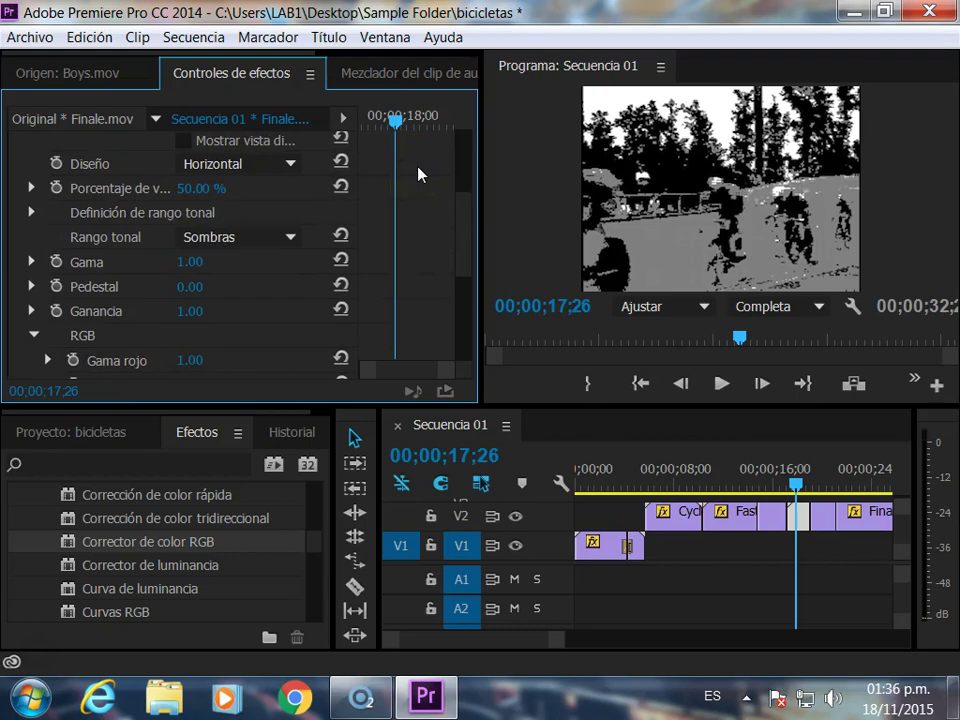
left_click(273, 138)
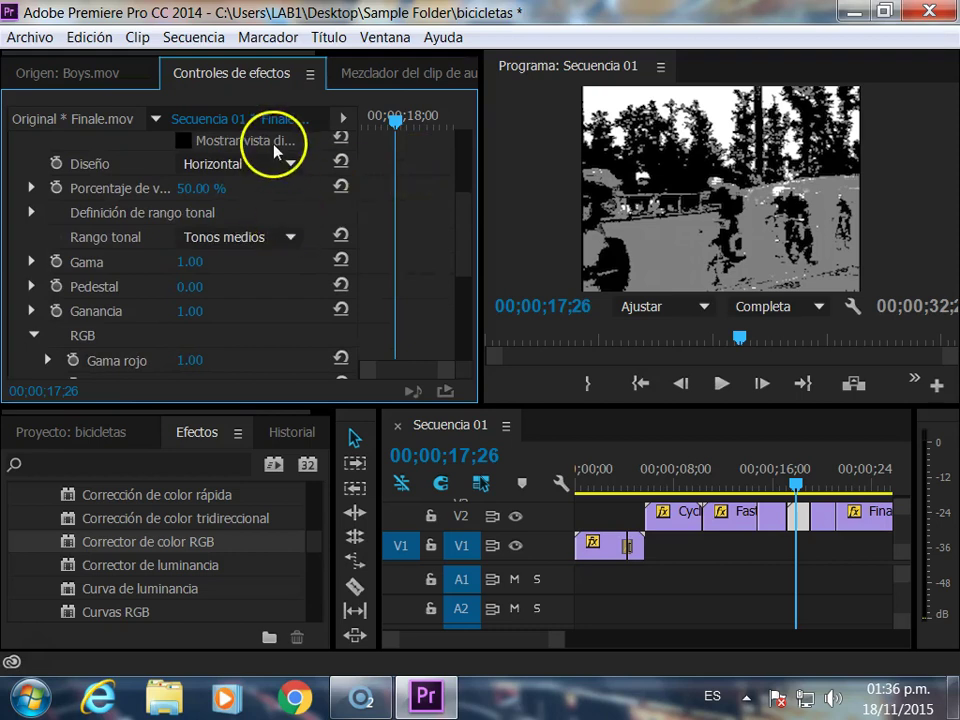
- Raise Gama rojo to 1.13 and move on to the next clip around 20;10
scroll(275, 138, "down", 1)
scroll(275, 138, "up", 1)
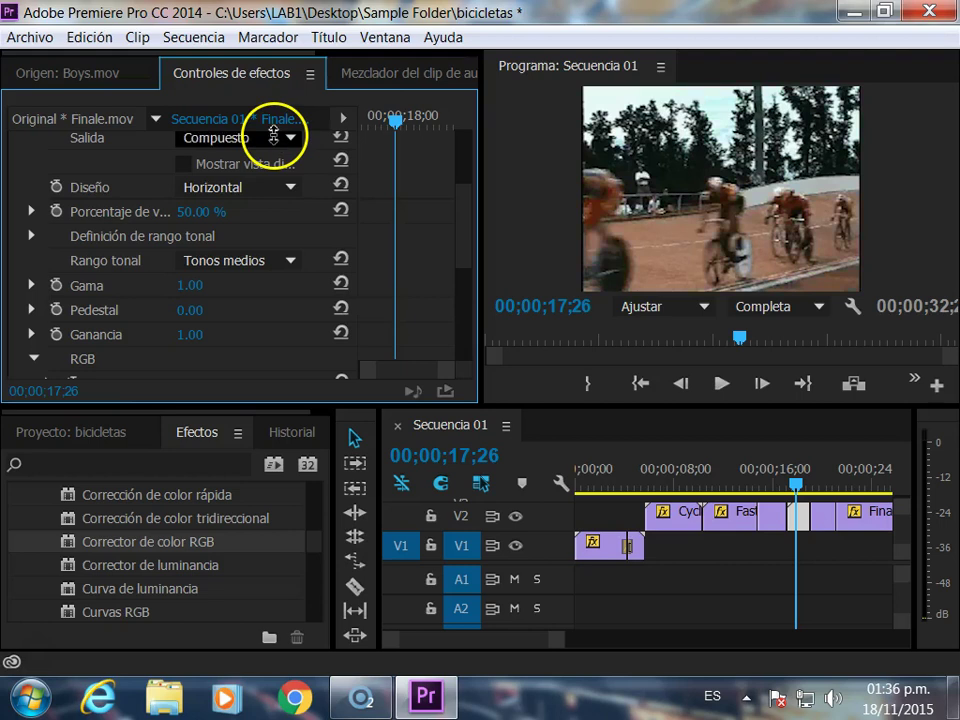
mouse_move(463, 200)
left_mouse_down()
mouse_move(459, 290)
mouse_move(459, 250)
left_mouse_up()
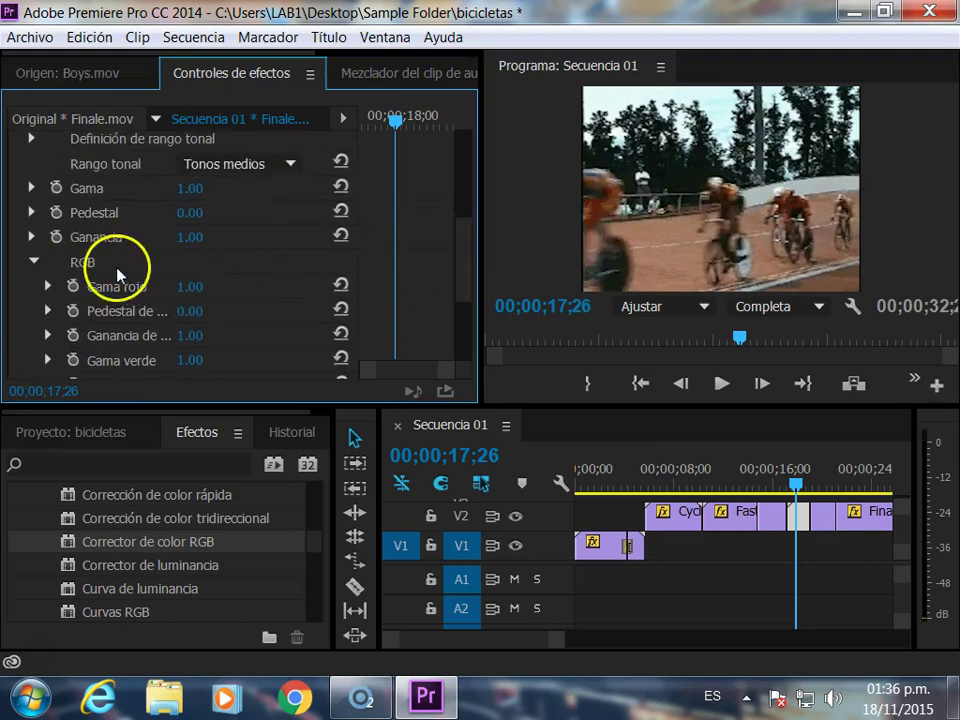
left_click_drag(189, 287, 207, 290)
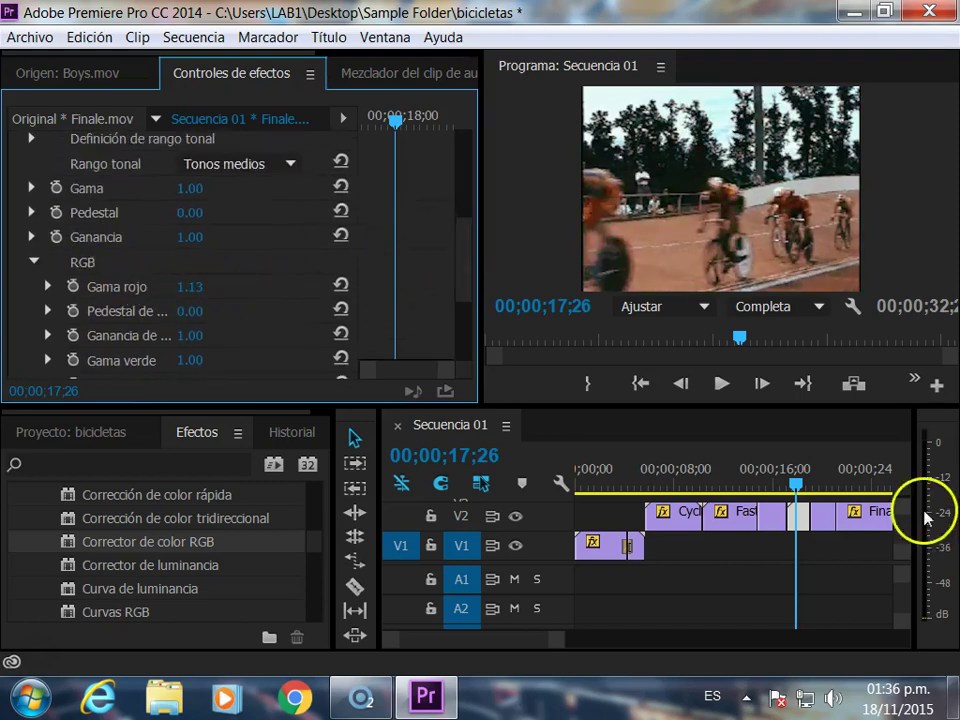
mouse_move(795, 480)
left_mouse_down()
mouse_move(817, 497)
mouse_move(827, 490)
left_mouse_up()
left_click(806, 518)
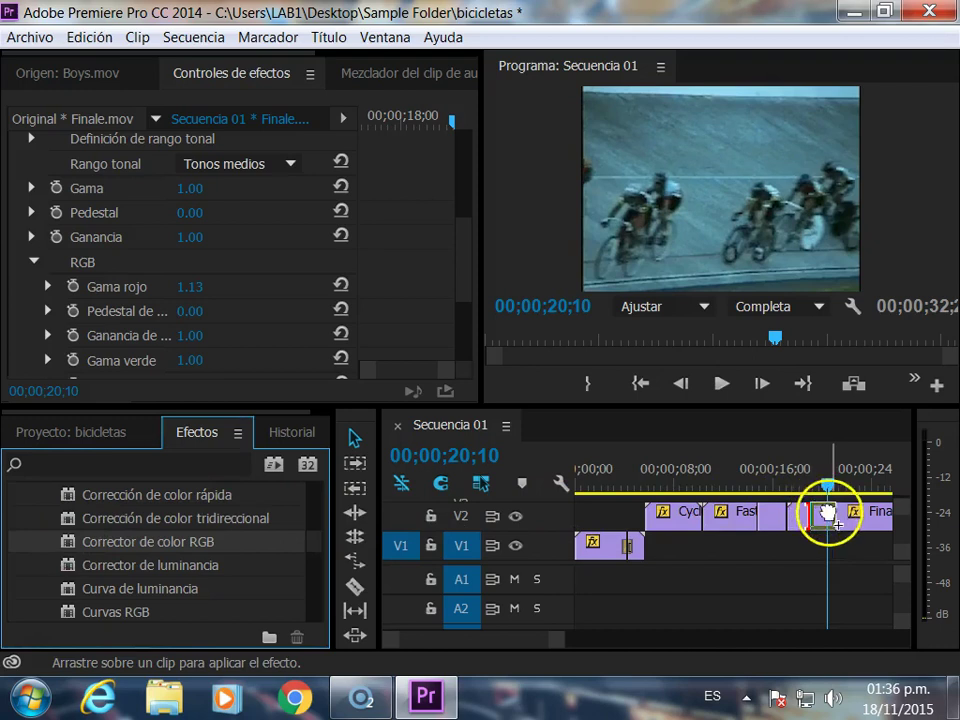
- Apply Corrector de color RGB to the next Finale piece with Gama rojo 1.52, verde 0.94, azul 0.83
left_click_drag(72, 543, 826, 512)
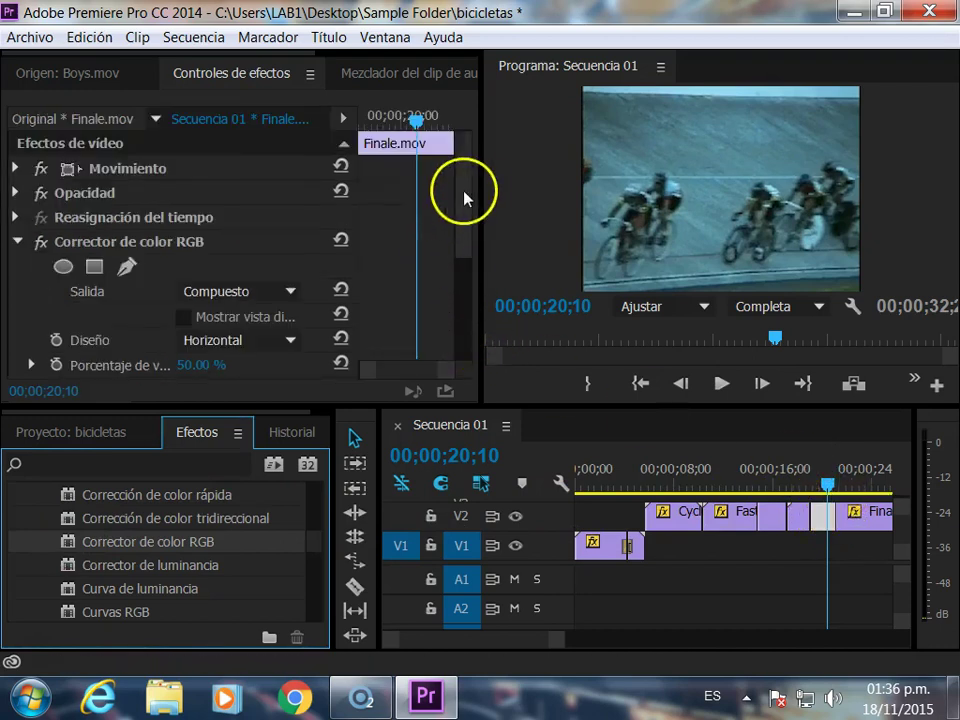
left_click_drag(467, 193, 467, 300)
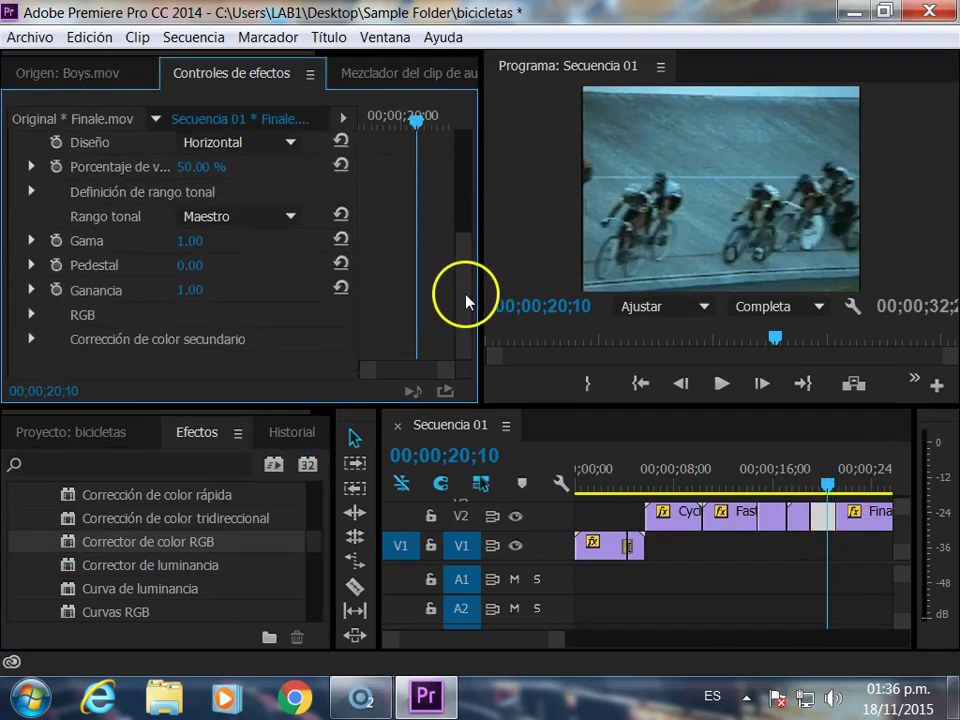
left_click(33, 316)
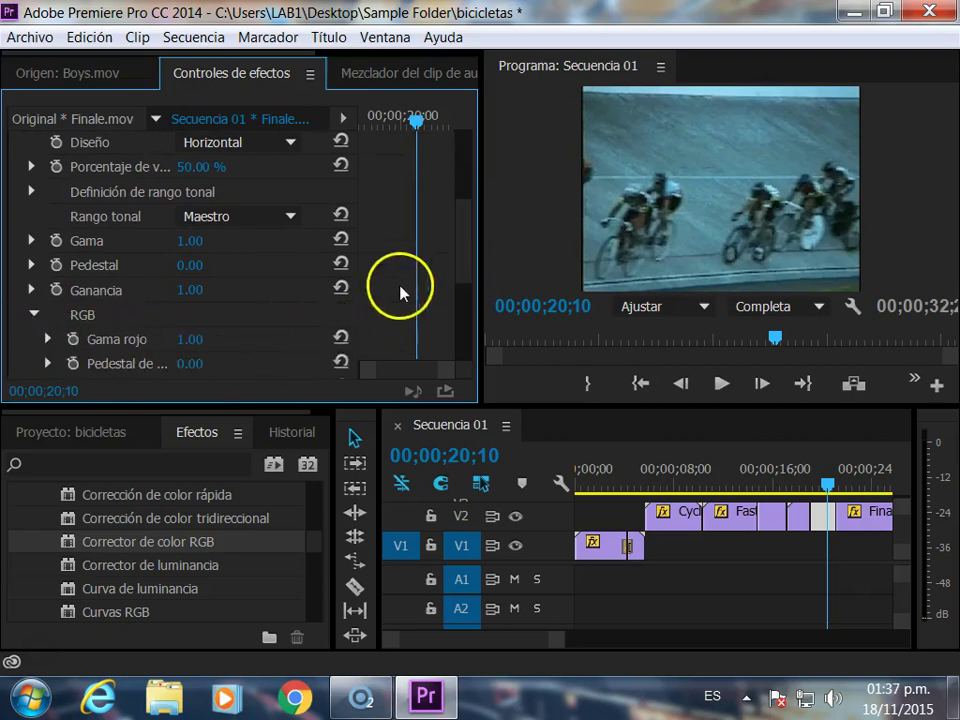
left_click_drag(467, 197, 463, 272)
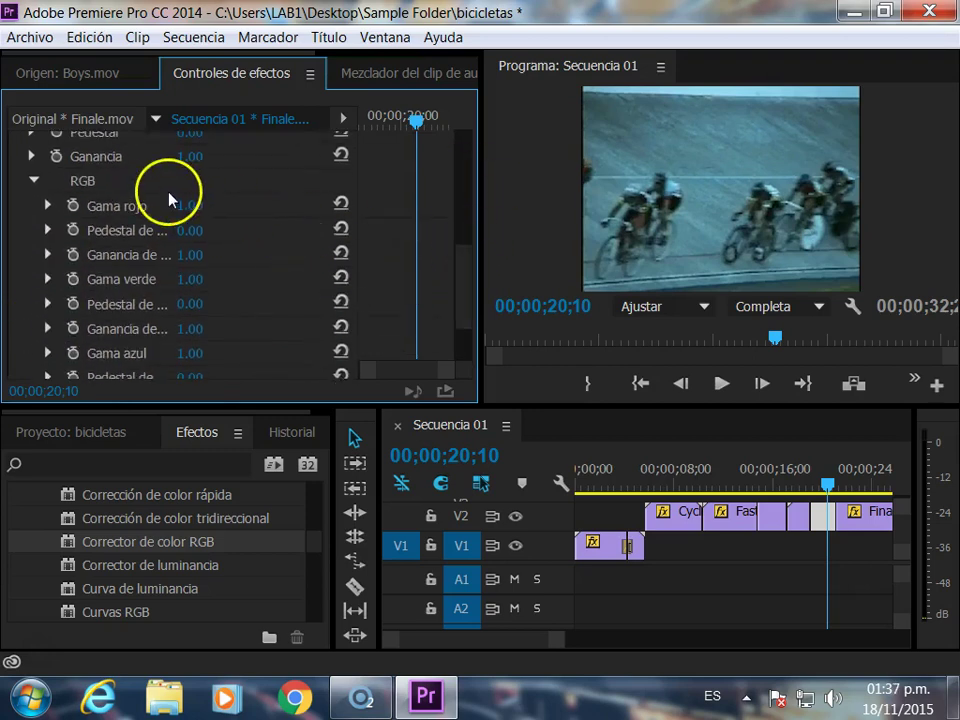
left_click_drag(183, 207, 212, 214)
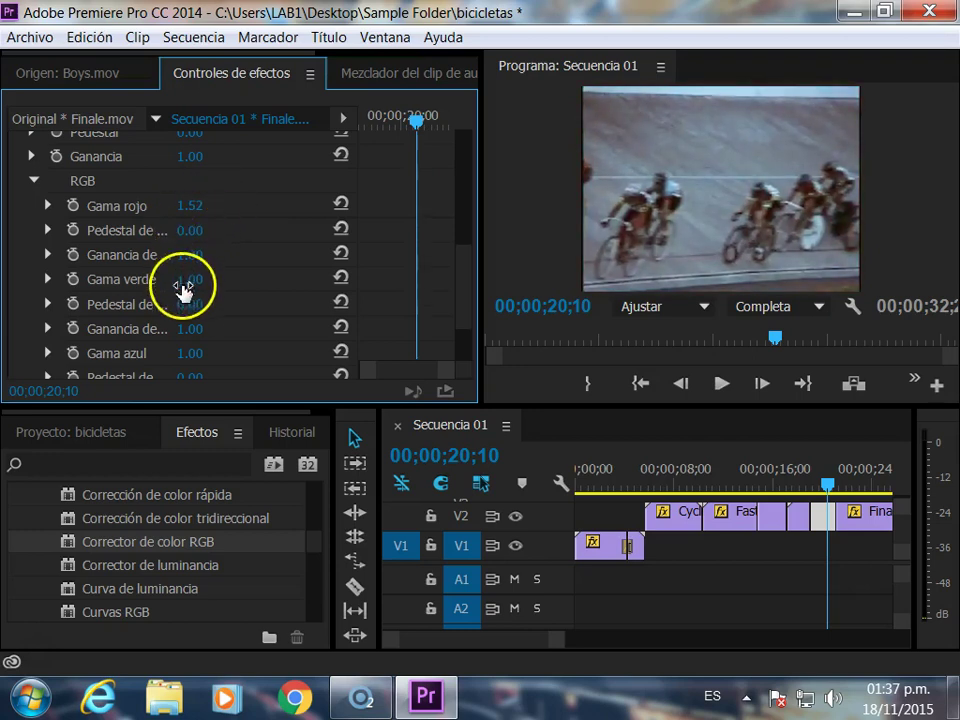
left_click_drag(183, 288, 205, 281)
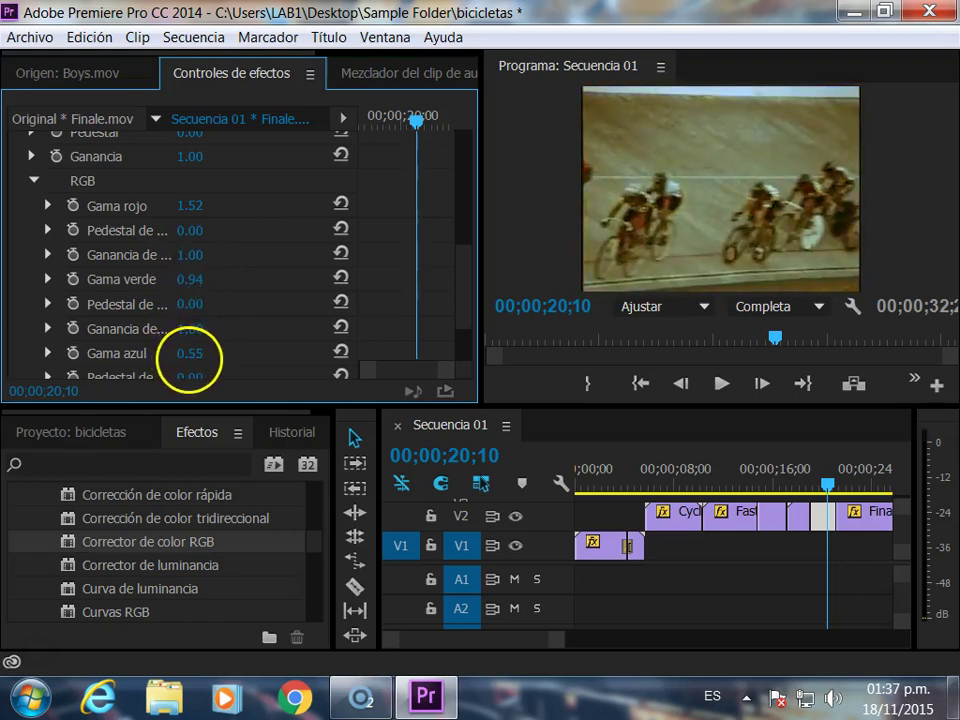
left_click(190, 352)
mouse_move(829, 484)
left_mouse_down()
mouse_move(805, 490)
mouse_move(831, 490)
mouse_move(821, 488)
left_mouse_up()
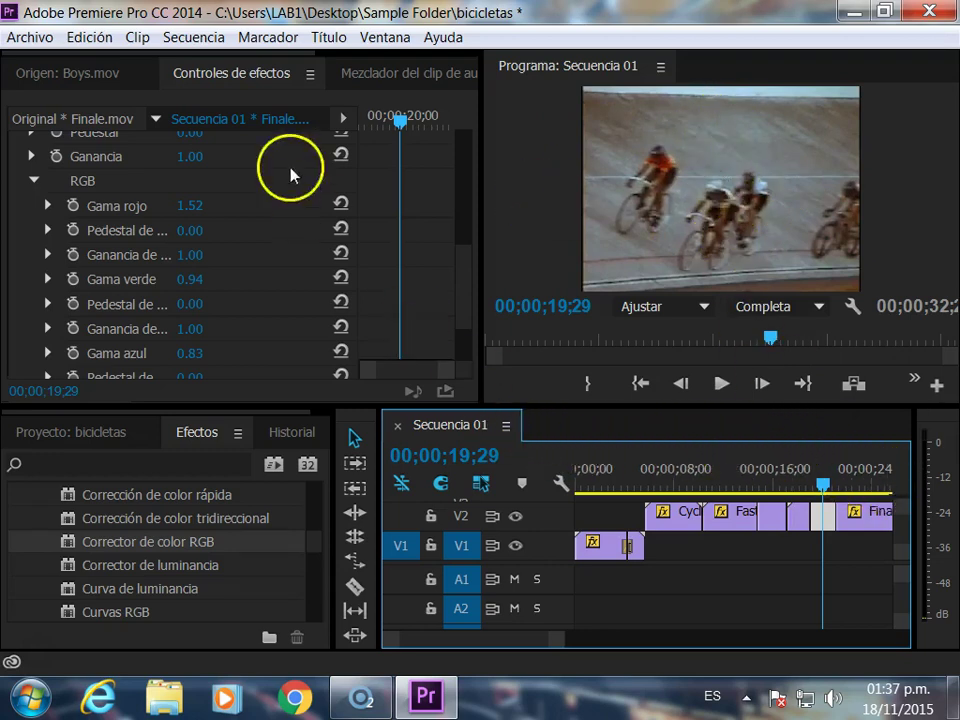
- Drag Veloman.eps into the sequence over the Finale footage near 00;00;22 and select the logo
left_click(75, 434)
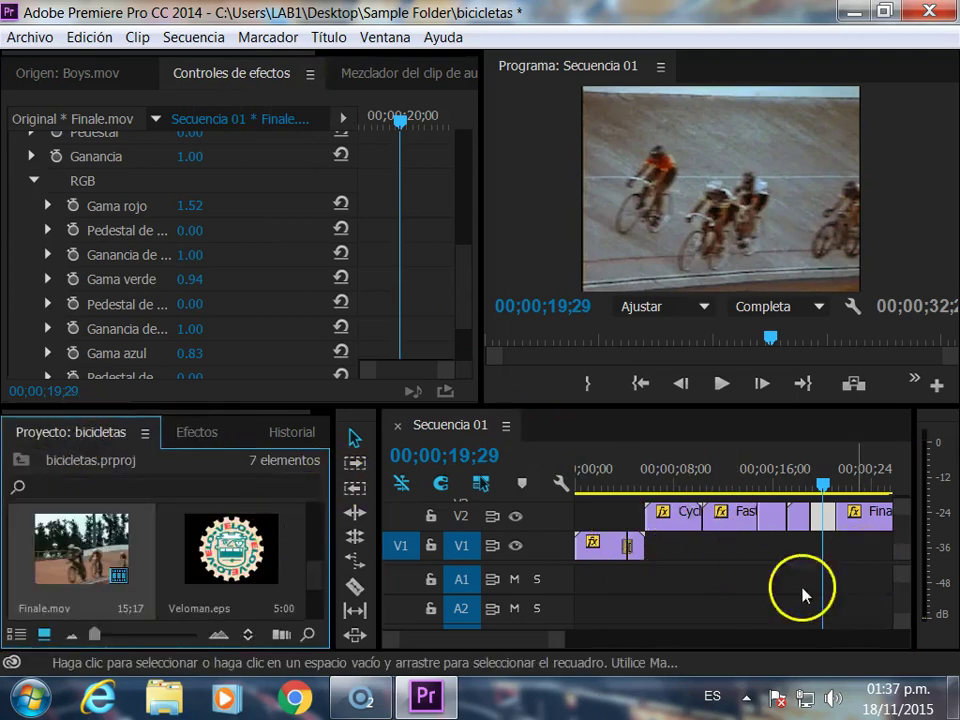
mouse_move(563, 643)
left_mouse_down()
mouse_move(576, 645)
mouse_move(529, 639)
left_mouse_up()
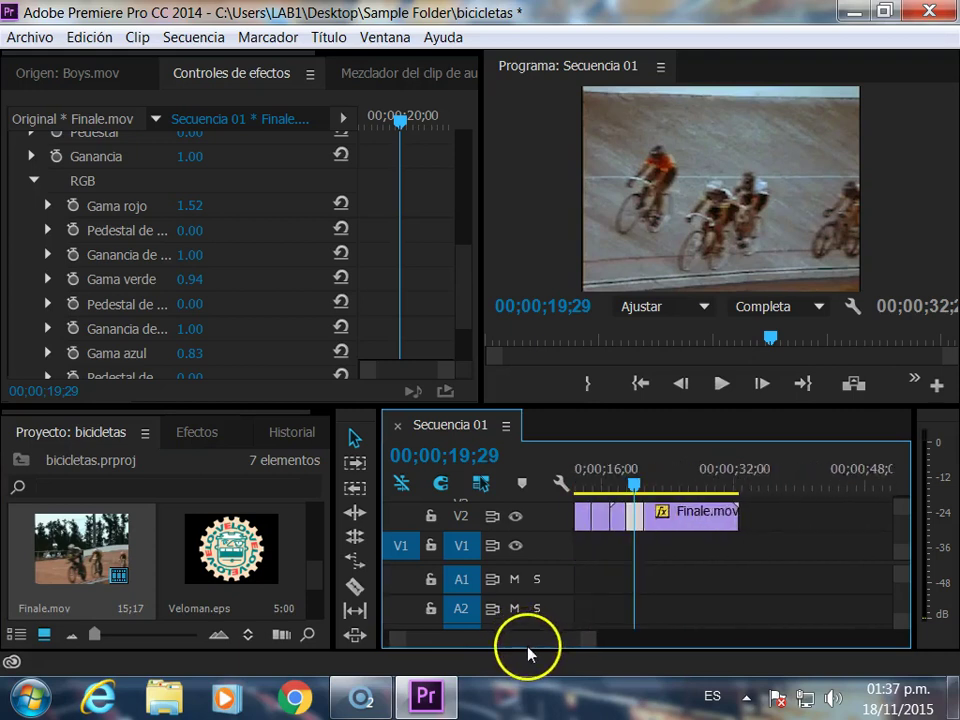
mouse_move(900, 563)
left_mouse_down()
mouse_move(899, 546)
mouse_move(900, 574)
left_mouse_up()
mouse_move(240, 546)
left_mouse_down()
mouse_move(655, 497)
mouse_move(660, 510)
mouse_move(655, 485)
left_mouse_up()
left_click_drag(730, 163, 732, 183)
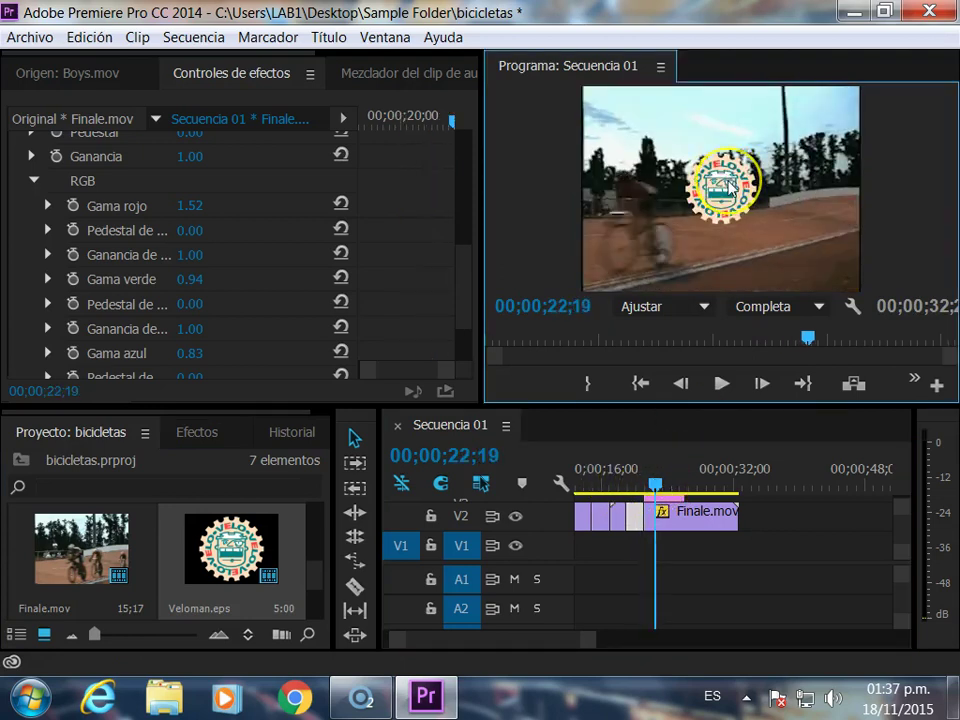
left_click(731, 186)
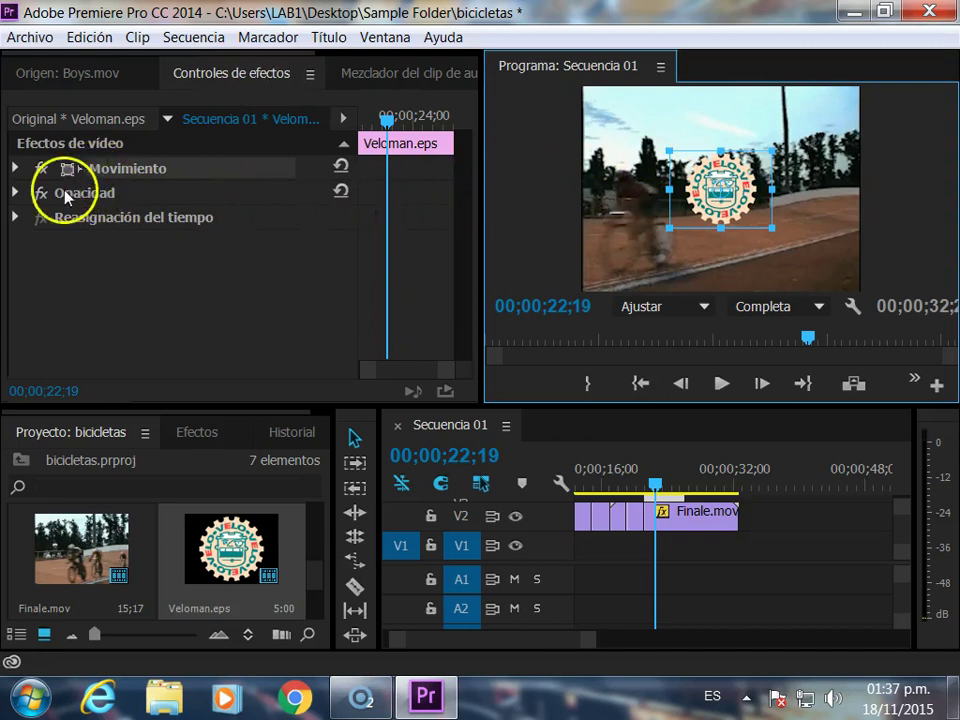
- Shift the logo clip later on V2 and move the logo to the frame's left edge
left_click(15, 169)
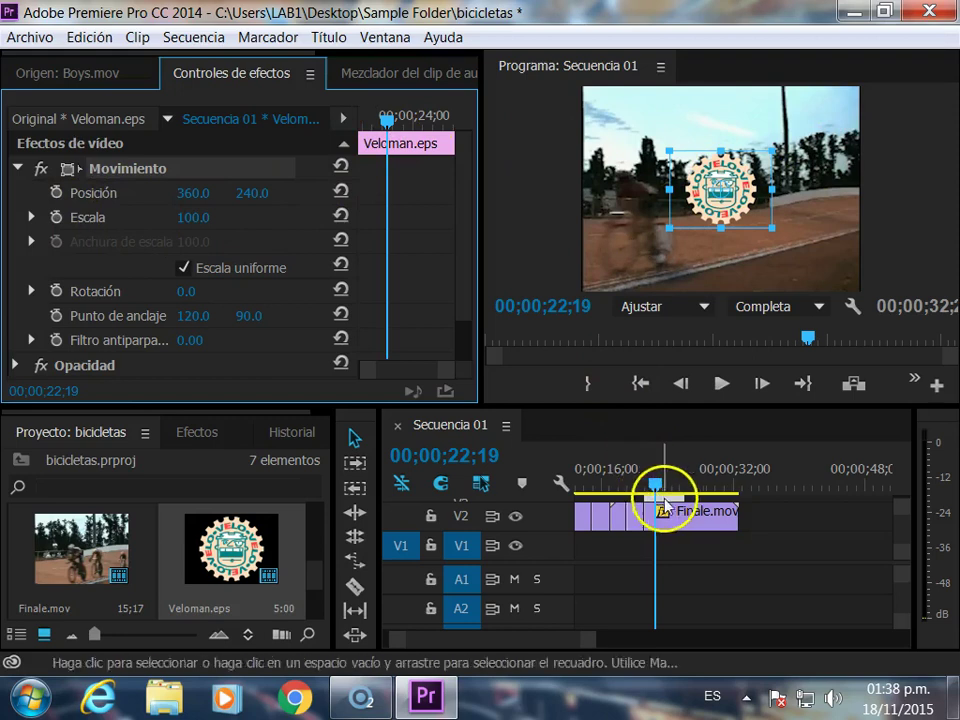
left_click_drag(676, 503, 661, 490)
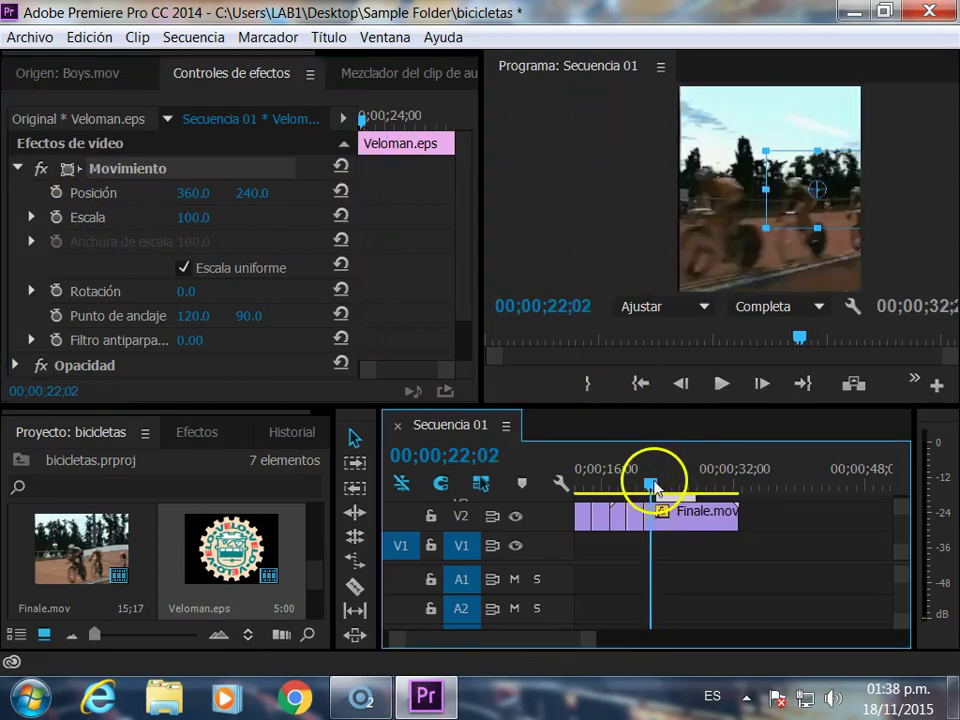
left_click_drag(692, 190, 513, 198)
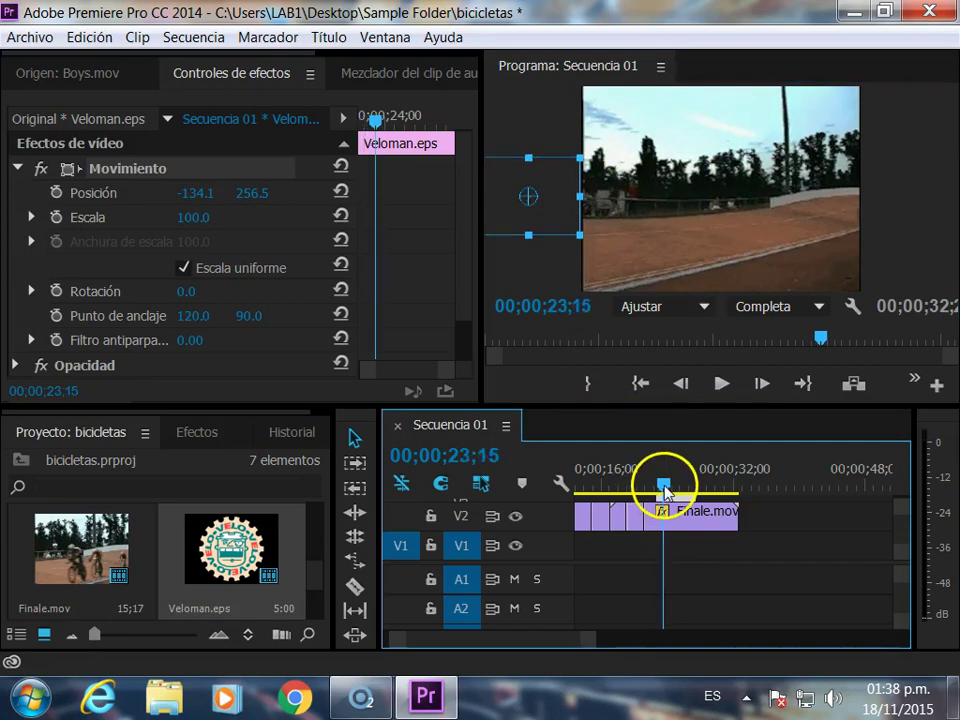
- Keyframe the logo's position from off-left at 24;23 to X 488 at 25;16, then preview the slide
left_click_drag(661, 490, 673, 488)
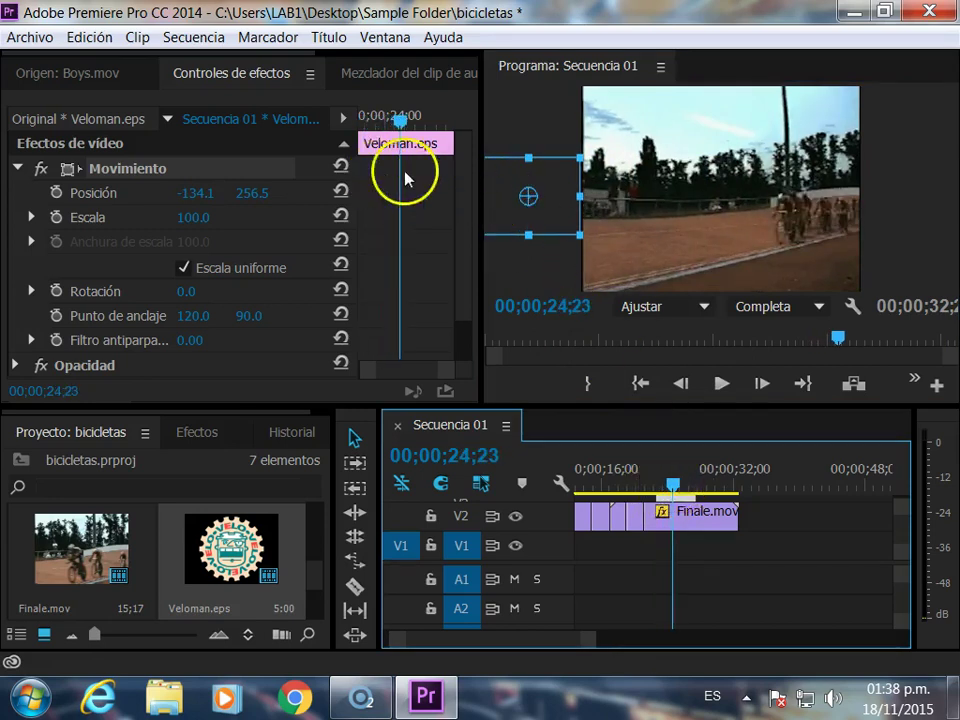
left_click(56, 196)
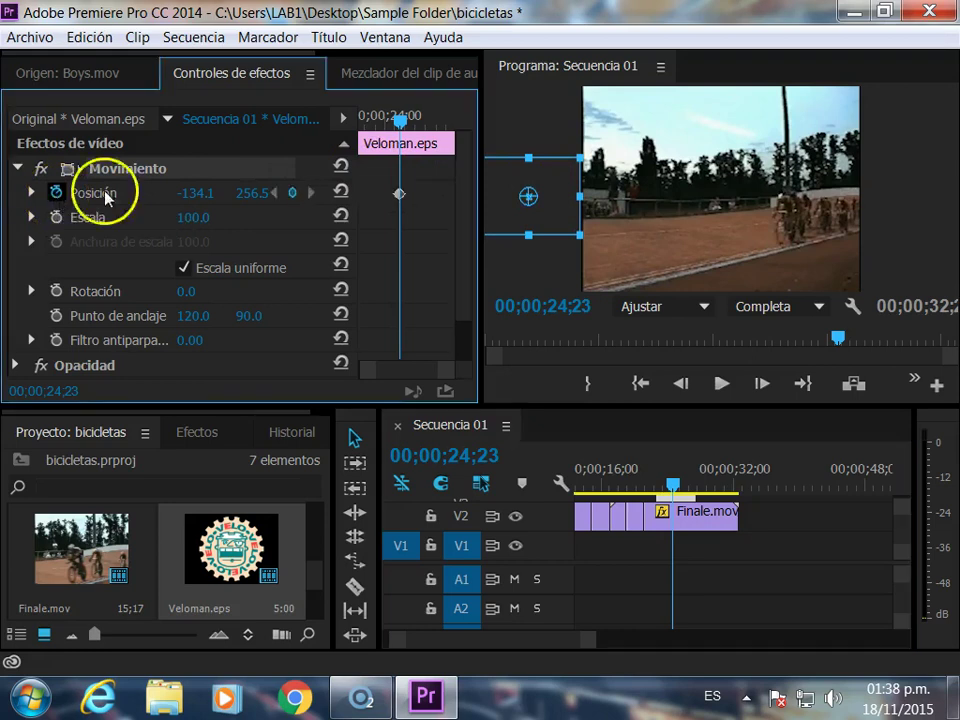
left_click_drag(404, 128, 415, 122)
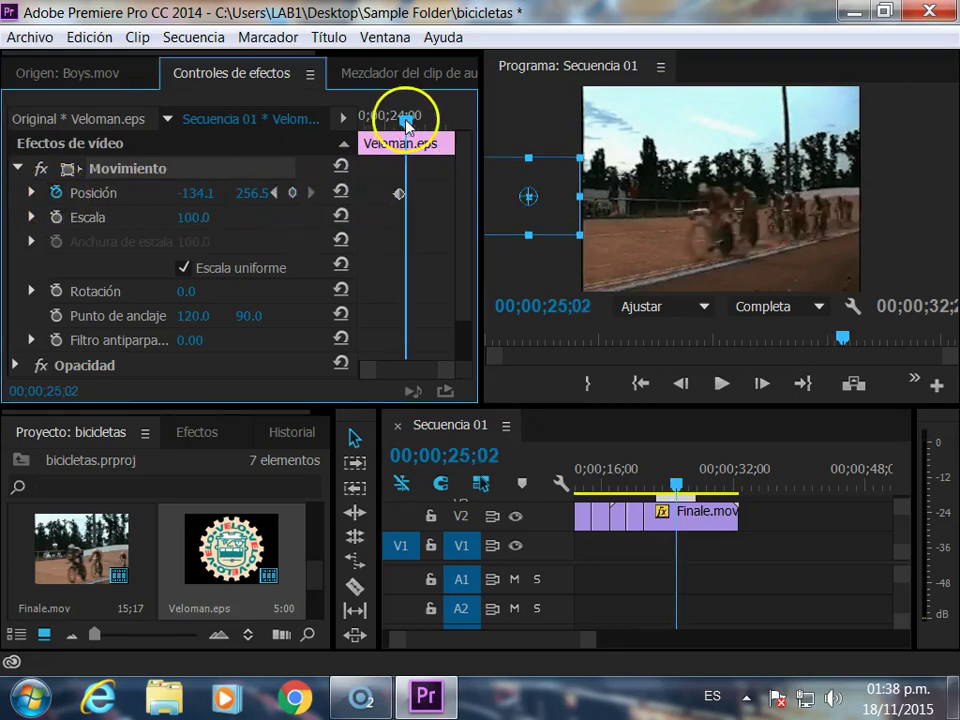
left_click(545, 205)
left_click_drag(544, 196, 772, 202)
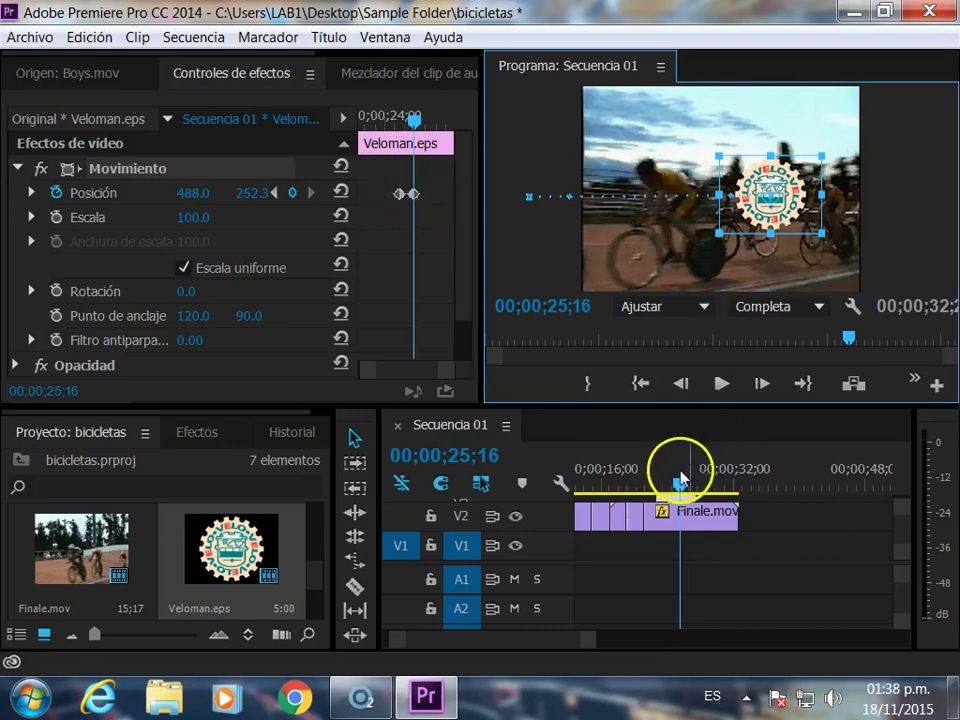
left_click_drag(680, 478, 682, 482)
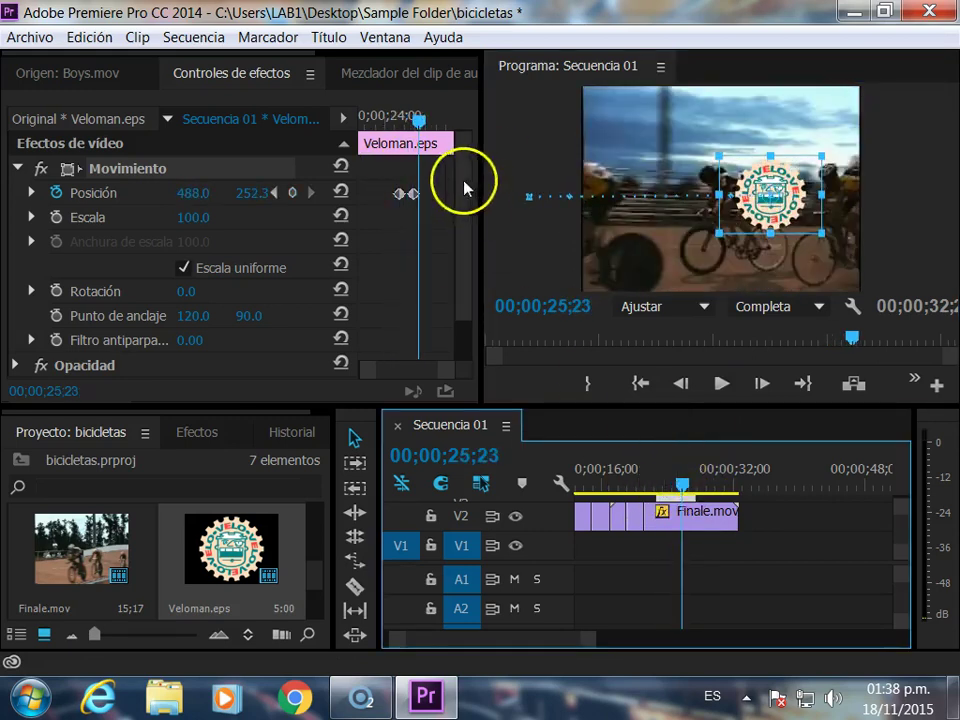
left_click_drag(419, 124, 401, 129)
- Keyframe the logo's scale from 100 to 185.3 across the slide-in
left_click(134, 199)
left_click(56, 219)
left_click_drag(403, 127, 416, 127)
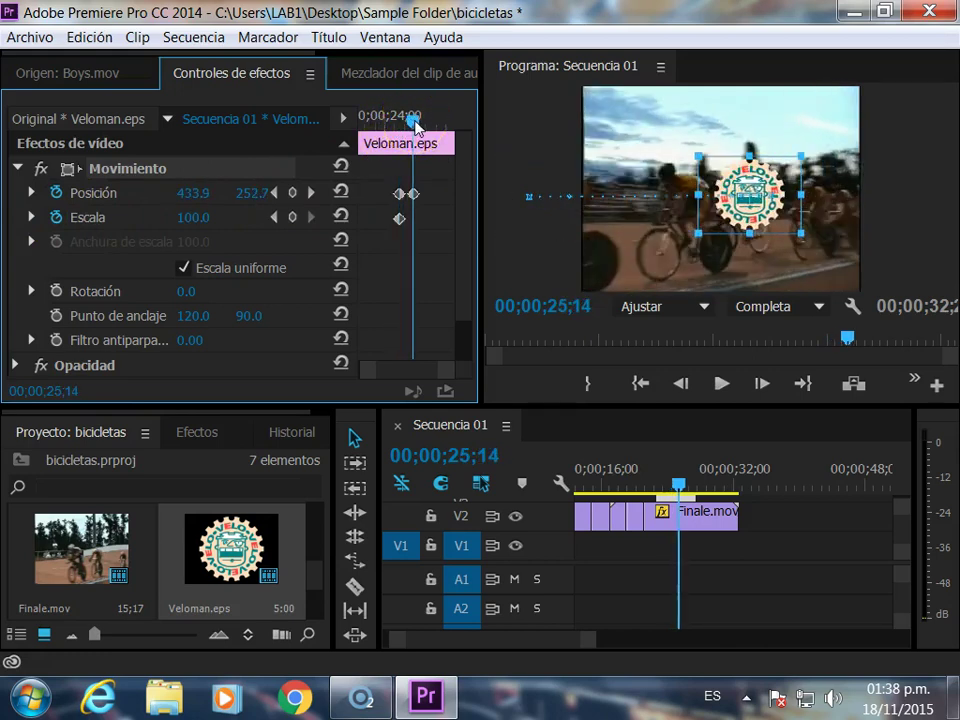
left_click_drag(800, 233, 850, 265)
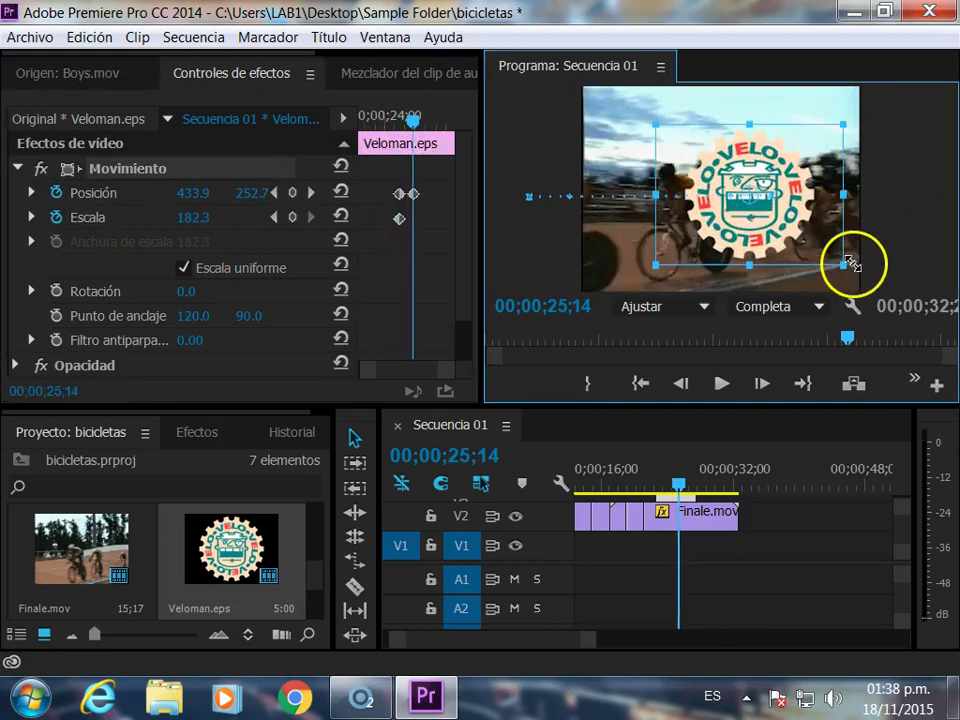
mouse_move(416, 124)
left_mouse_down()
mouse_move(398, 118)
mouse_move(416, 124)
left_mouse_up()
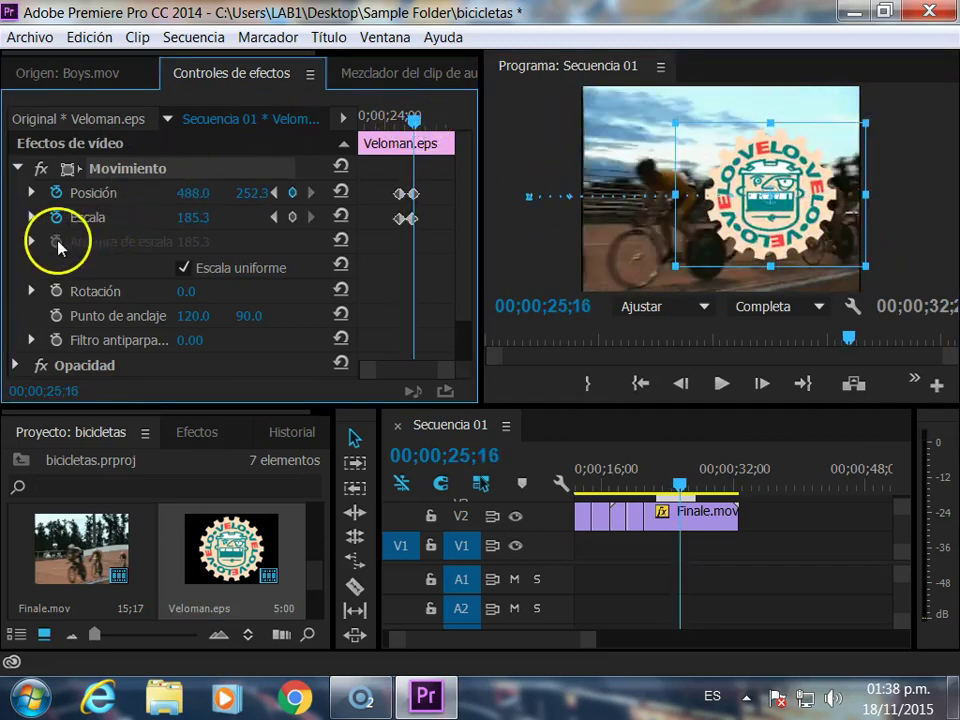
- Keyframe the logo's rotation from 0 to 360 degrees and preview the animation
left_click_drag(408, 124, 399, 120)
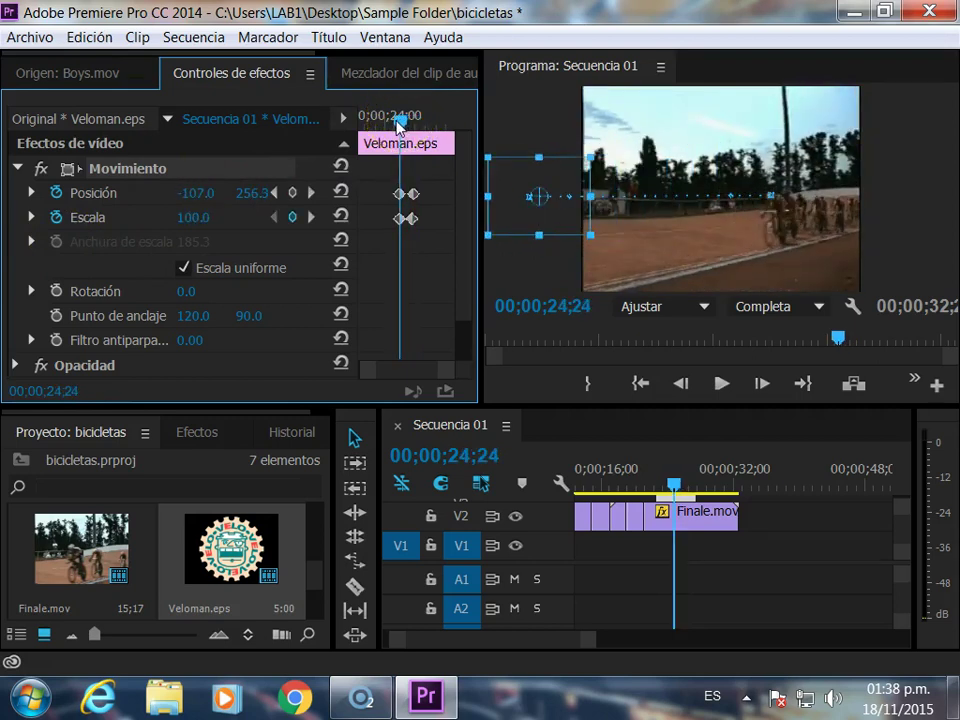
left_click(57, 291)
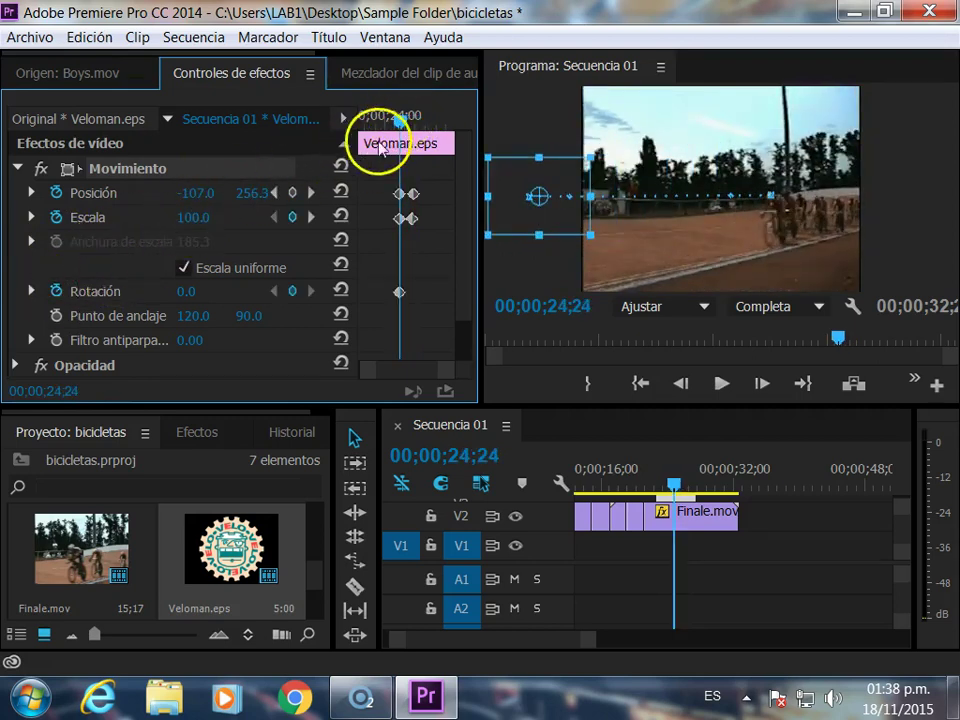
left_click_drag(399, 121, 415, 119)
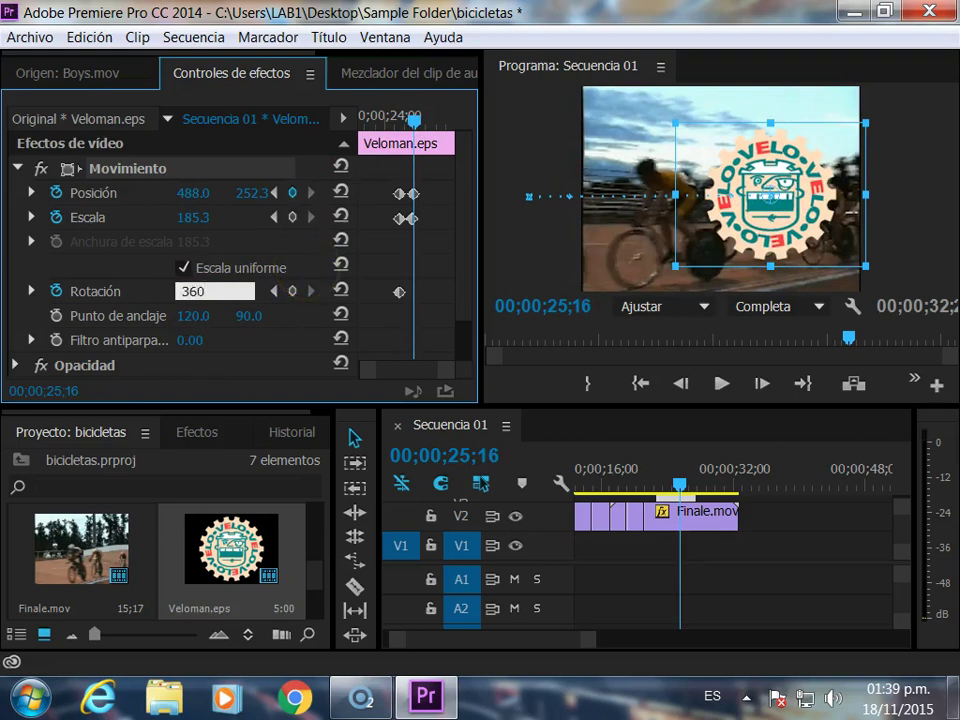
mouse_move(415, 124)
left_mouse_down()
mouse_move(403, 135)
mouse_move(407, 122)
mouse_move(421, 140)
left_mouse_up()
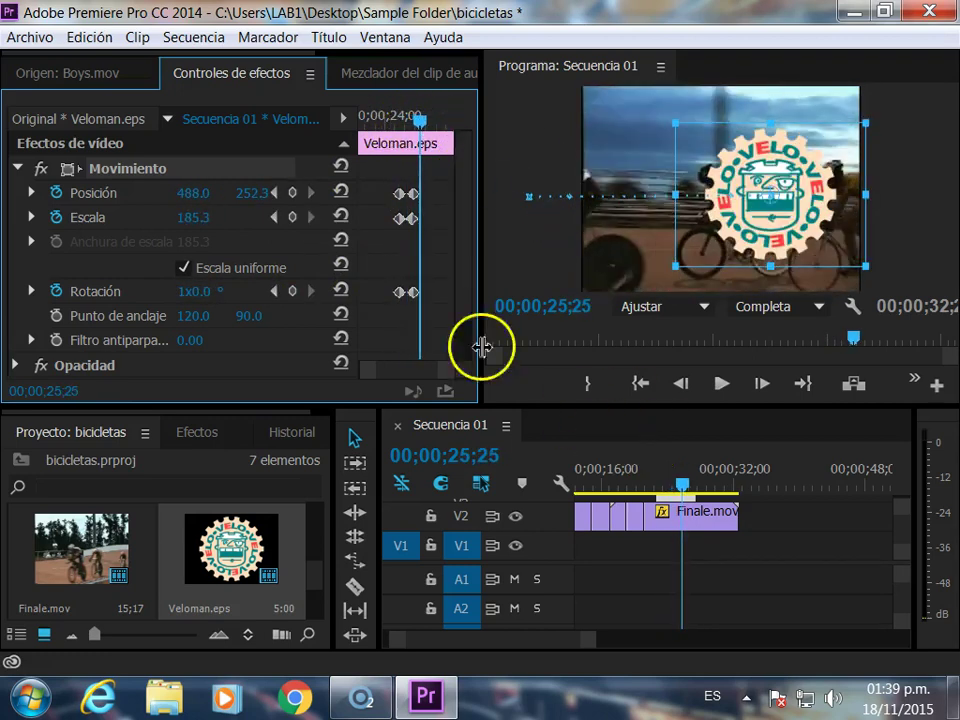
- Drag Music.aif from the project onto audio track A1
left_click(330, 611)
scroll(320, 600, "down", 3)
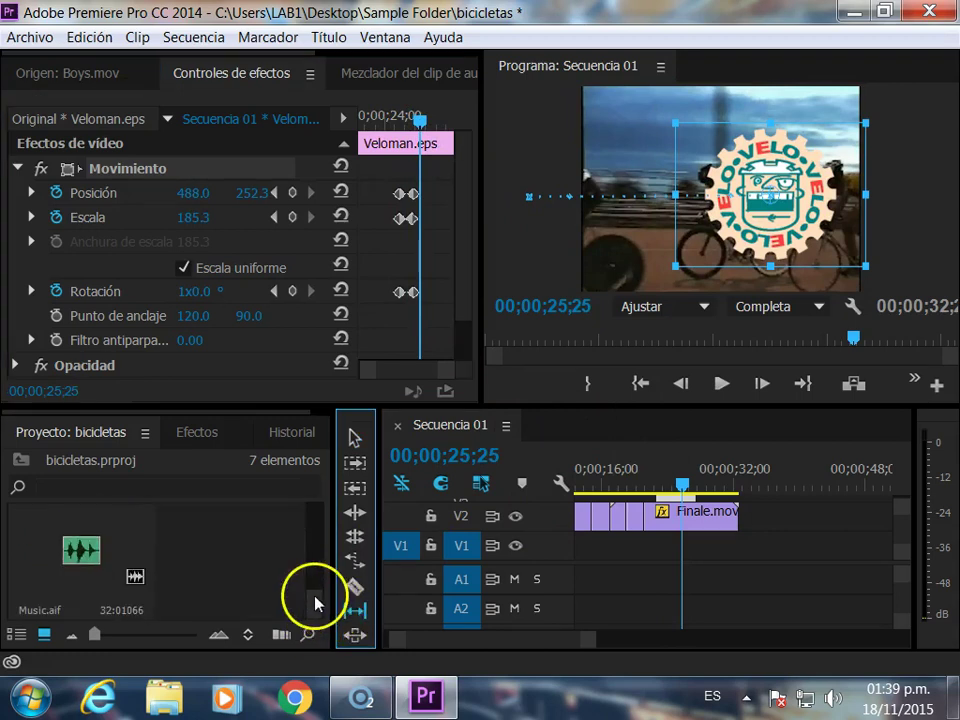
left_click(80, 552)
mouse_move(83, 558)
left_mouse_down()
mouse_move(462, 513)
mouse_move(575, 595)
left_mouse_up()
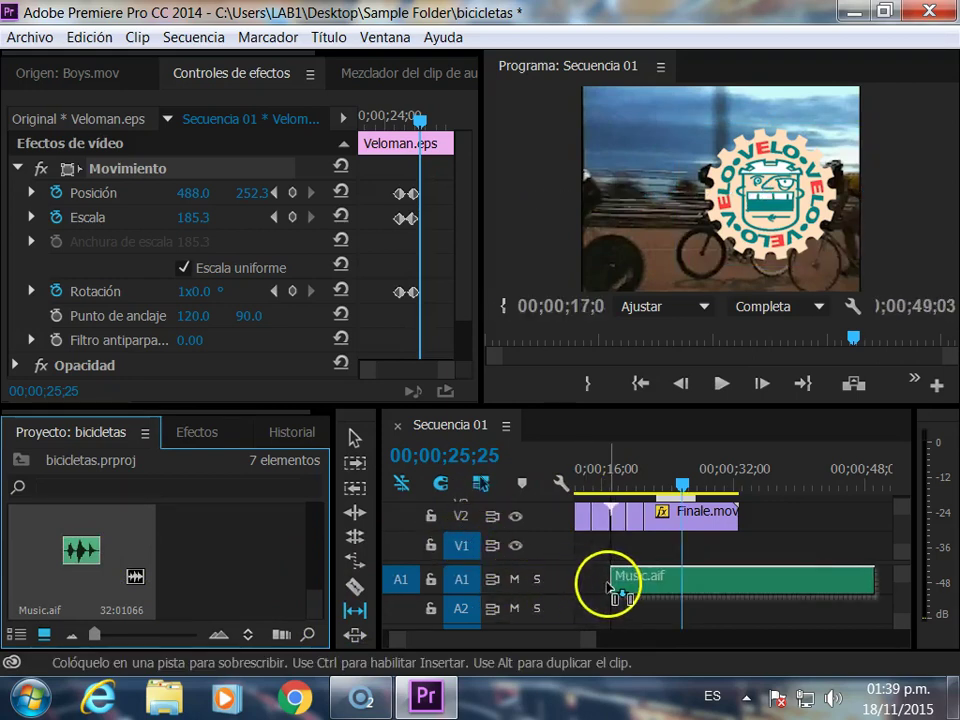
mouse_move(575, 595)
left_mouse_down()
mouse_move(604, 645)
mouse_move(585, 652)
left_mouse_up()
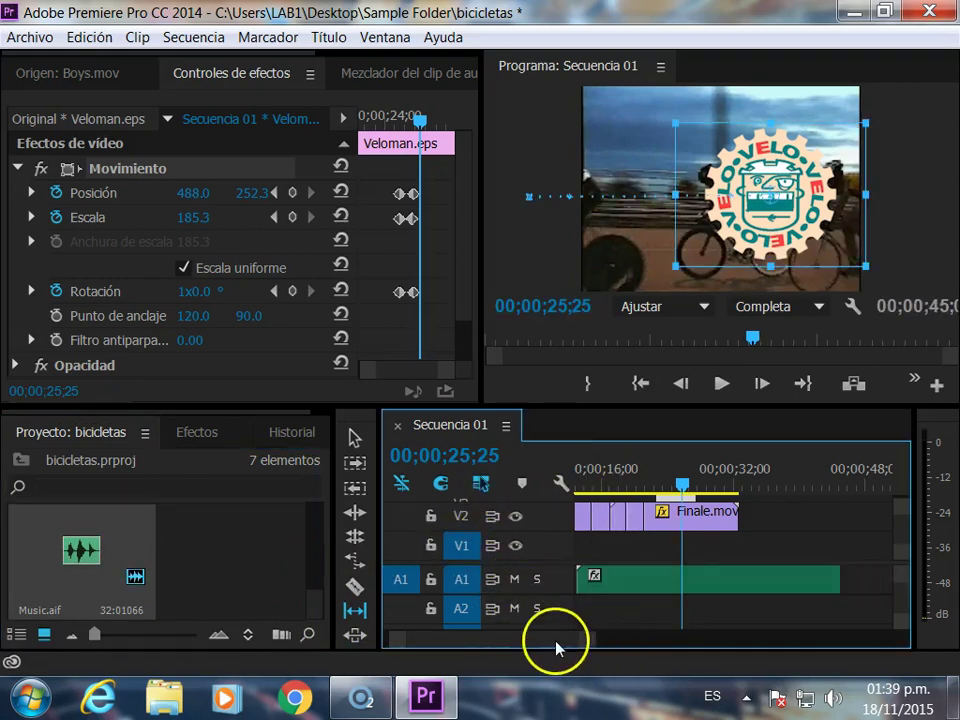
- Move the music clip to 00;00;00;00 with the Selection tool and play the sequence
scroll(556, 648, "up", 3)
left_click(707, 583)
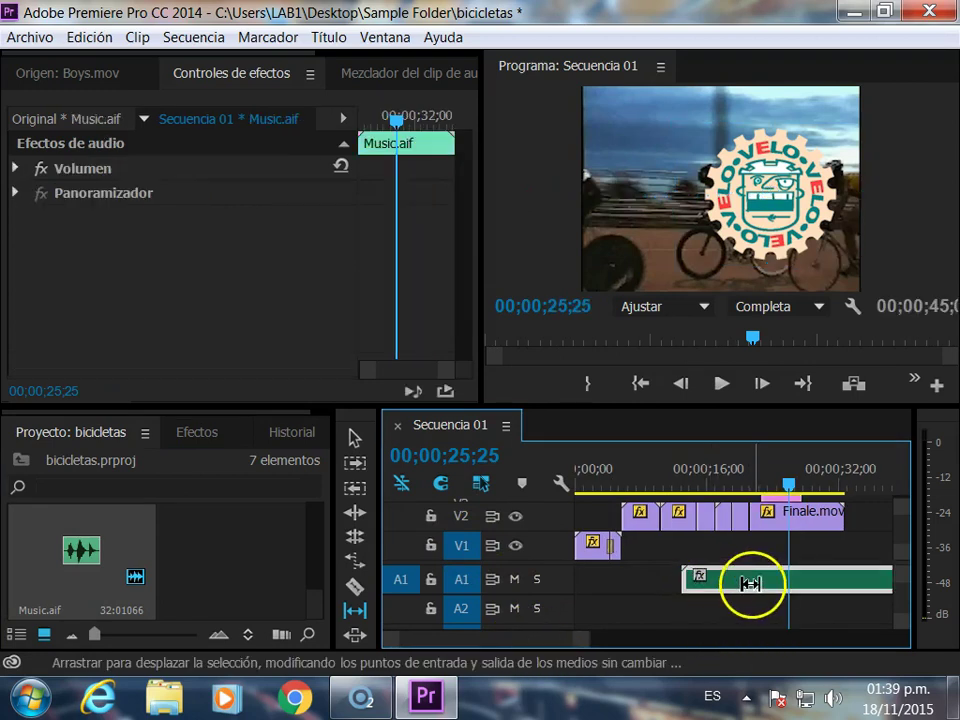
left_click_drag(750, 578, 595, 580)
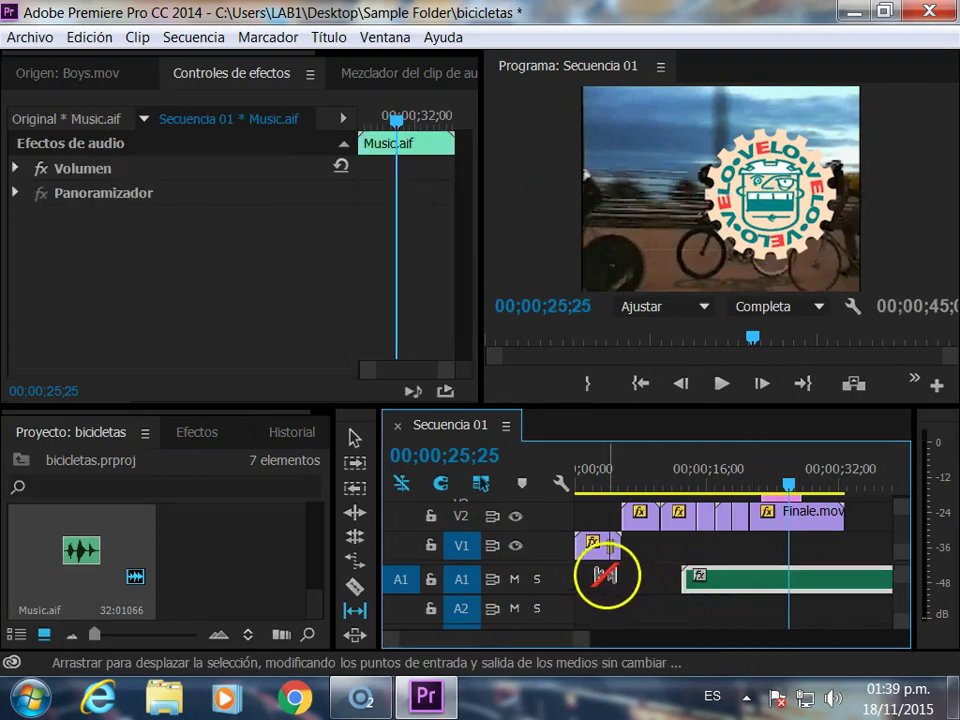
key("v")
left_click_drag(754, 580, 627, 578)
left_click_drag(790, 484, 577, 484)
key("space")
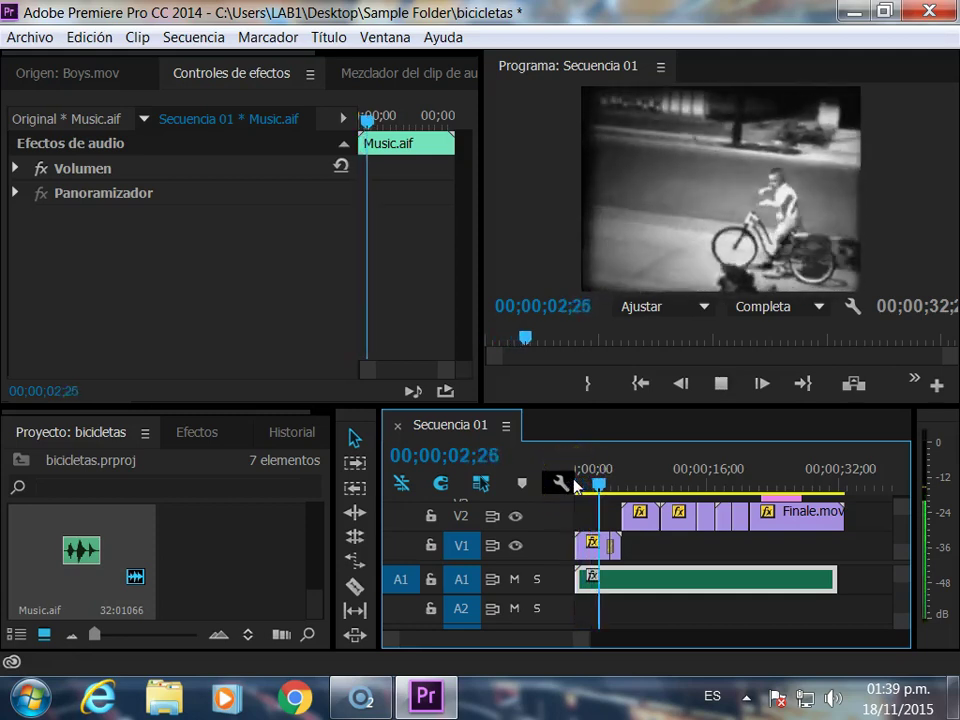
left_click(616, 486)
- Scrub the sequence opening, then open the Archivo menu
mouse_move(616, 486)
left_mouse_down()
mouse_move(634, 487)
mouse_move(601, 486)
mouse_move(831, 489)
mouse_move(636, 484)
left_mouse_up()
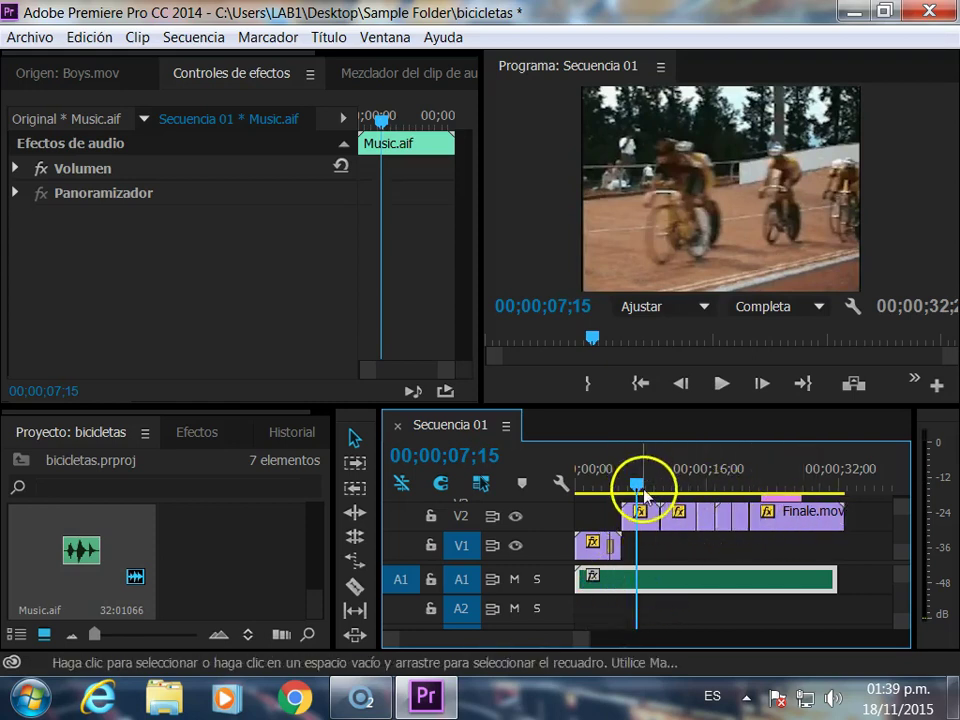
left_click(27, 40)
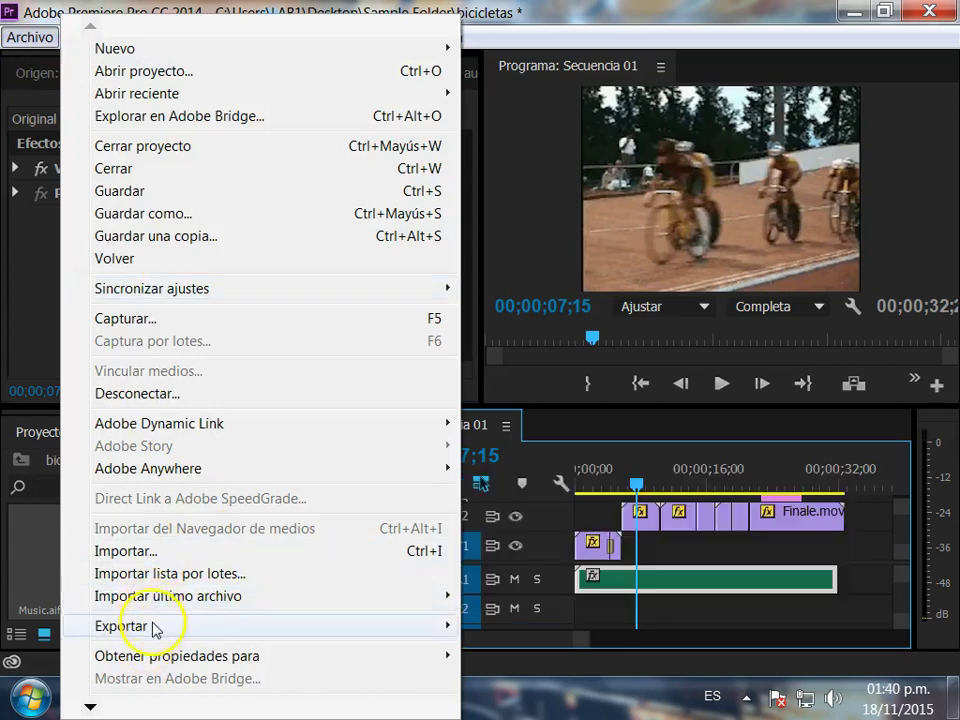
- Open Exportar > Medios with QuickTime format and output saved as bicis.mov on the Desktop
mouse_move(155, 628)
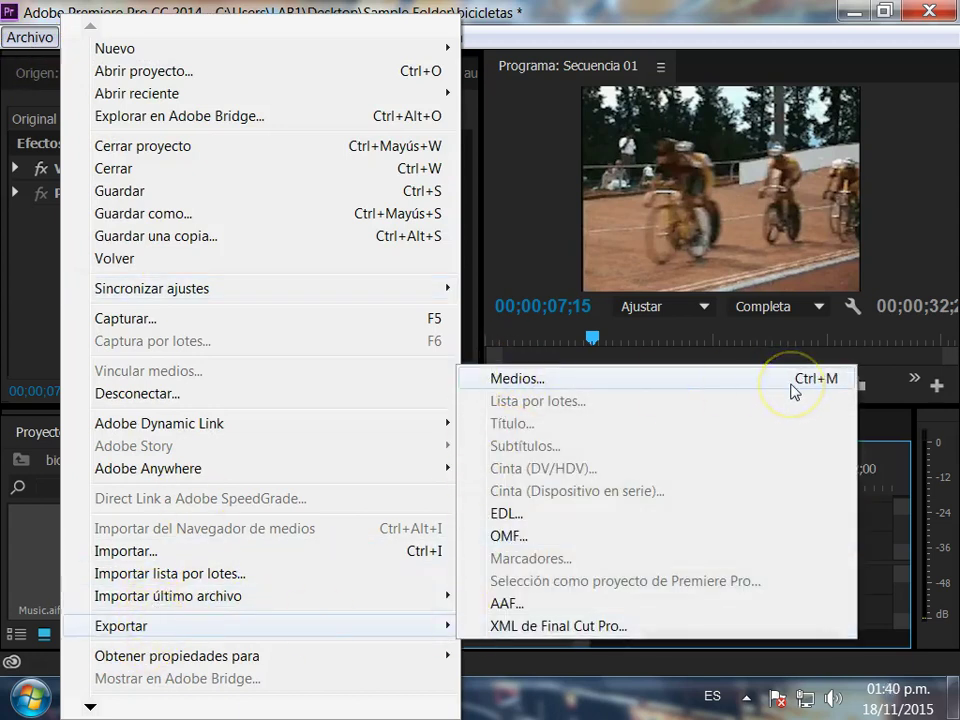
left_click(795, 384)
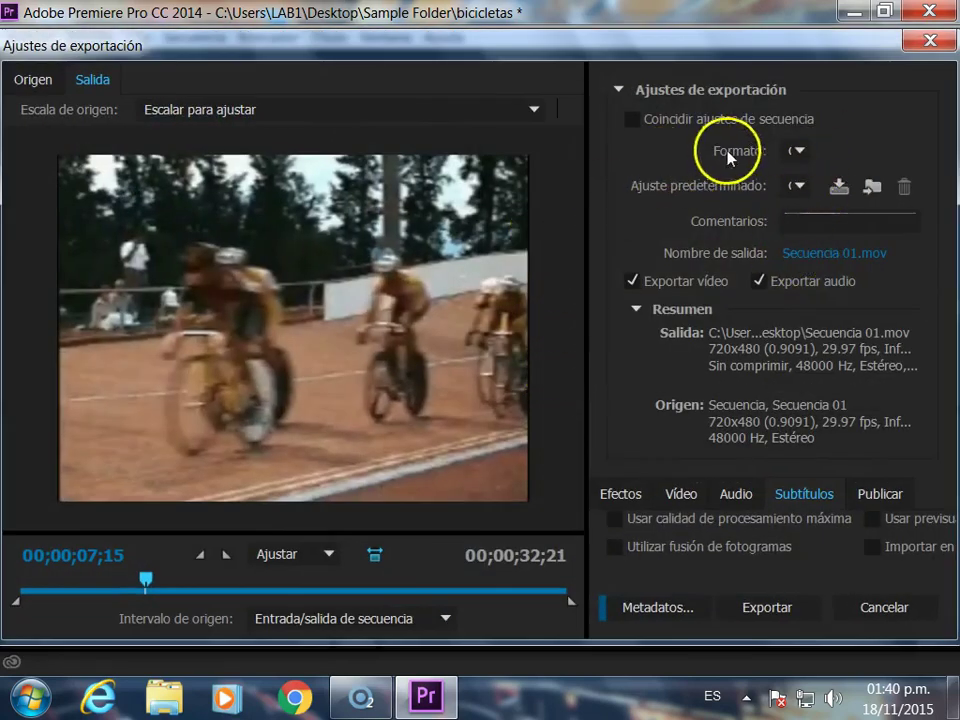
left_click(795, 150)
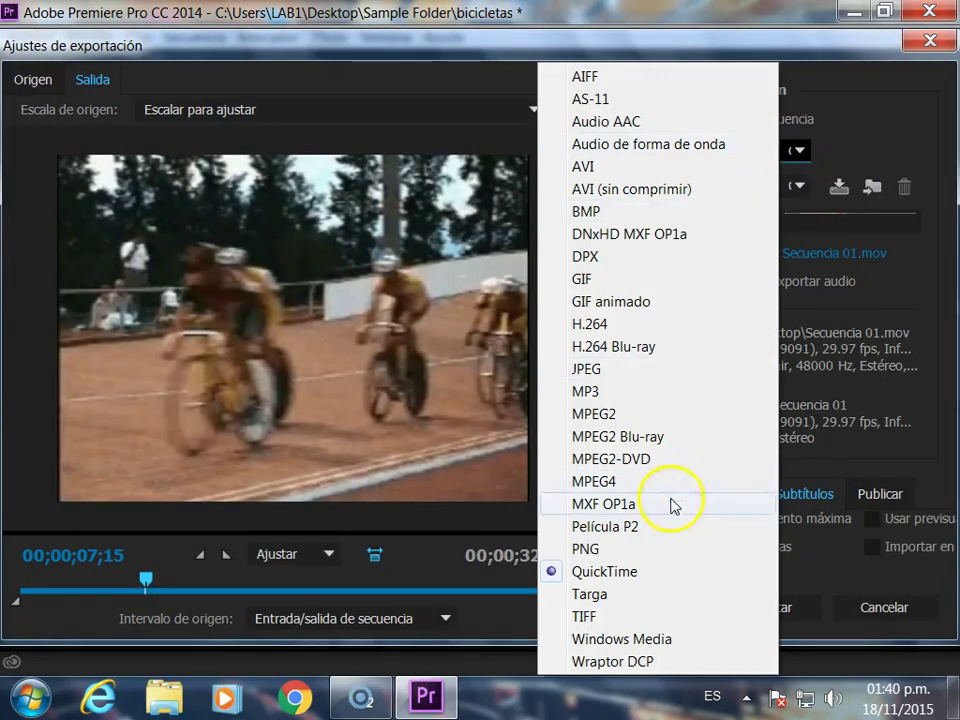
left_click(620, 578)
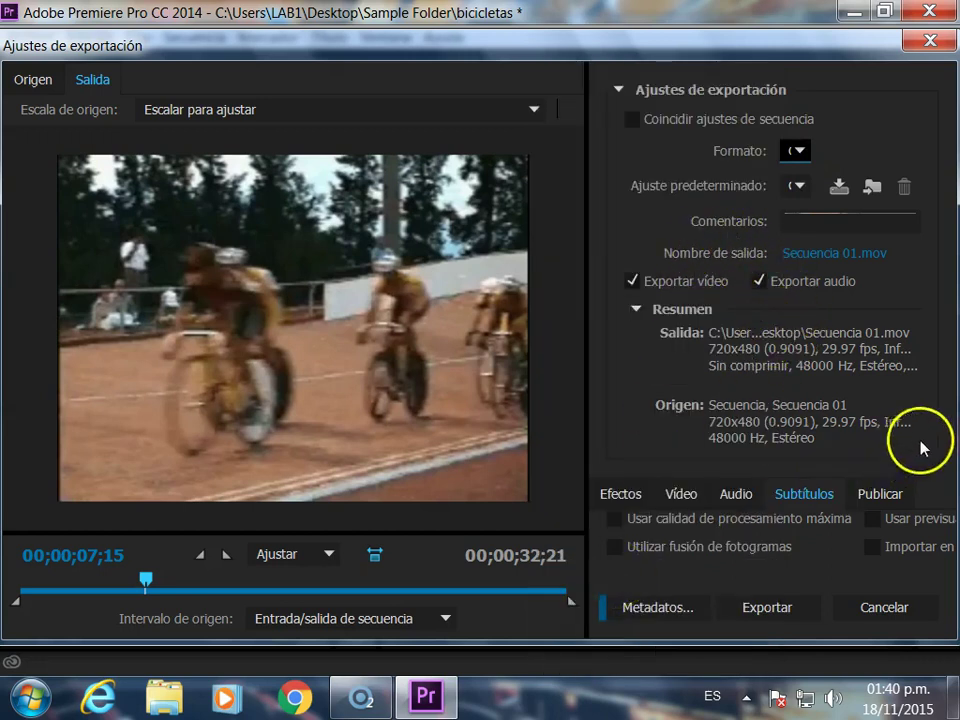
left_click(813, 257)
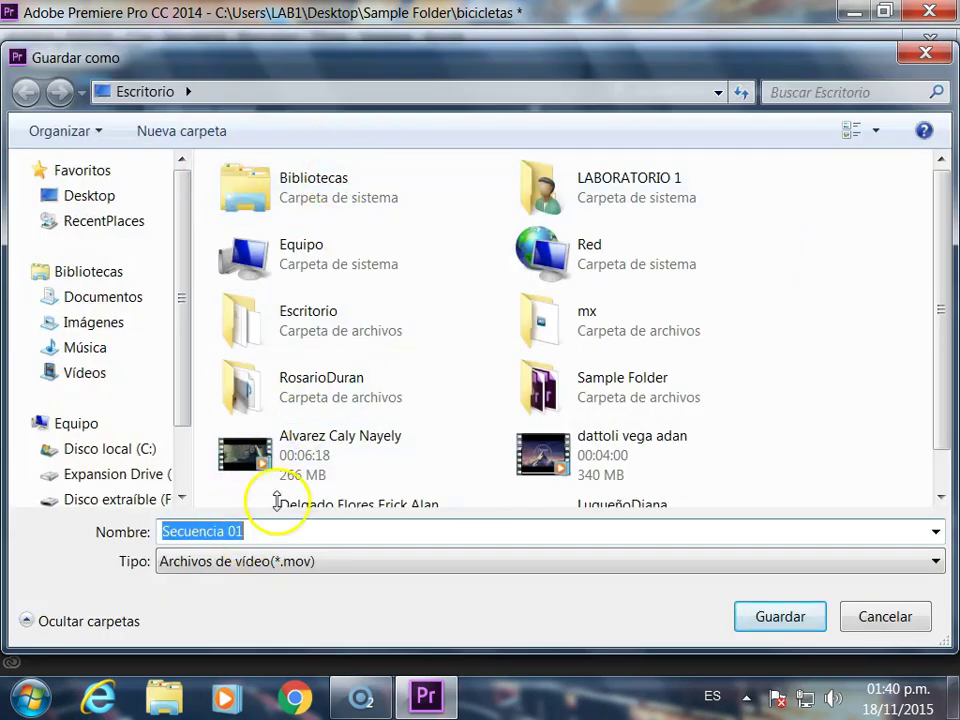
type("bicis")
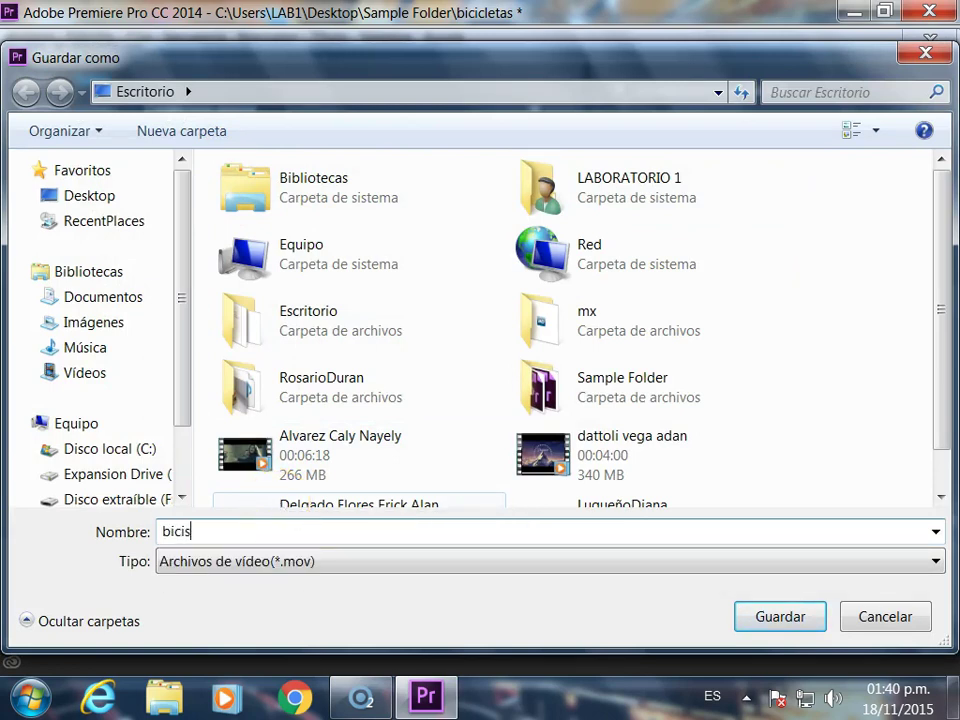
key("Return")
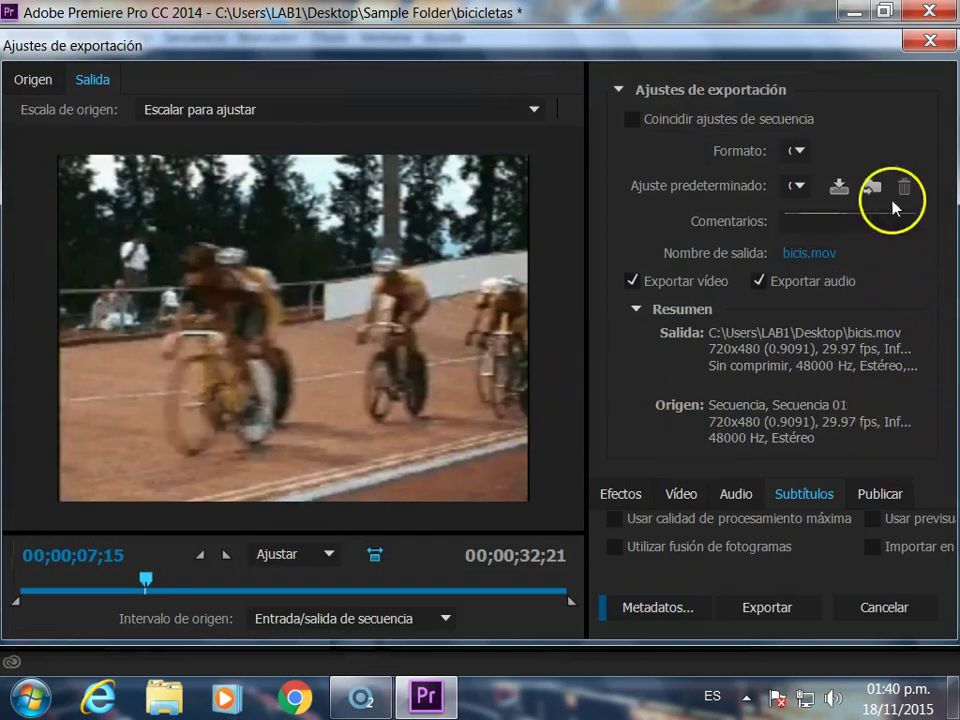
- Enlarge and reposition Export Settings, then set the video codec to H.264
left_click_drag(945, 208, 953, 253)
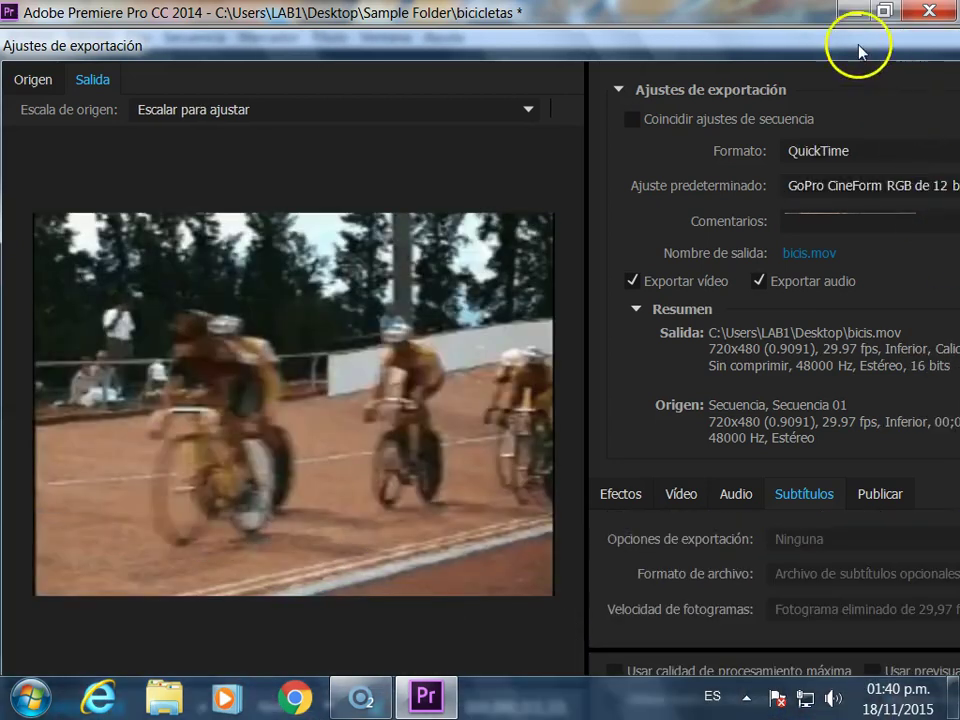
left_click_drag(859, 50, 737, 89)
left_click_drag(842, 92, 614, 92)
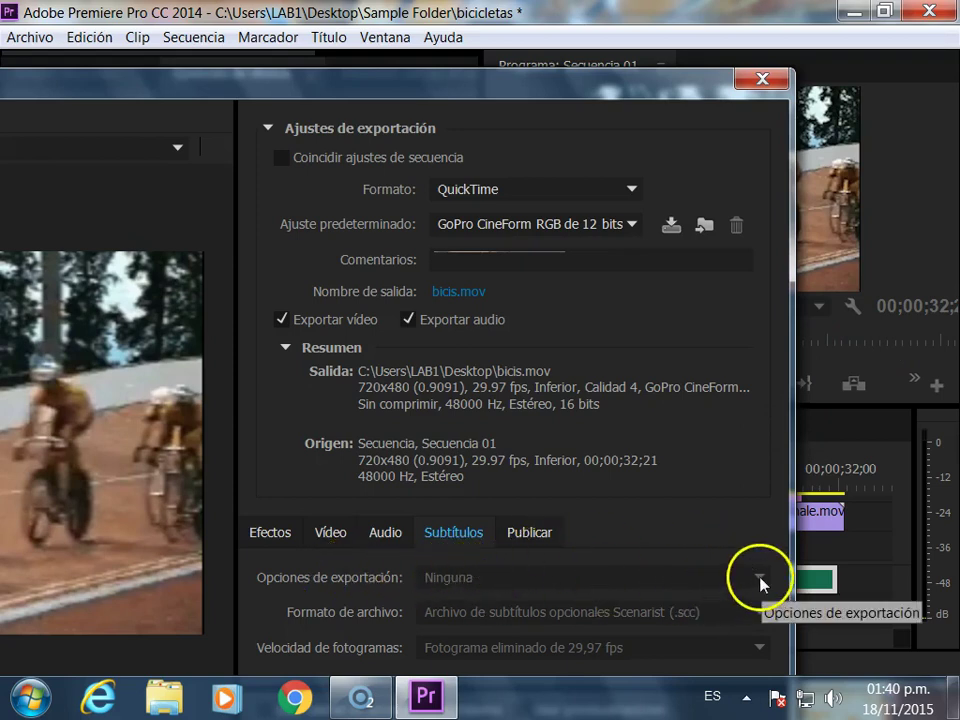
left_click(268, 533)
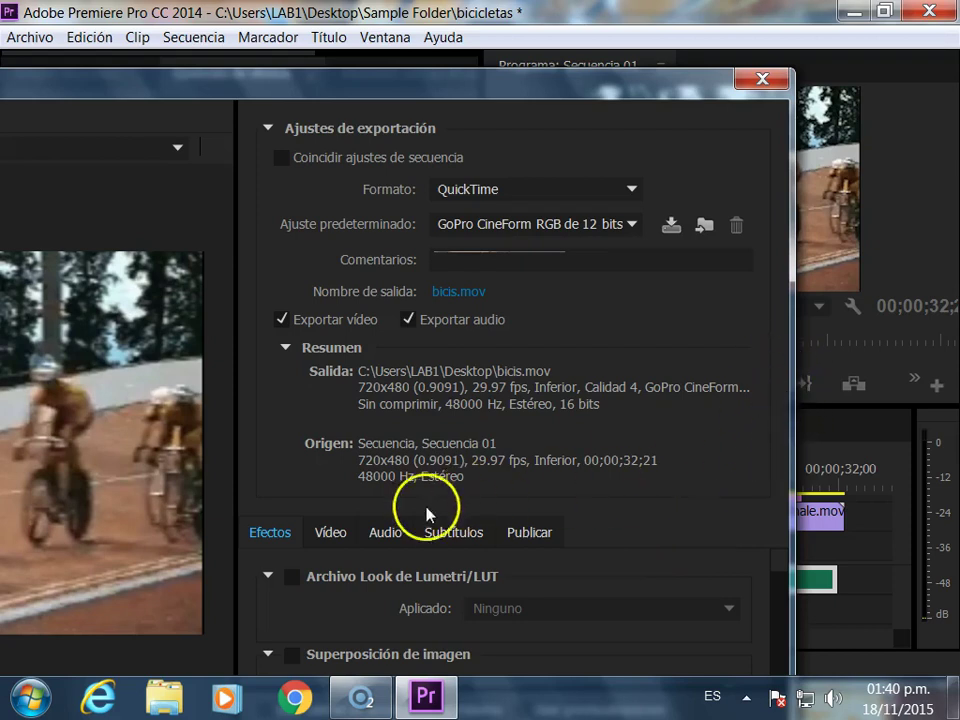
left_click(330, 541)
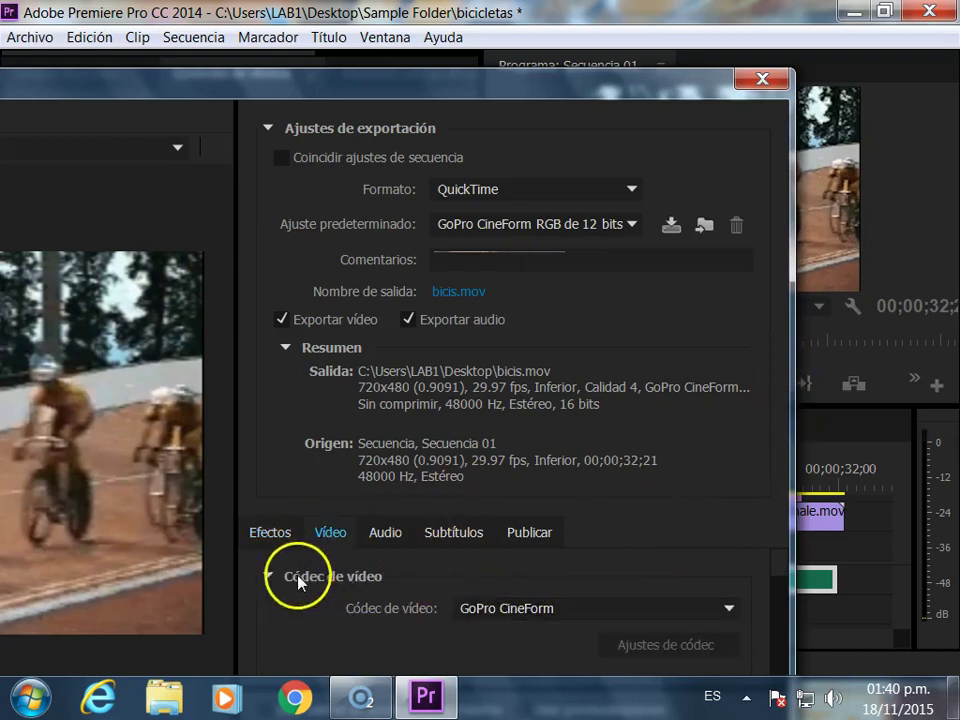
left_click(671, 612)
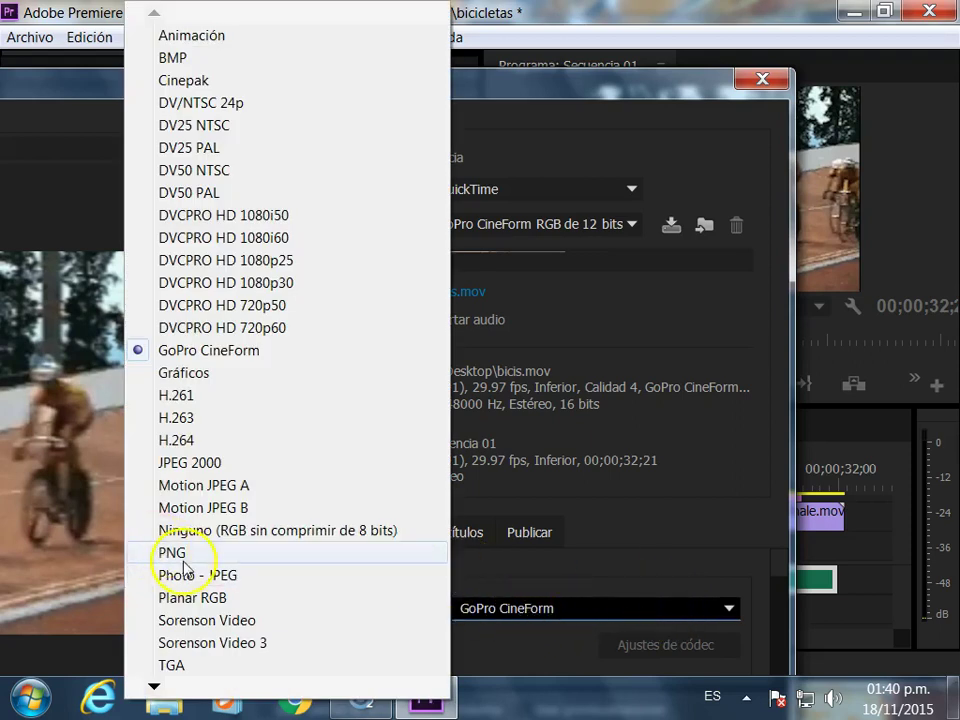
left_click(188, 444)
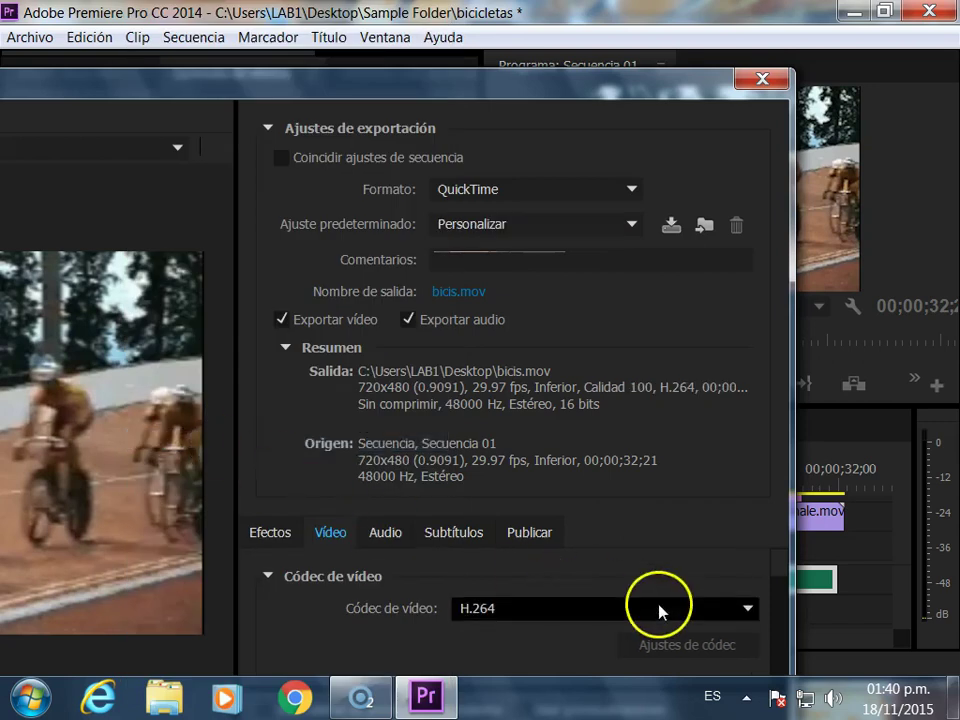
- Review the subtitle and audio settings and send bicis.mov to the Media Encoder queue
left_click(456, 534)
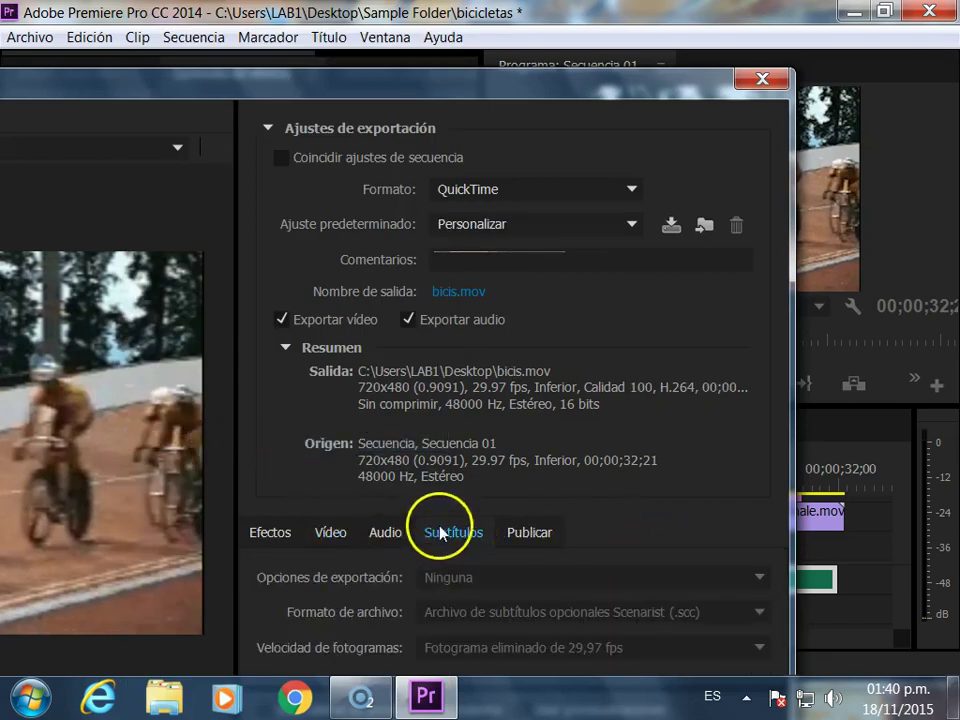
left_click(387, 533)
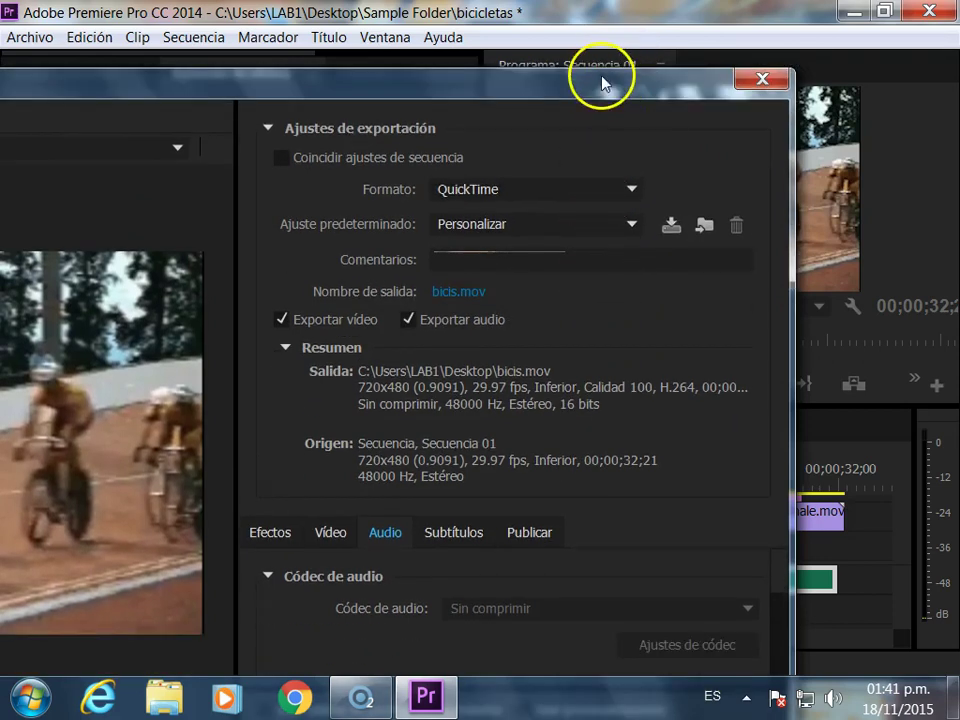
left_click_drag(574, 86, 697, 18)
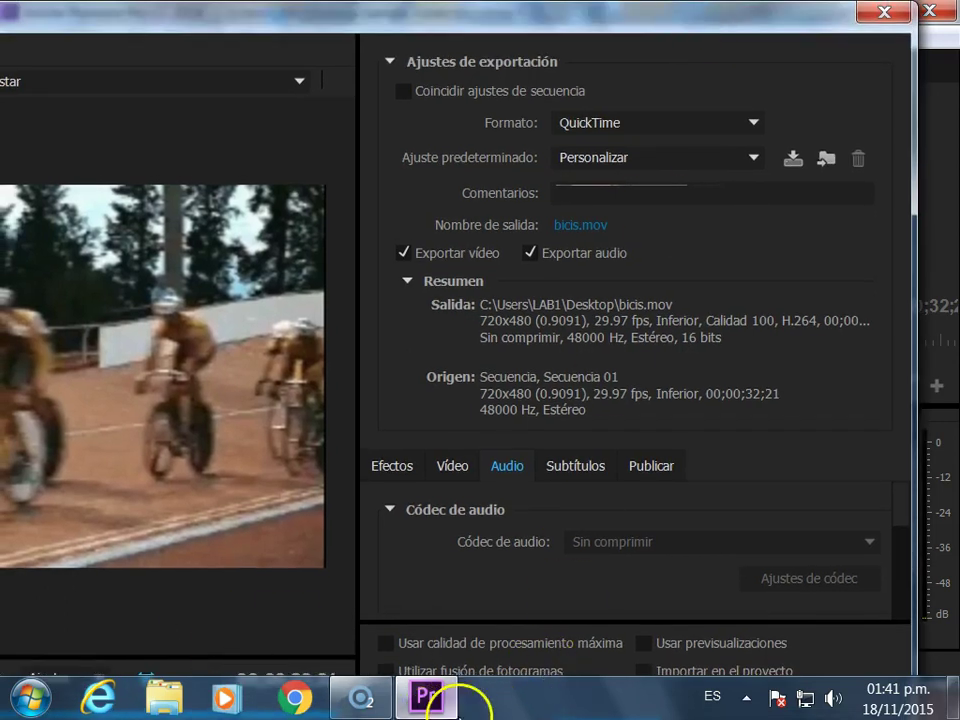
key("Return")
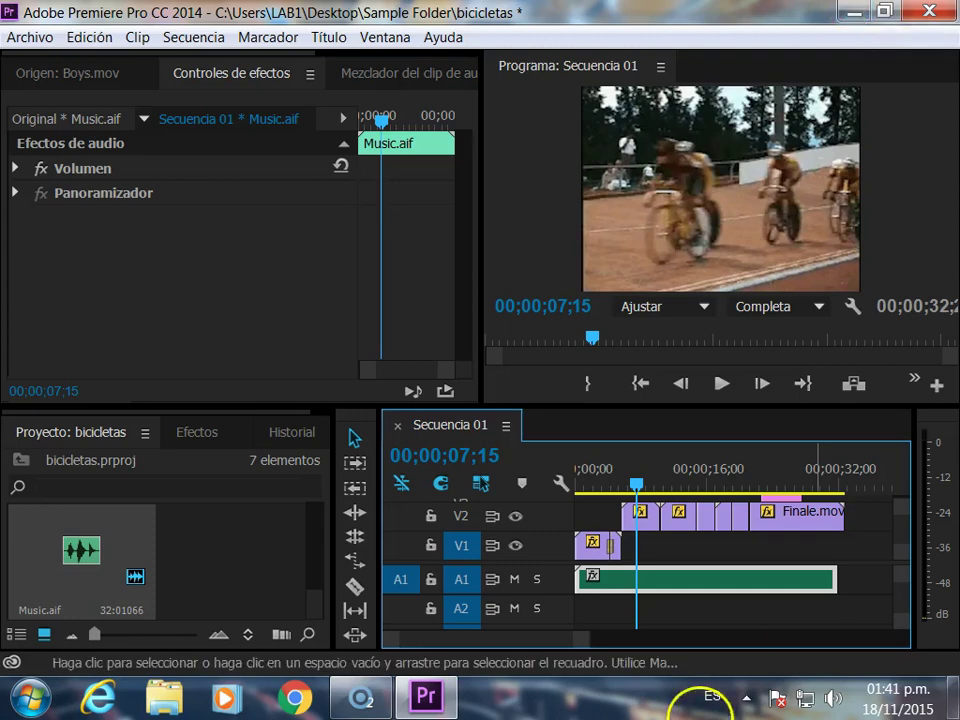
- Bring Adobe Media Encoder to the front from the taskbar to see the queued Secuencia 01 job
mouse_move(491, 700)
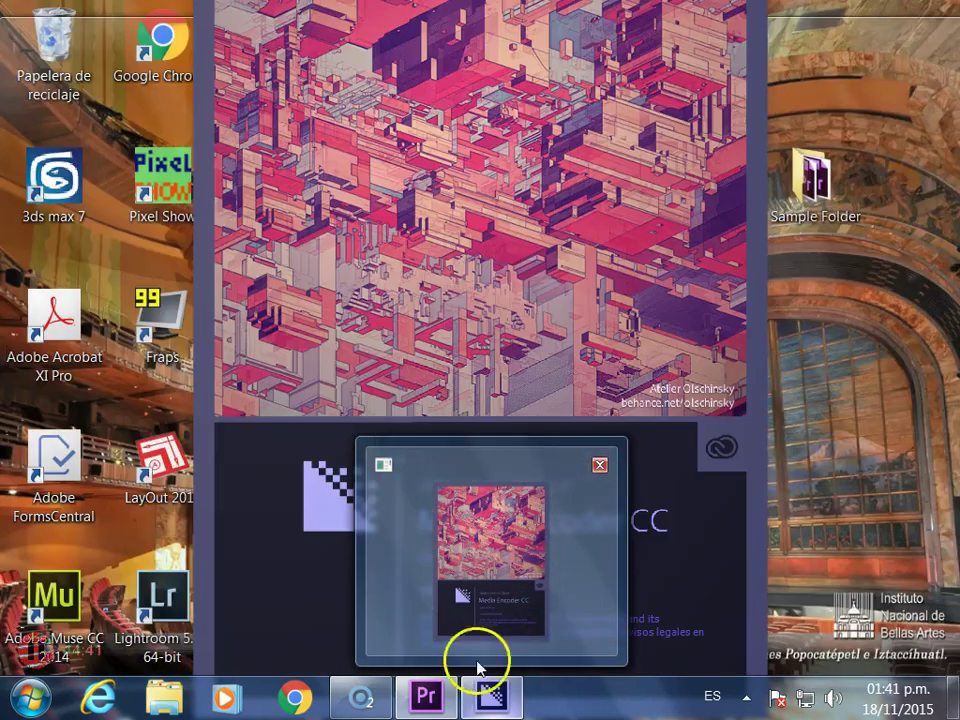
mouse_move(448, 697)
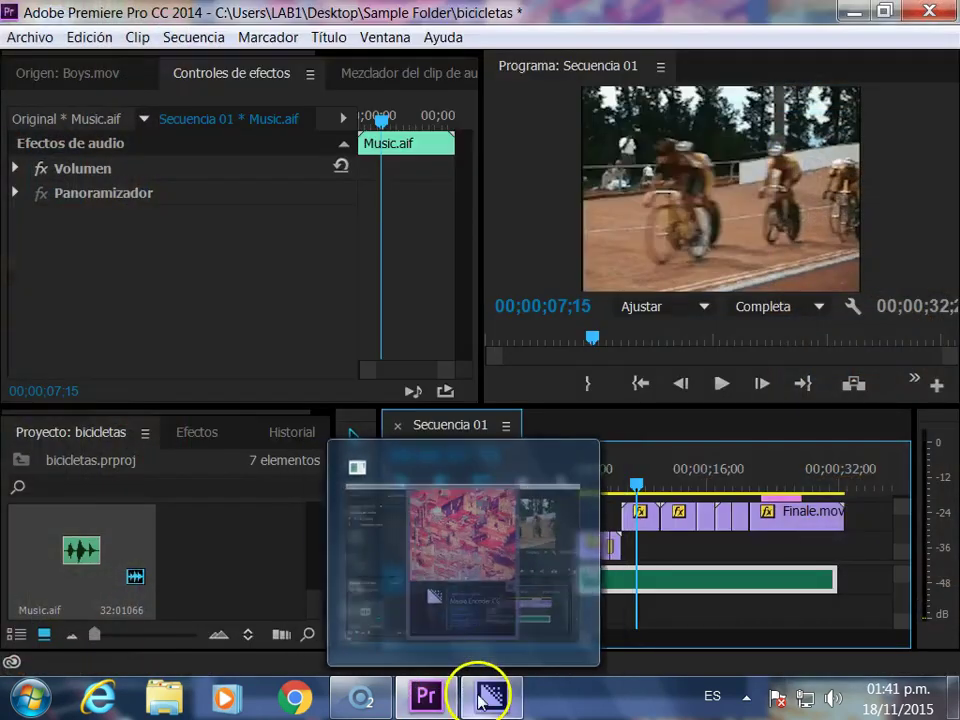
left_click(489, 706)
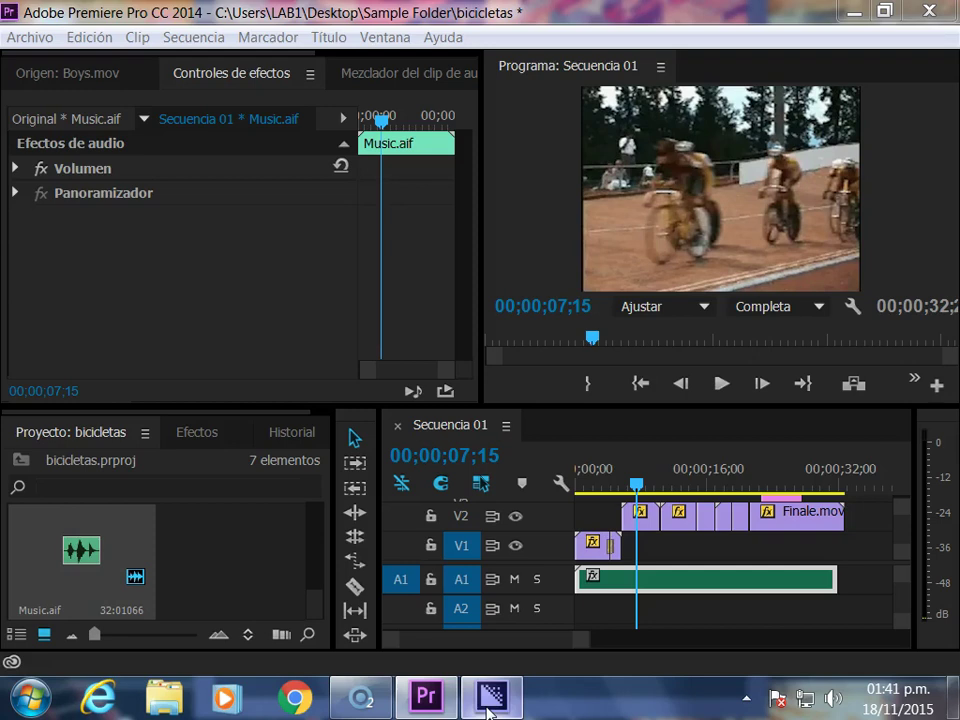
left_click(633, 600)
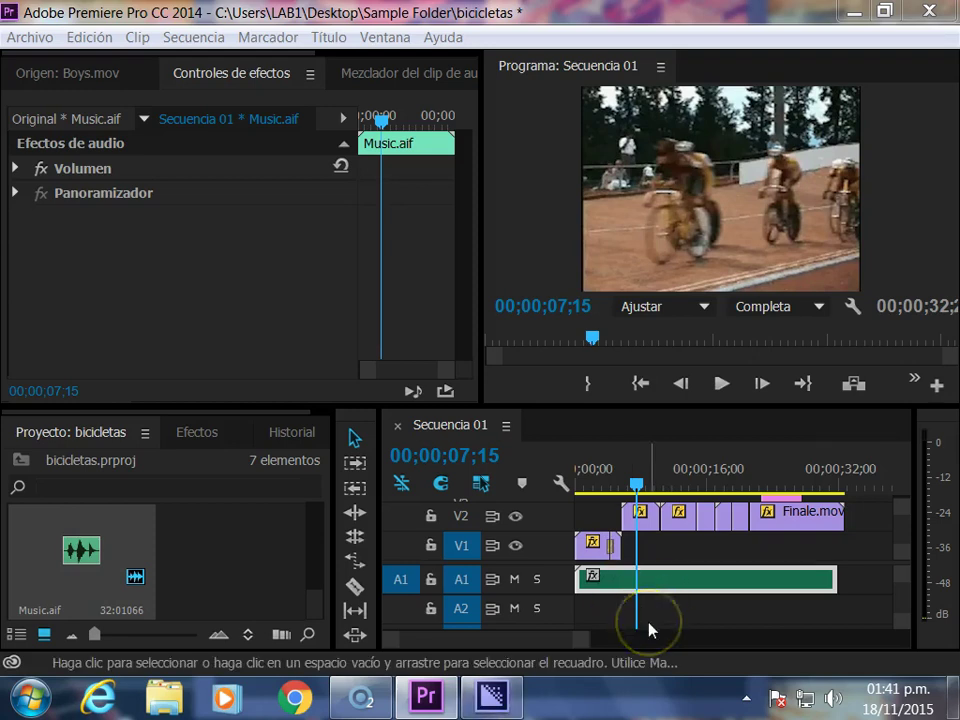
mouse_move(497, 705)
left_click(497, 705)
key("alt+Tab")
key("alt+Tab")
- Review the Secuencia 01 job's custom export settings in Media Encoder, then close them
key("alt+shift+Tab")
key("alt+shift+Tab")
mouse_move(493, 703)
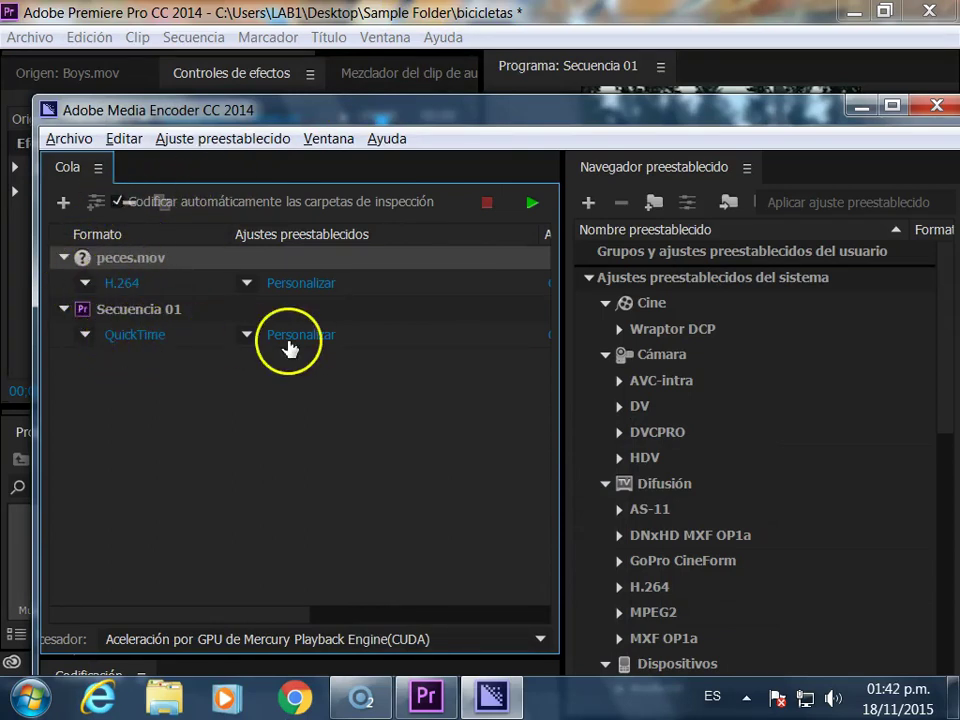
mouse_move(300, 342)
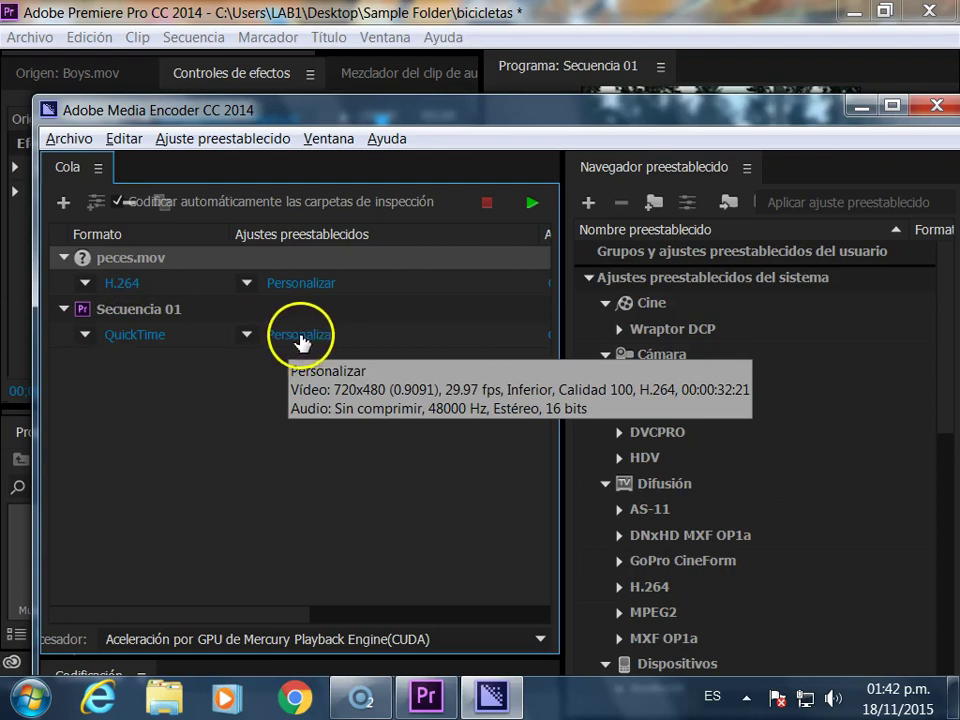
left_click(300, 340)
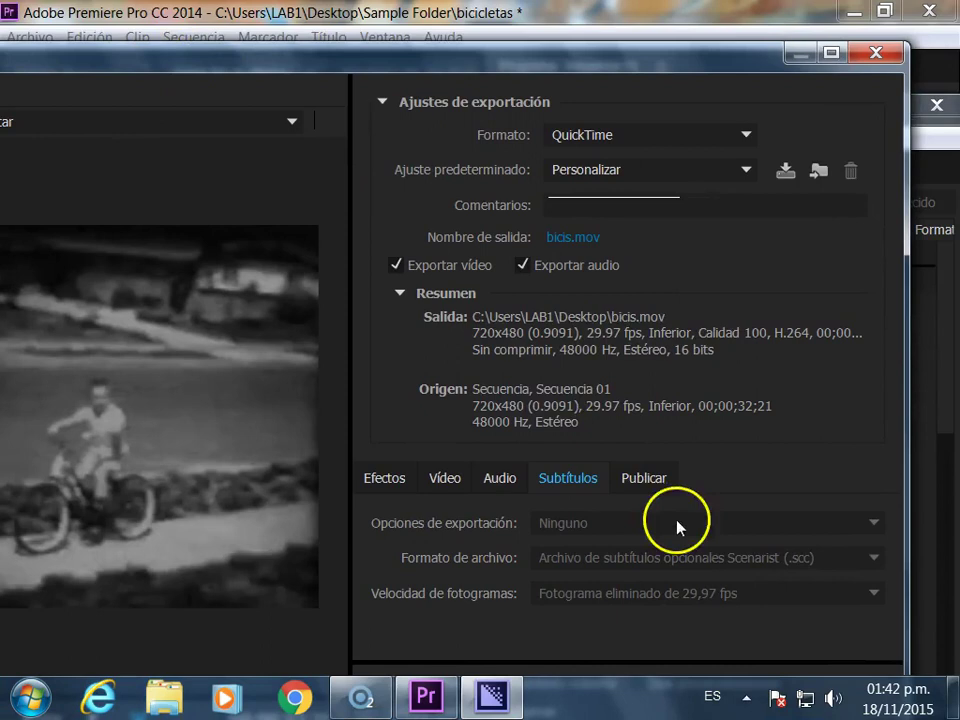
left_click(876, 52)
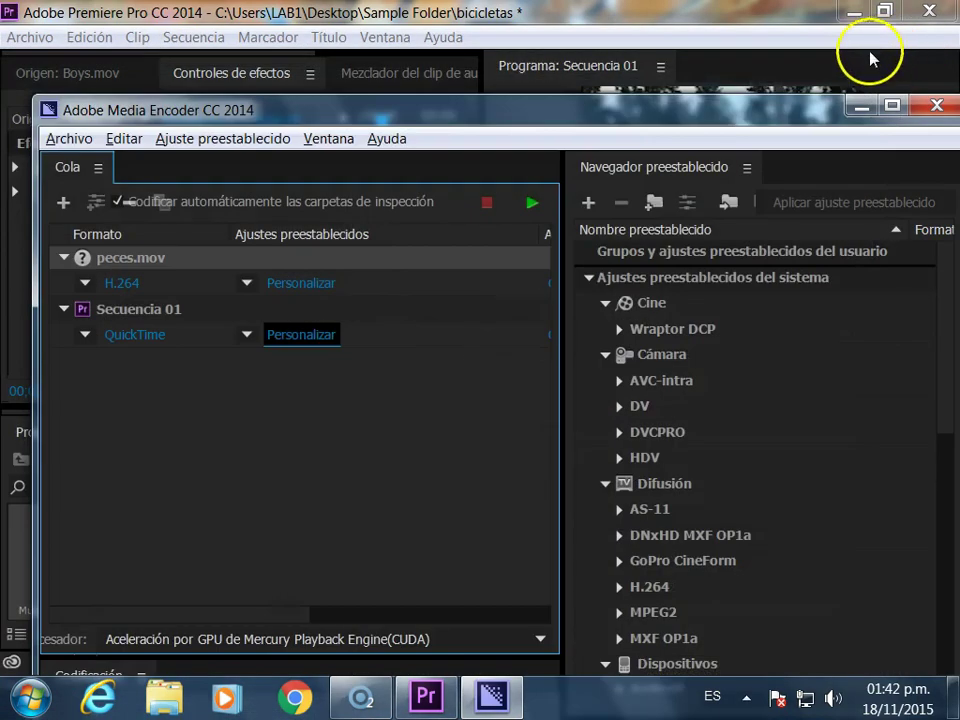
- Start the encoding queue, then minimize Media Encoder once finished
mouse_move(440, 118)
left_mouse_down()
mouse_move(420, 55)
mouse_move(425, 32)
left_mouse_up()
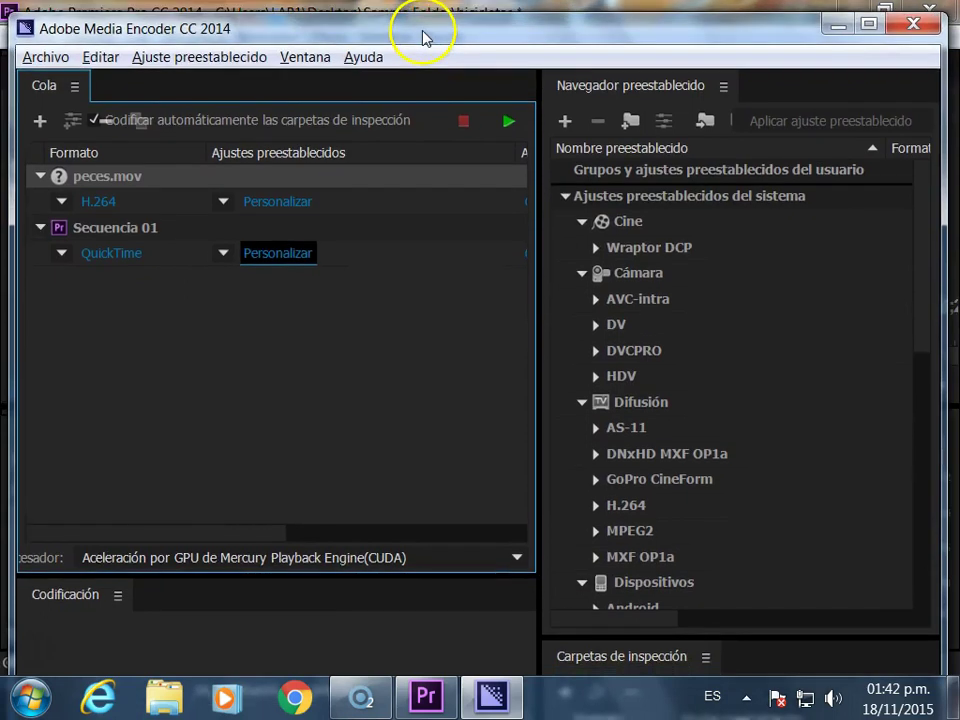
left_click(510, 119)
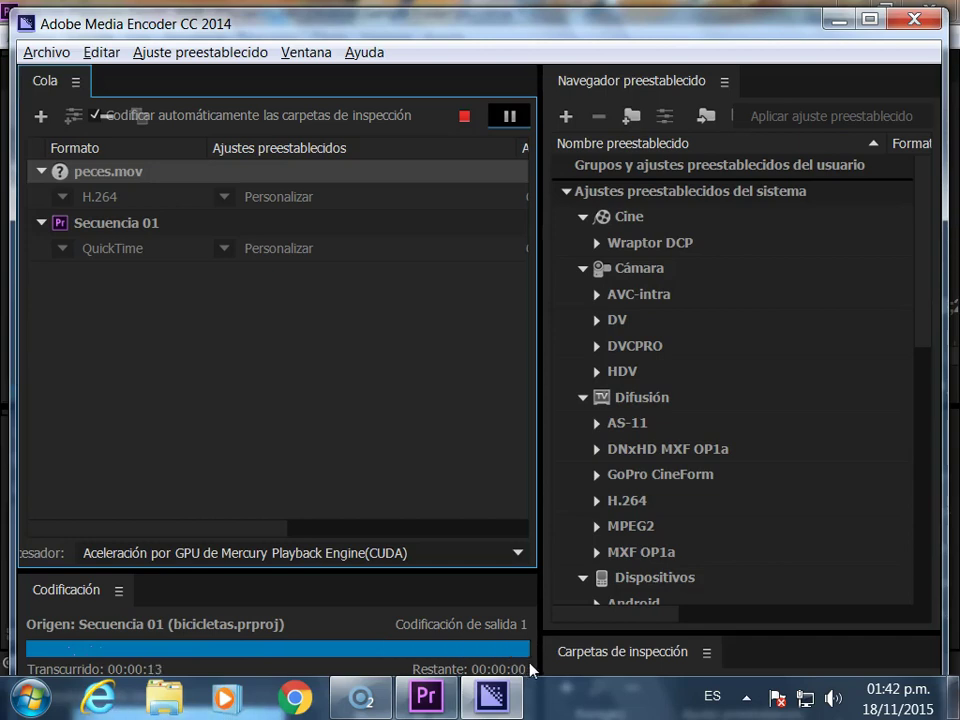
left_click(843, 20)
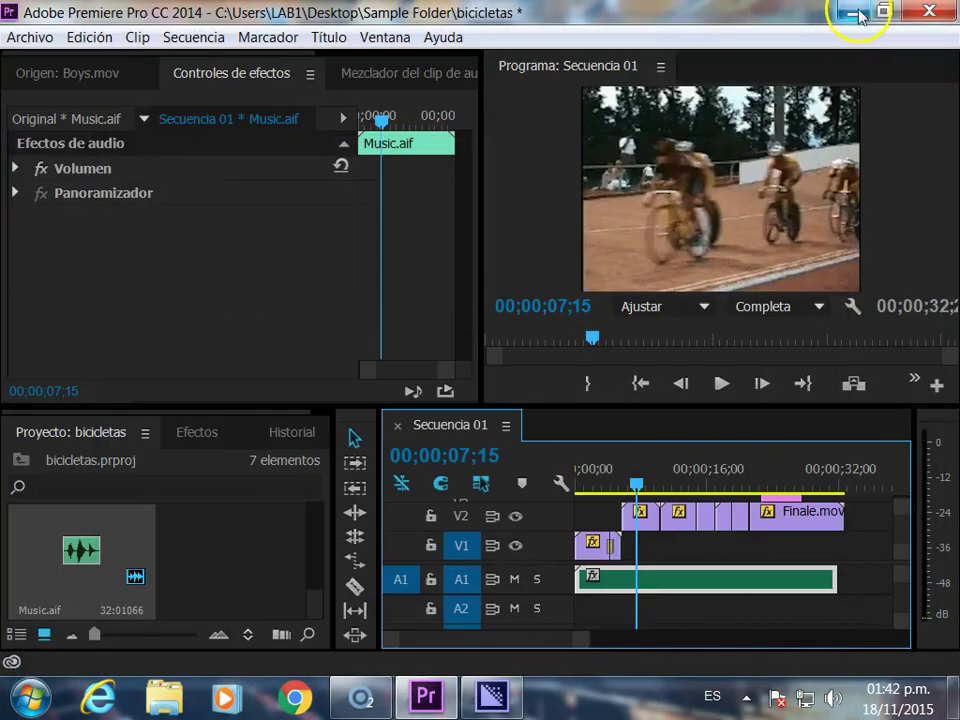
- Minimize the open windows and open the exported bicis video from the desktop in Windows Media Player
left_click(855, 13)
left_click(855, 27)
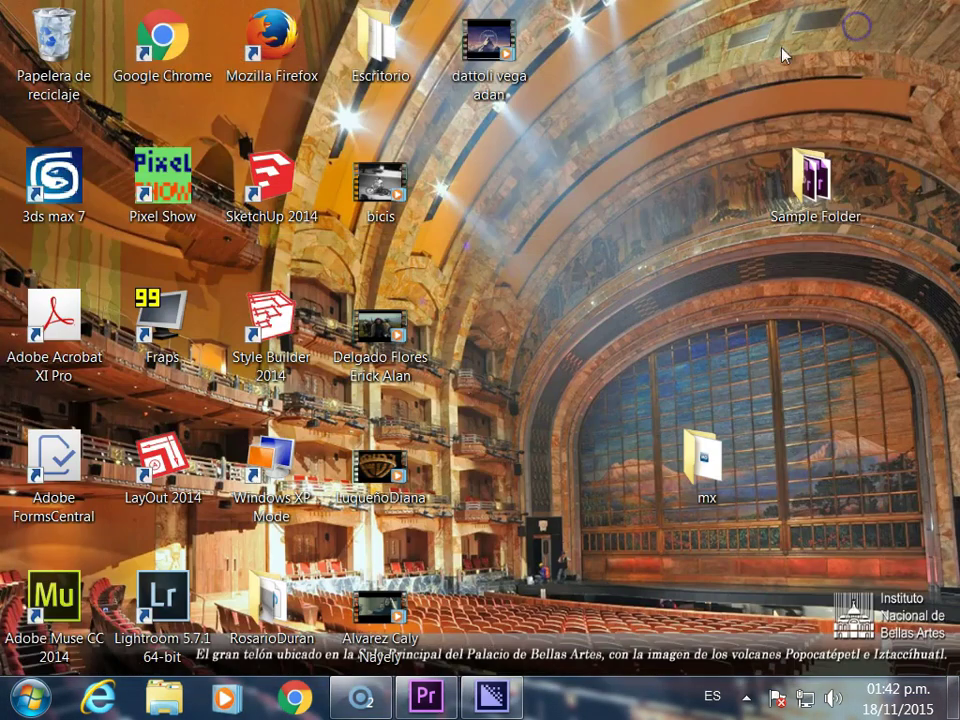
left_click(375, 188)
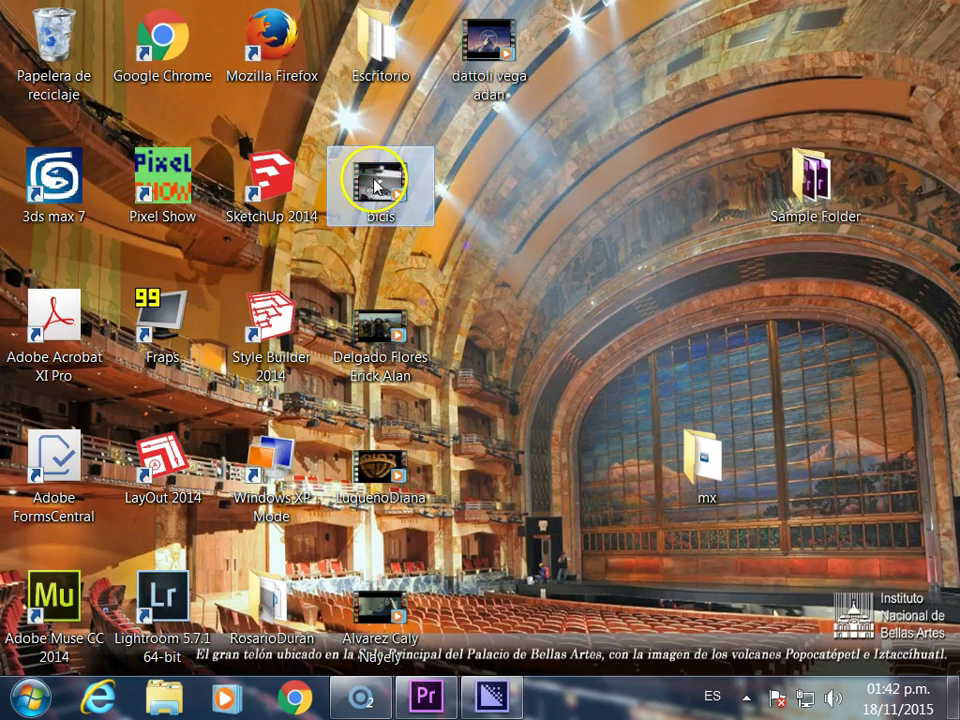
double_click(375, 186)
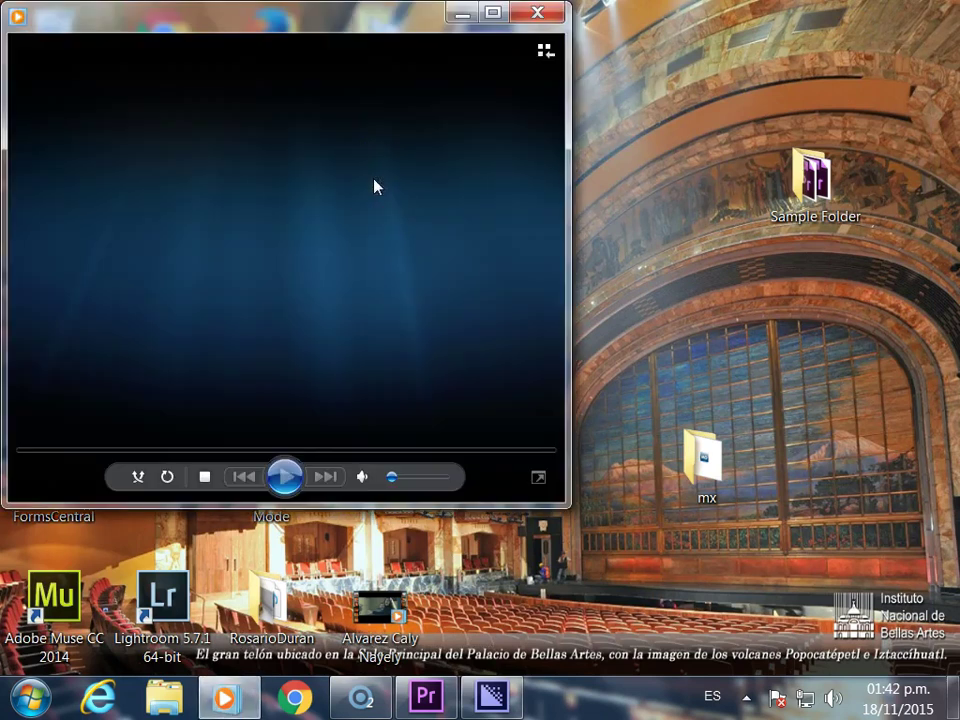